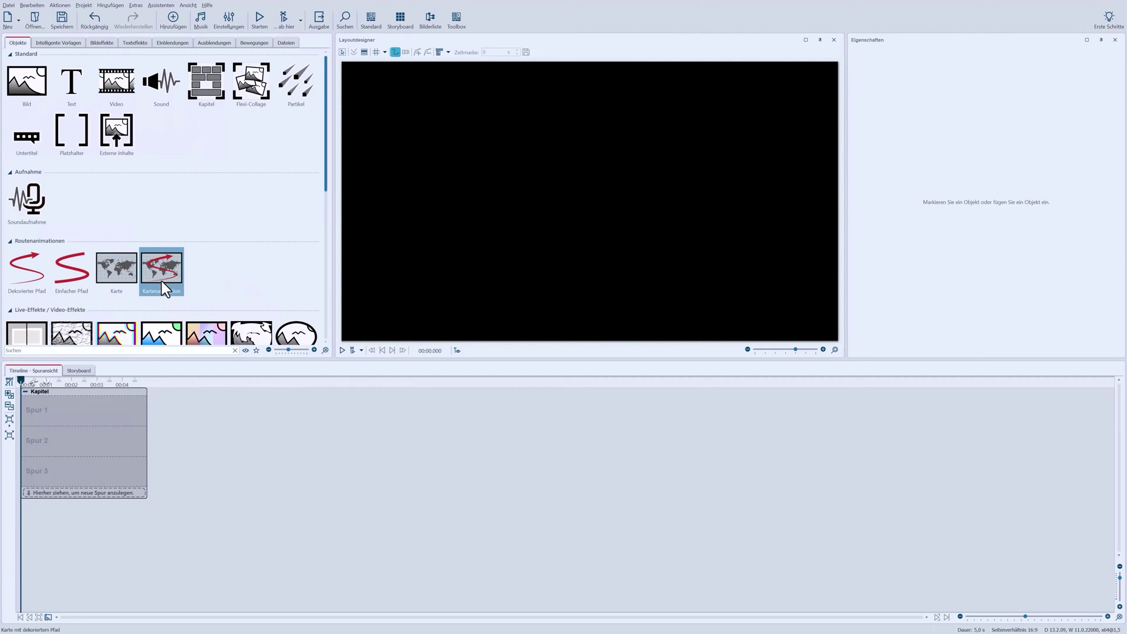
# Step: Add a map animation to track 1 and centre its map on Paris, Île-de-France
pyautogui.moveTo(161, 280); pyautogui.dragTo(97, 418)
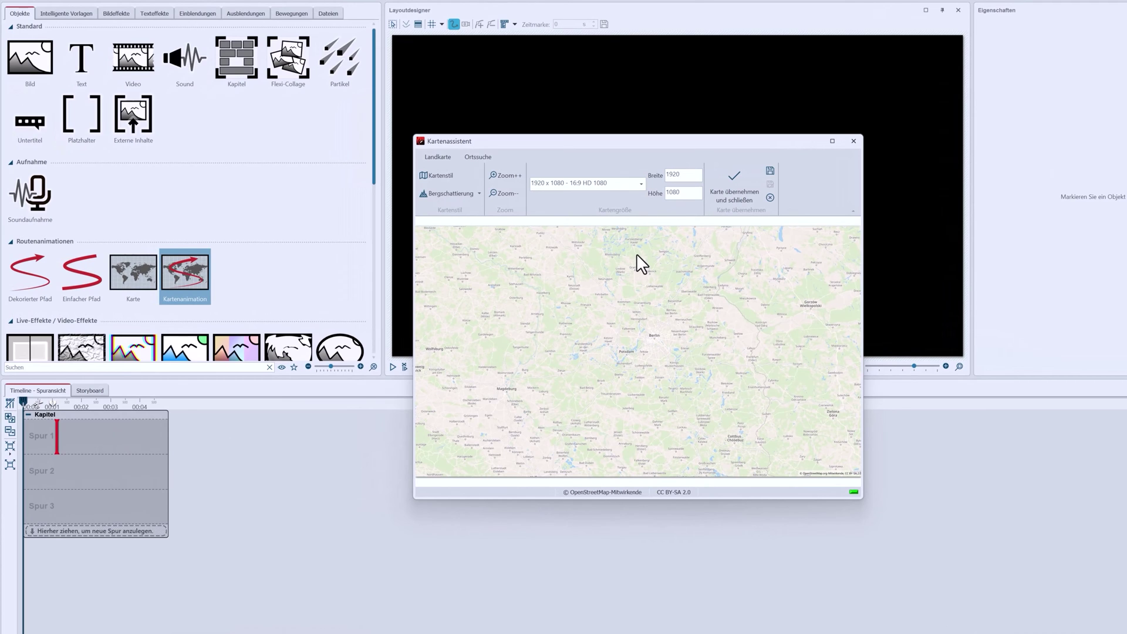
pyautogui.click(475, 156)
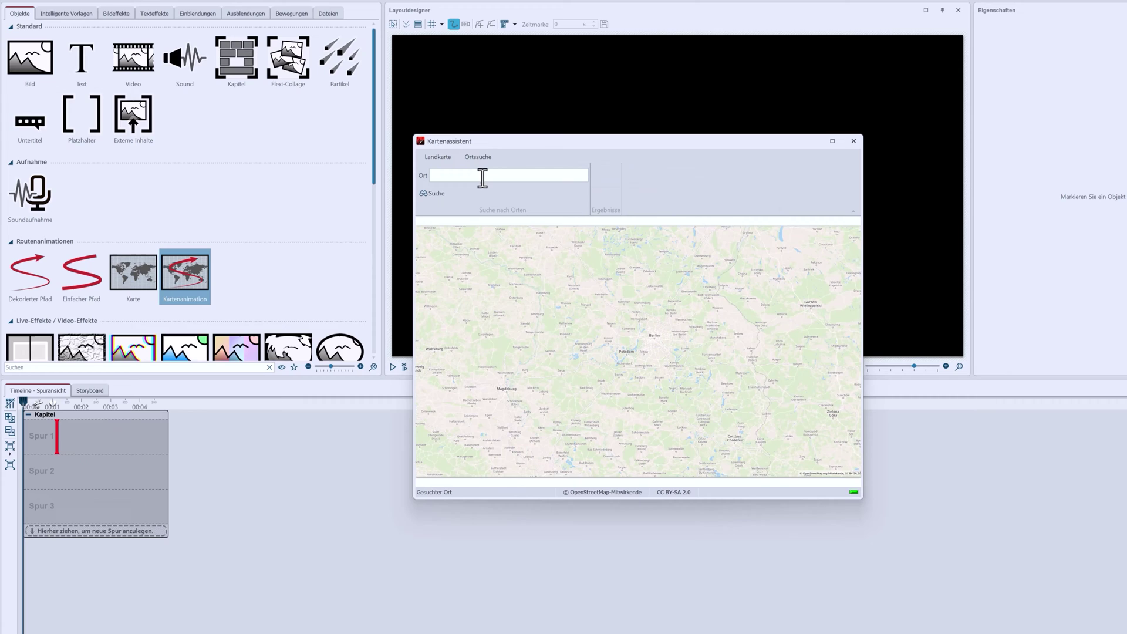
pyautogui.write('Paris')
pyautogui.press('Return')
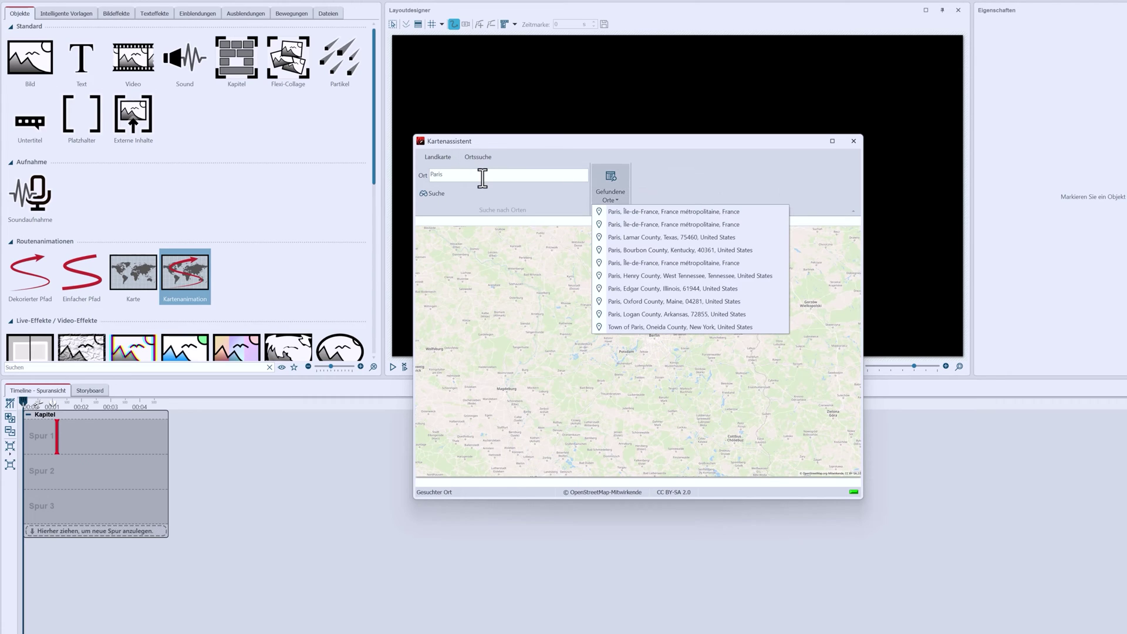
pyautogui.click(619, 211)
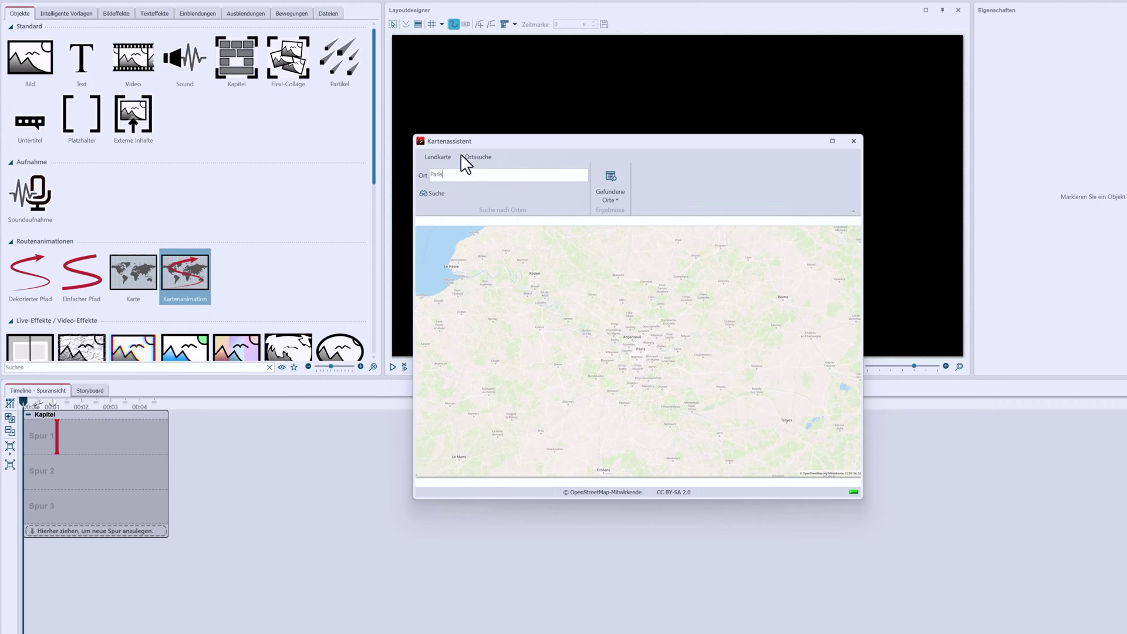
# Step: Set the map size to 3840 x 2160 (16:9 4K UHD)
pyautogui.click(442, 154)
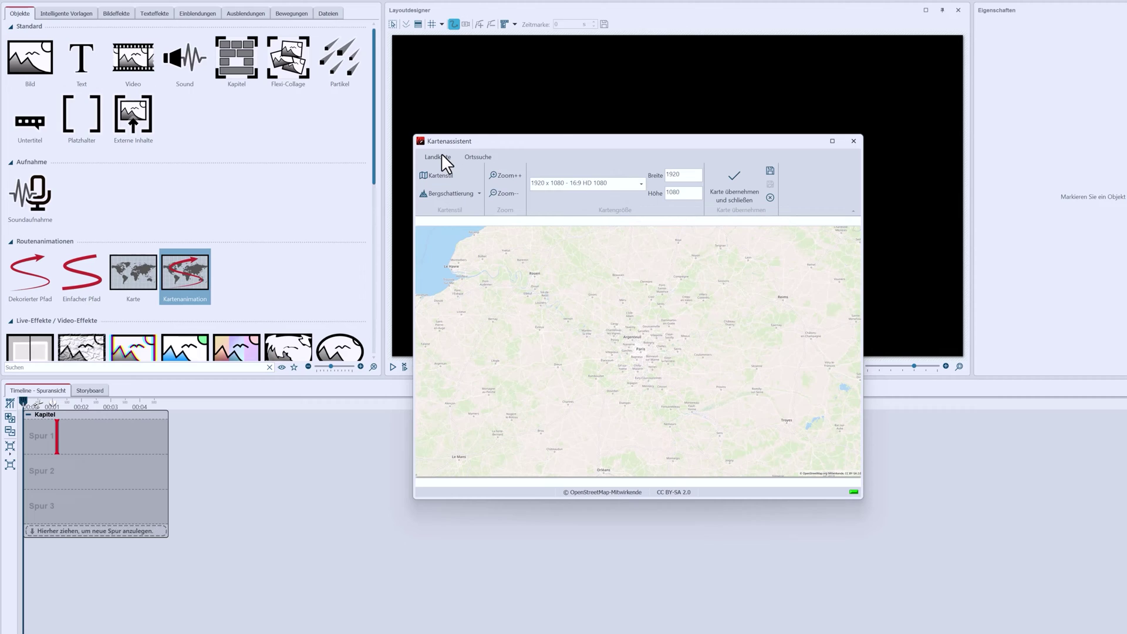
pyautogui.click(640, 183)
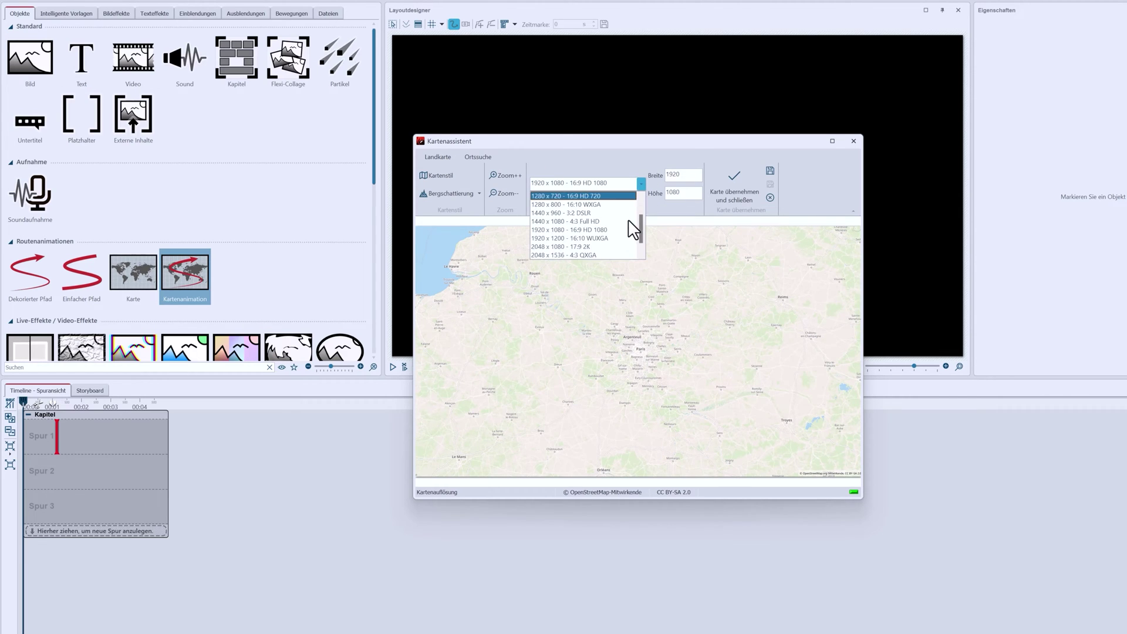
pyautogui.scroll(-1, 613, 246)
pyautogui.scroll(-1, 609, 252)
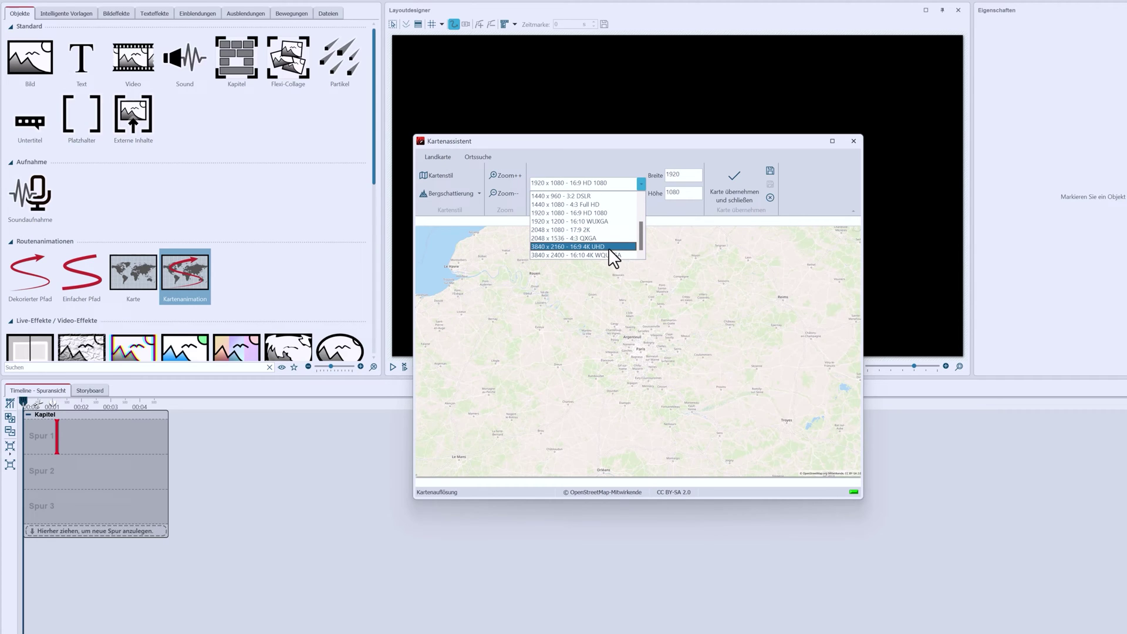
pyautogui.click(614, 246)
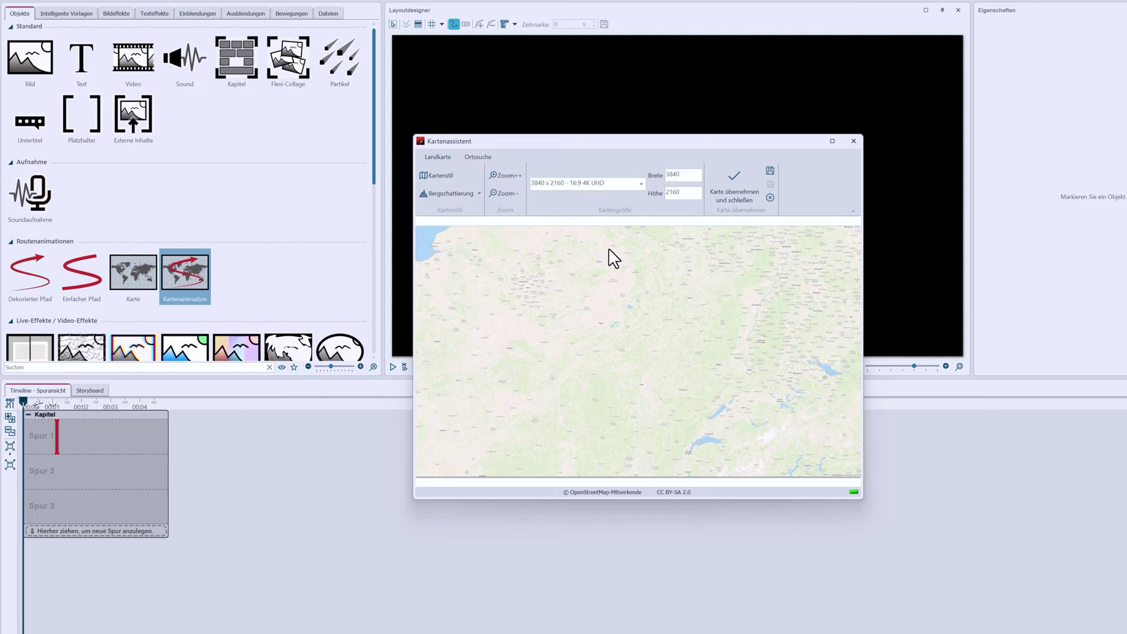
# Step: Apply the Entdecker (ocker) map style
pyautogui.click(452, 175)
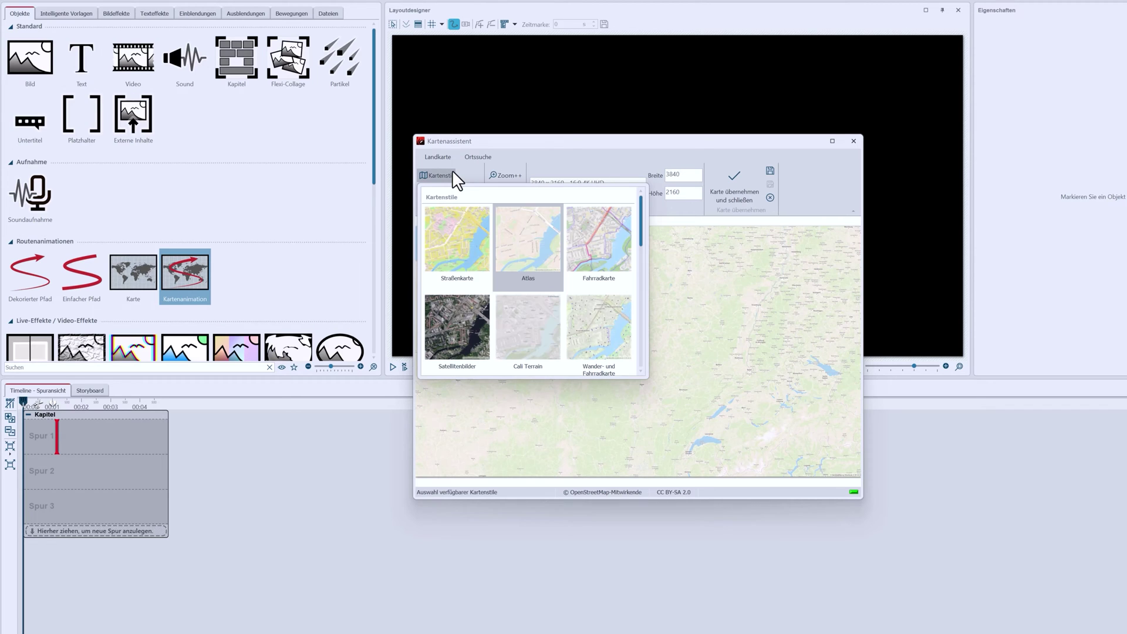
pyautogui.moveTo(642, 229); pyautogui.dragTo(628, 303)
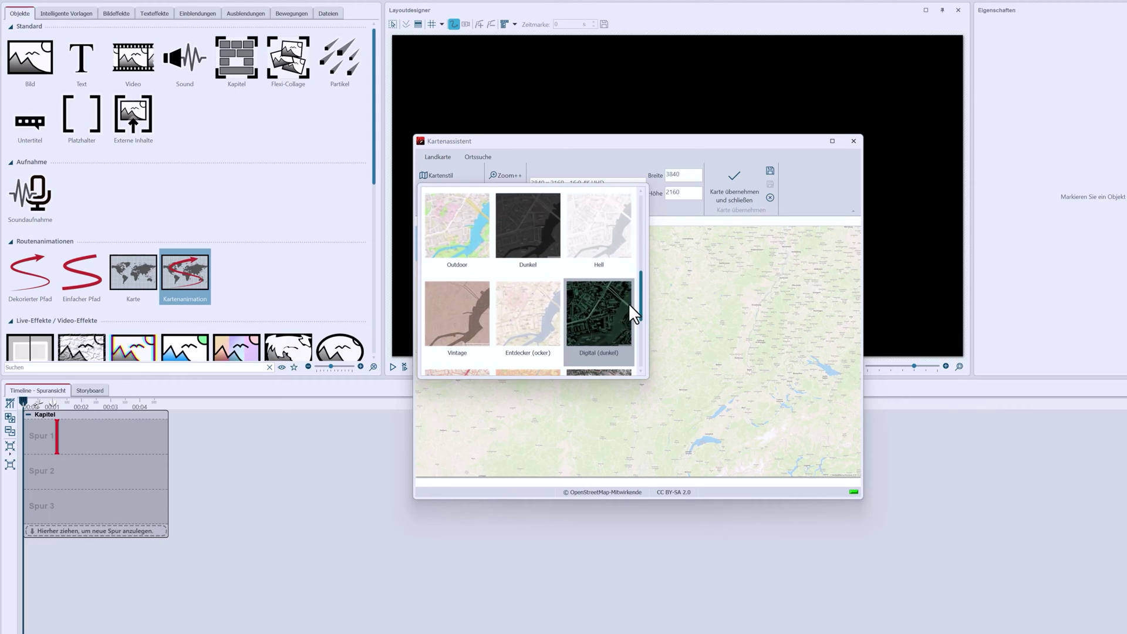
pyautogui.click(510, 300)
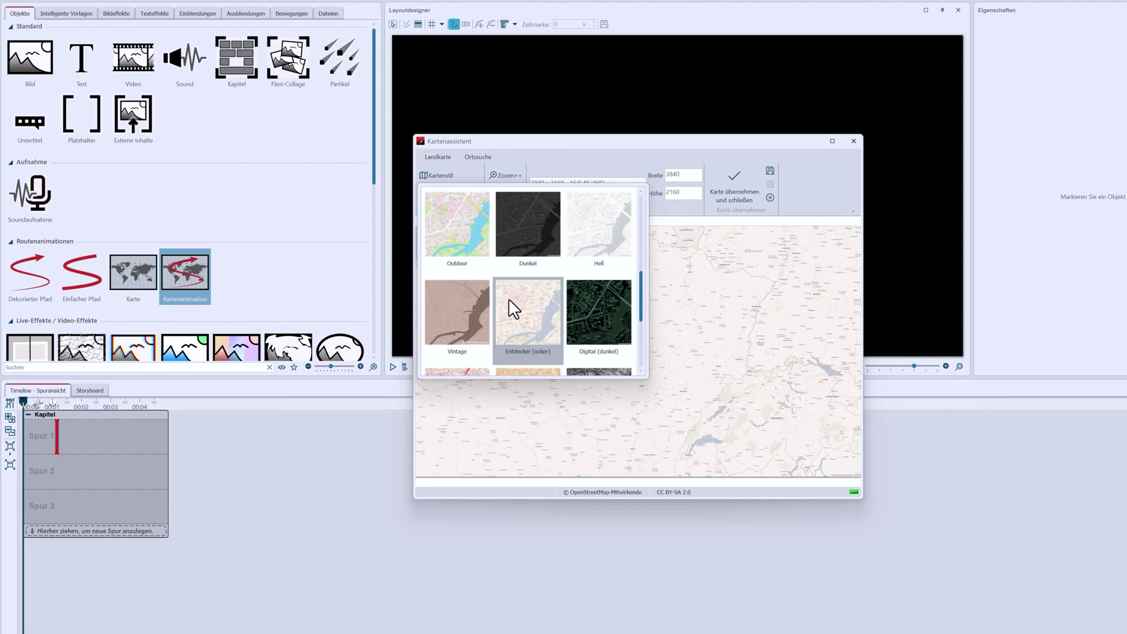
pyautogui.click(679, 231)
# Step: Zoom the map out one step and pan it so France is centred
pyautogui.click(509, 193)
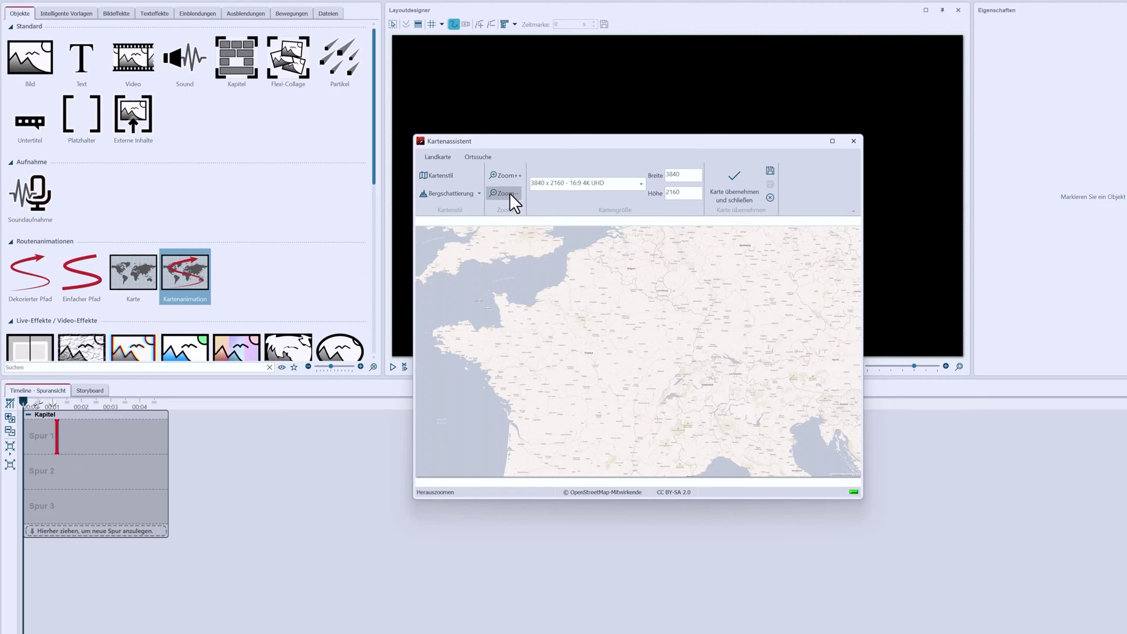
pyautogui.moveTo(572, 362); pyautogui.dragTo(634, 369)
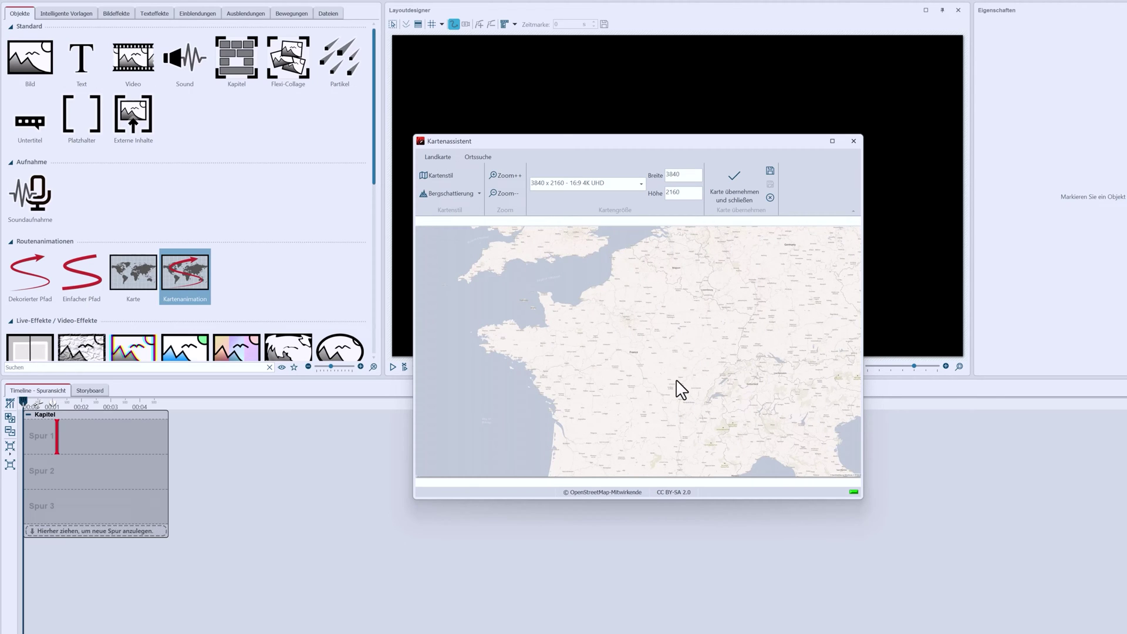
pyautogui.moveTo(681, 390); pyautogui.dragTo(674, 365)
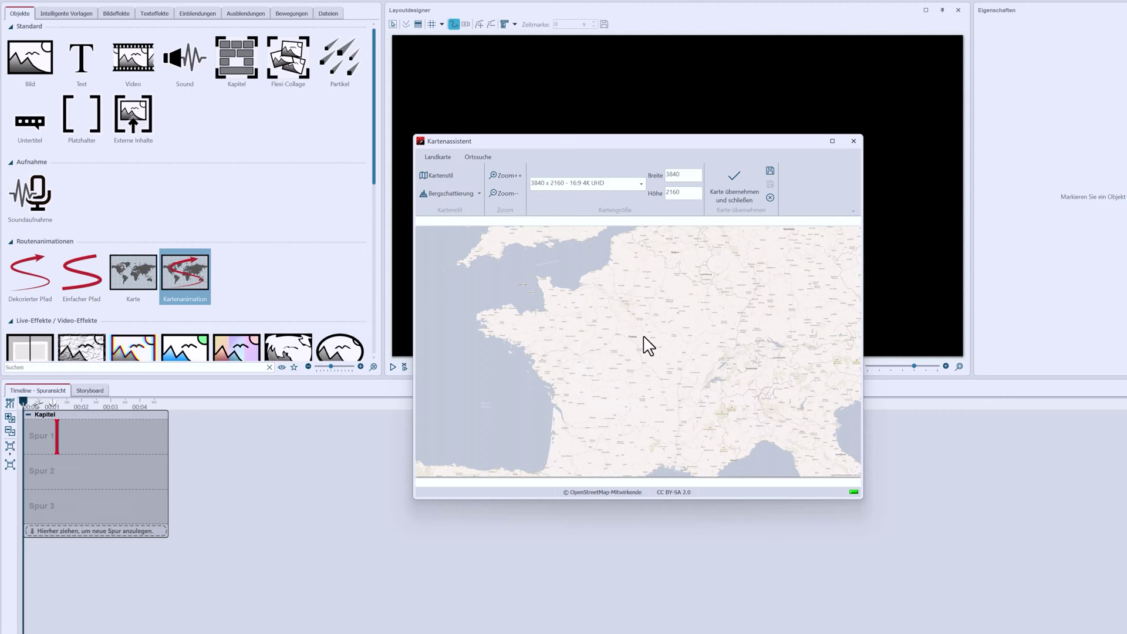
# Step: Accept the France map and delete the default decorated path, leaving only Map4.png
pyautogui.click(728, 191)
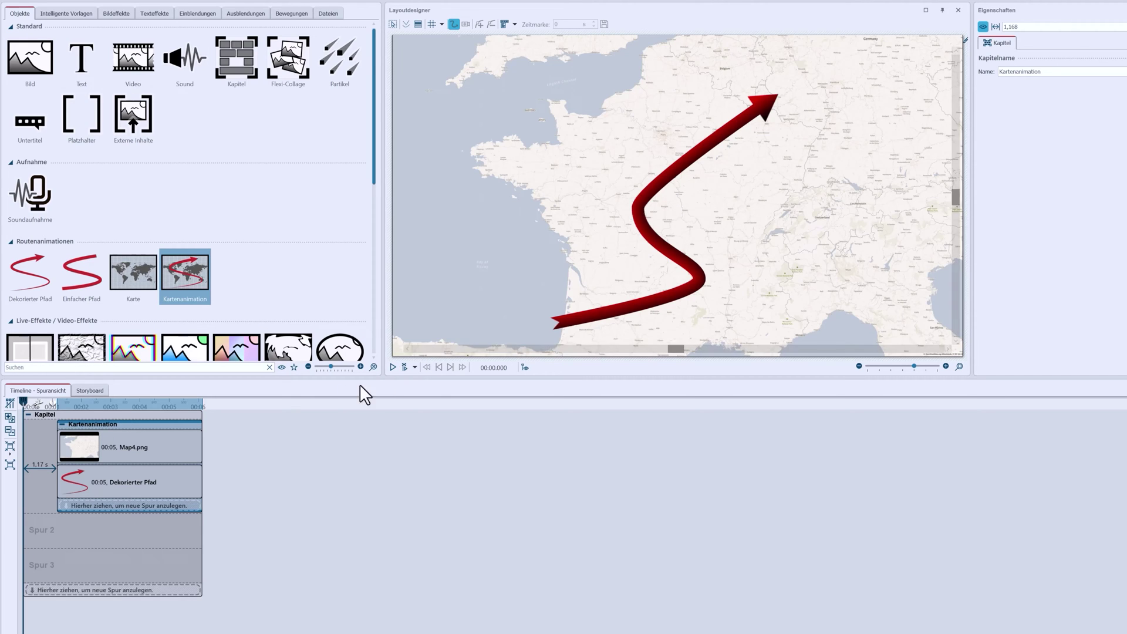
pyautogui.click(167, 480)
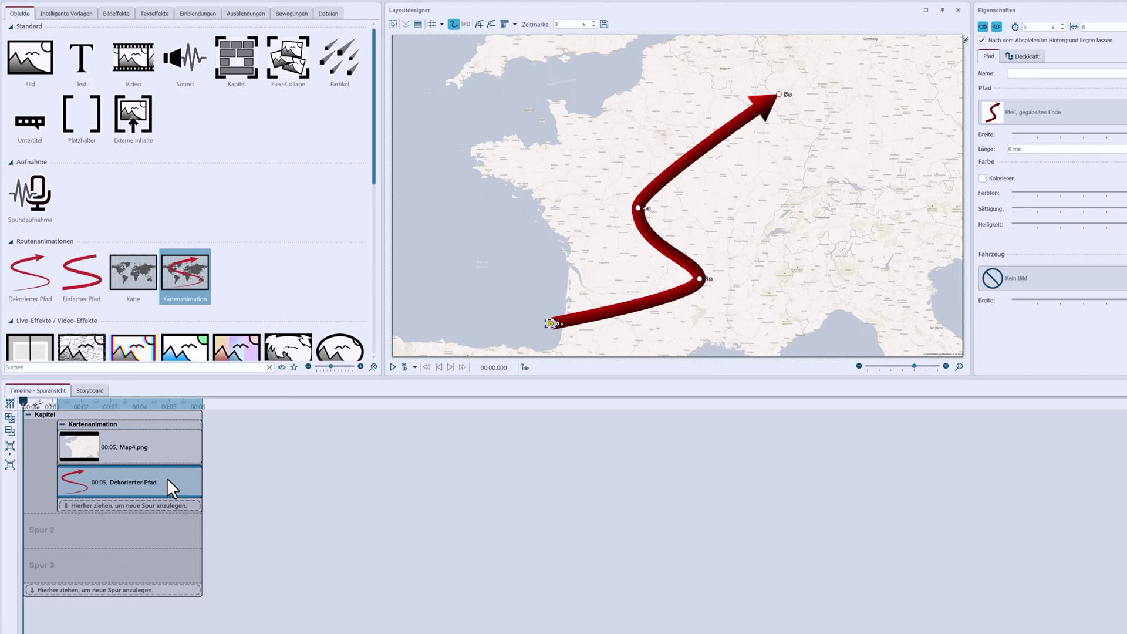
pyautogui.press('Delete')
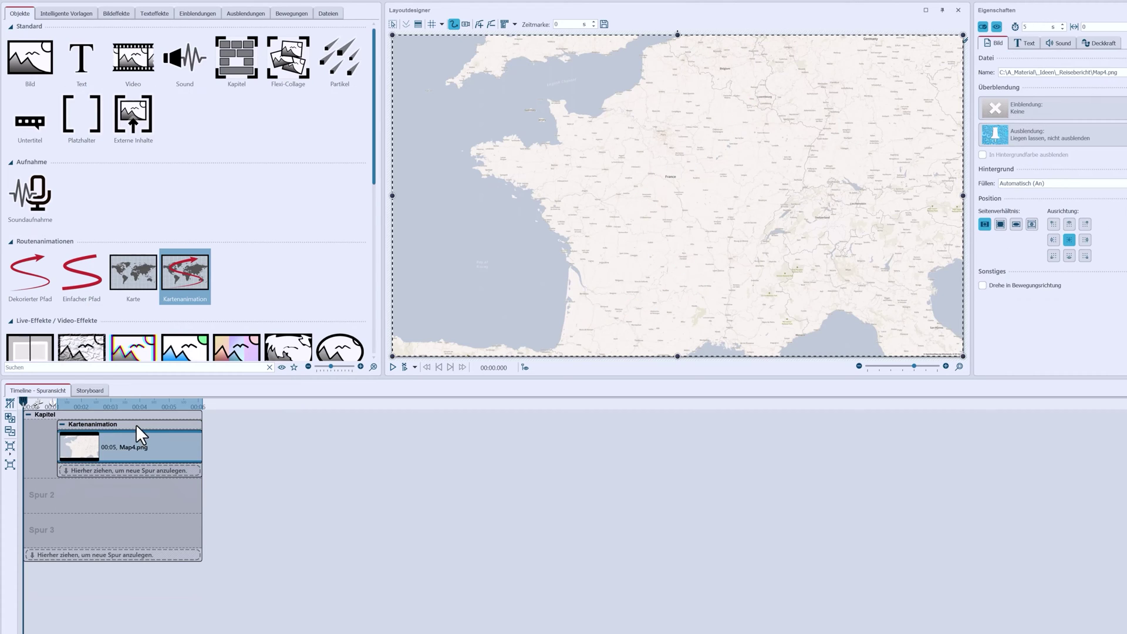
pyautogui.click(136, 424)
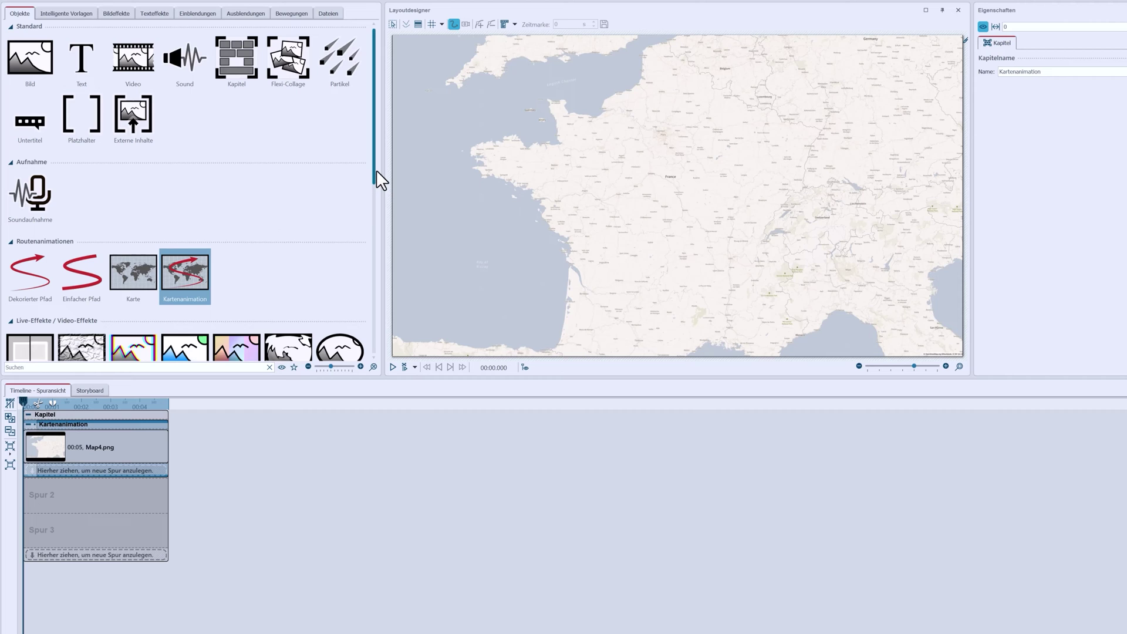
# Step: Add the Ring, breit shape from Formen > Einfache Formen > Ringe to track 2
pyautogui.moveTo(373, 170); pyautogui.dragTo(371, 305)
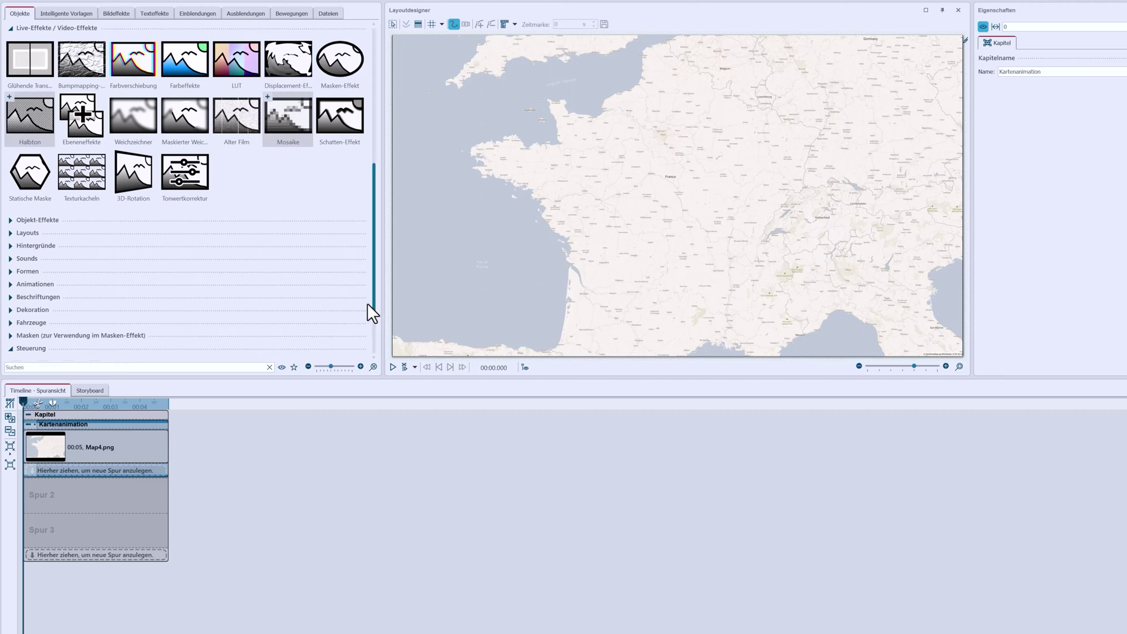
pyautogui.click(10, 272)
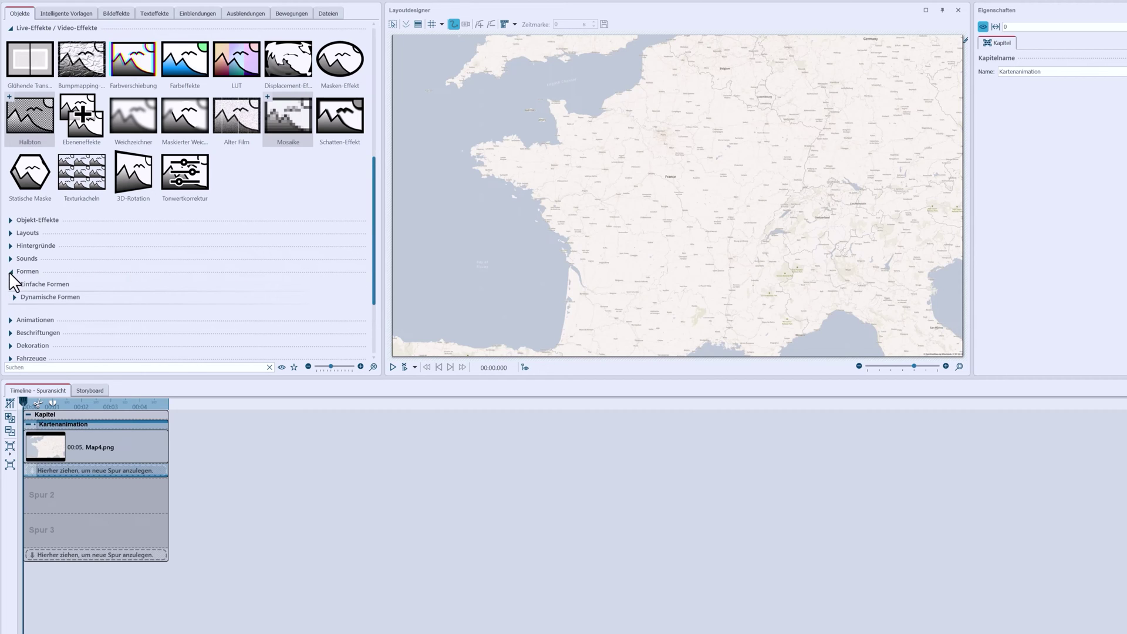
pyautogui.click(15, 284)
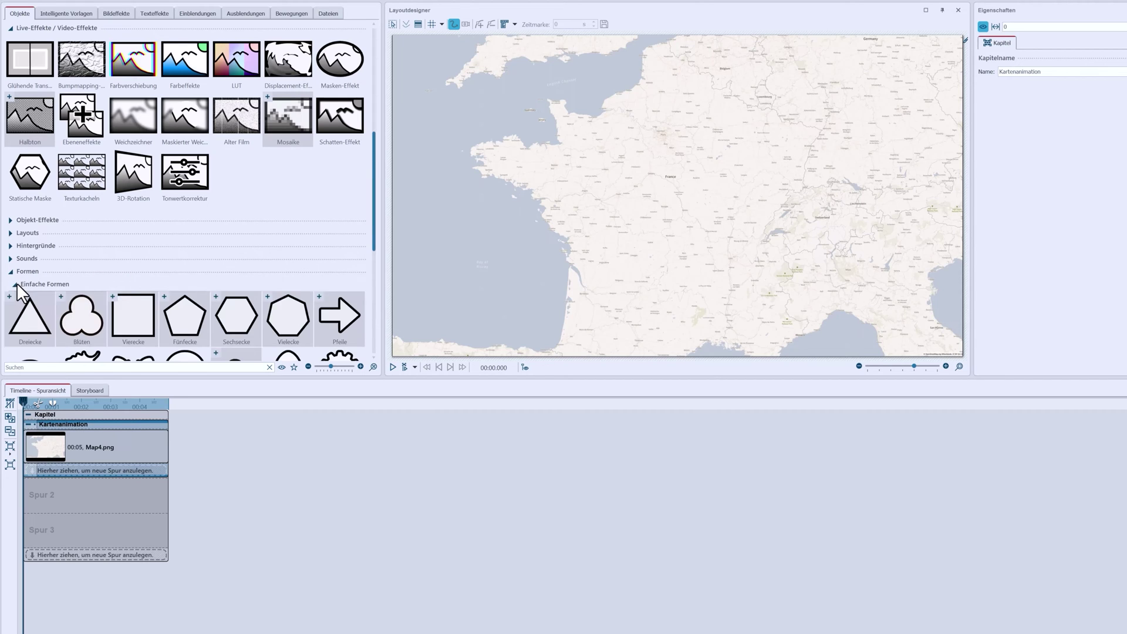
pyautogui.moveTo(373, 224); pyautogui.dragTo(371, 288)
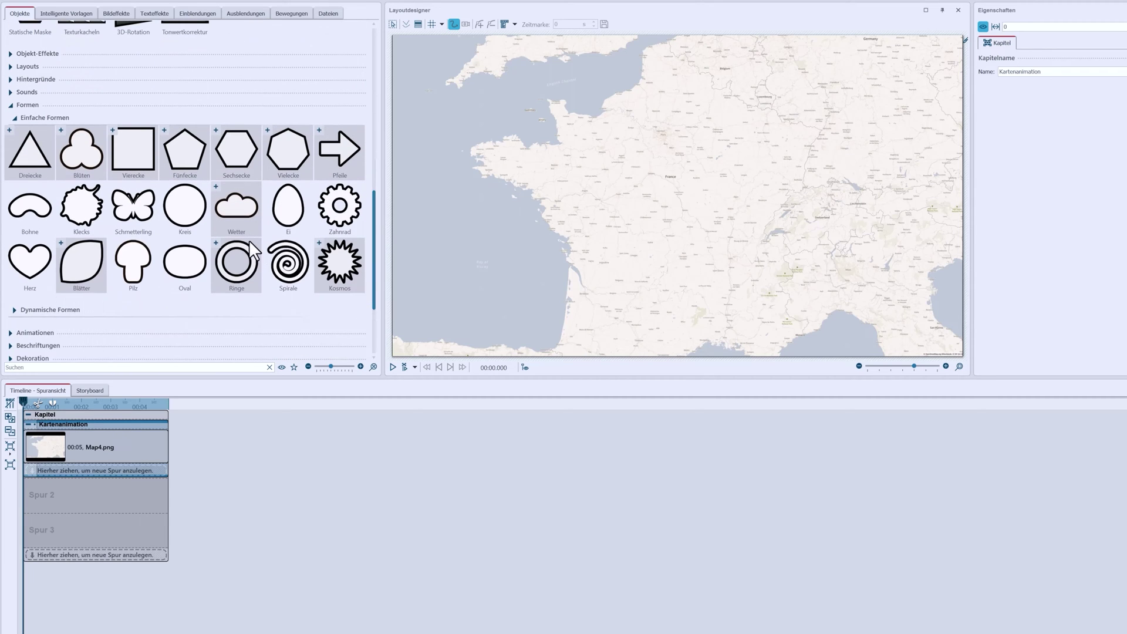
pyautogui.click(216, 244)
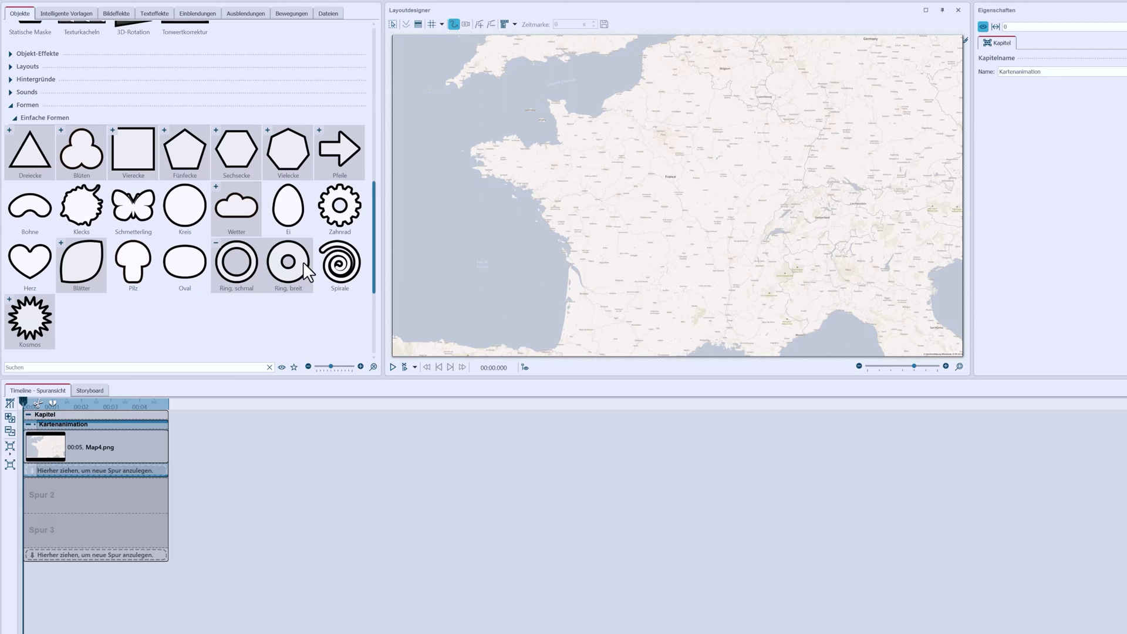
pyautogui.moveTo(303, 261)
pyautogui.mouseDown()
pyautogui.moveTo(75, 489)
pyautogui.moveTo(75, 472)
pyautogui.moveTo(136, 471)
pyautogui.mouseUp()
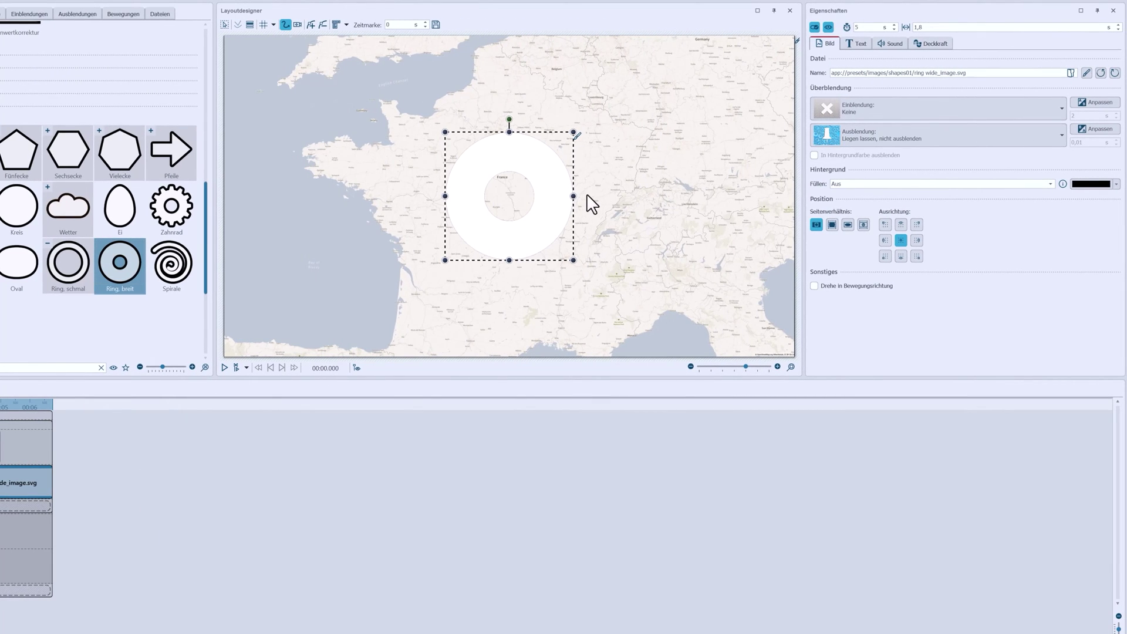
# Step: Colourise the wide ring red with Sättigung 255 and Helligkeit -84
pyautogui.click(1086, 70)
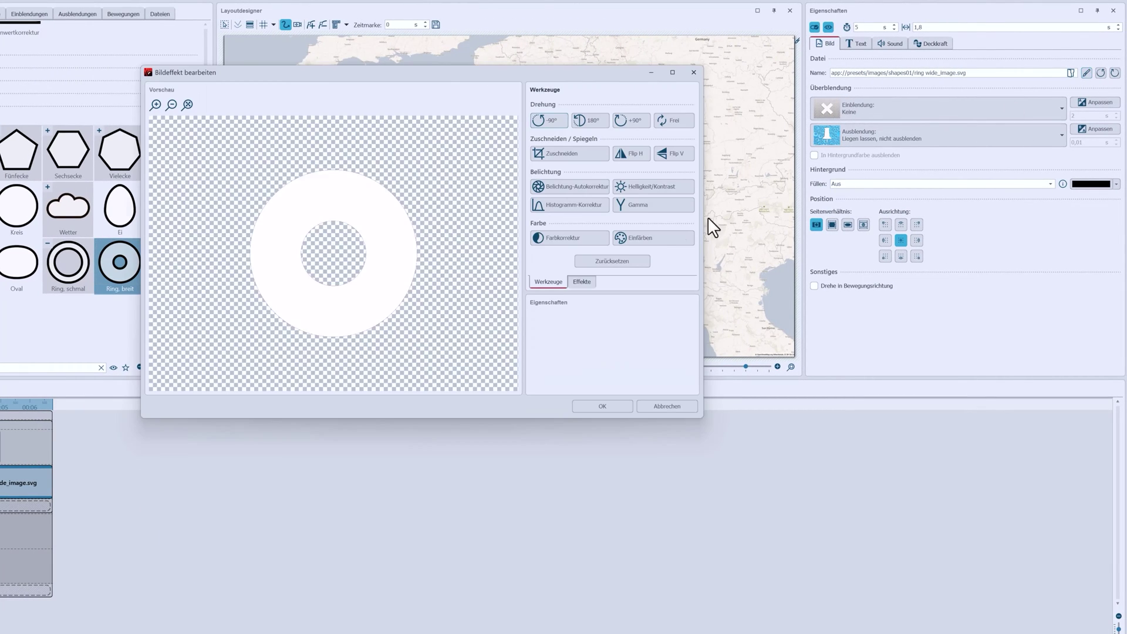
pyautogui.click(646, 238)
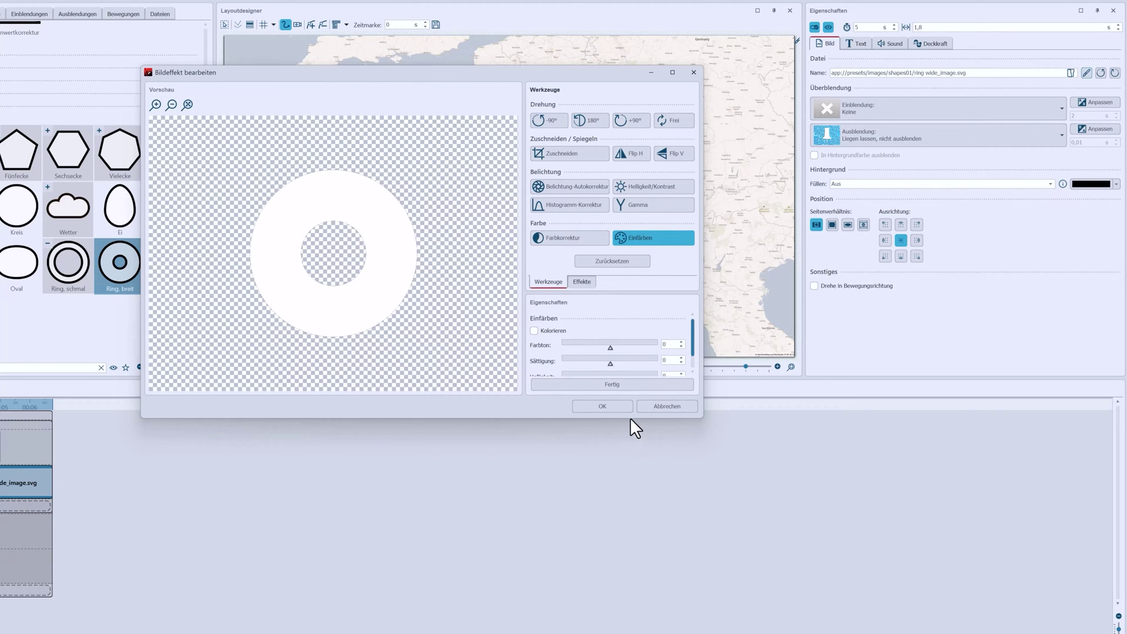
pyautogui.click(556, 332)
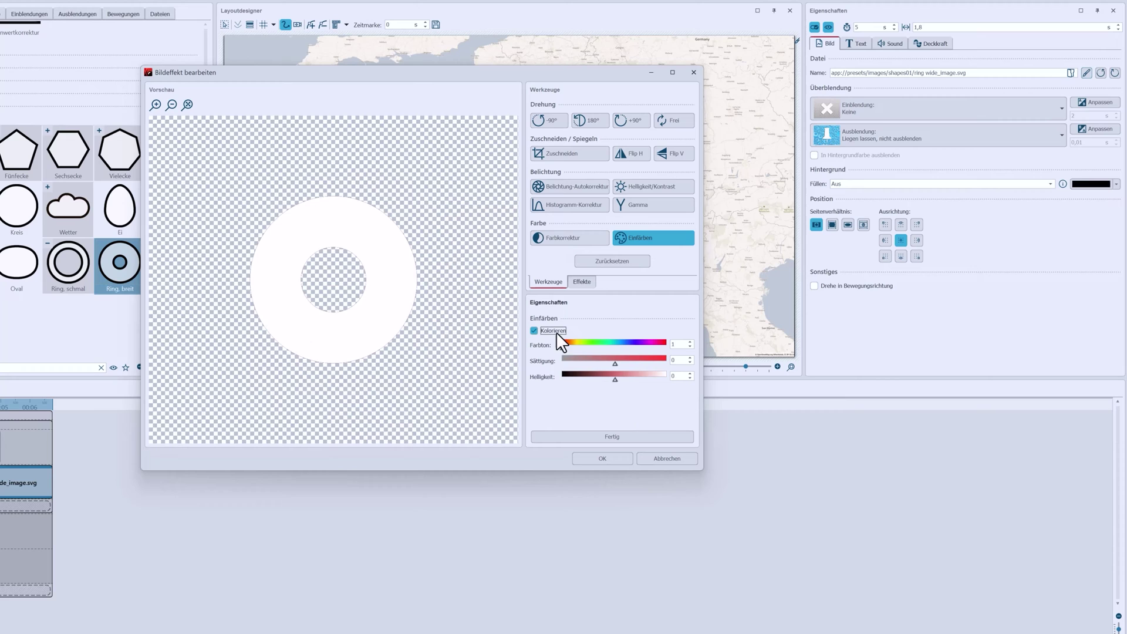
pyautogui.moveTo(613, 362); pyautogui.dragTo(598, 381)
pyautogui.click(614, 436)
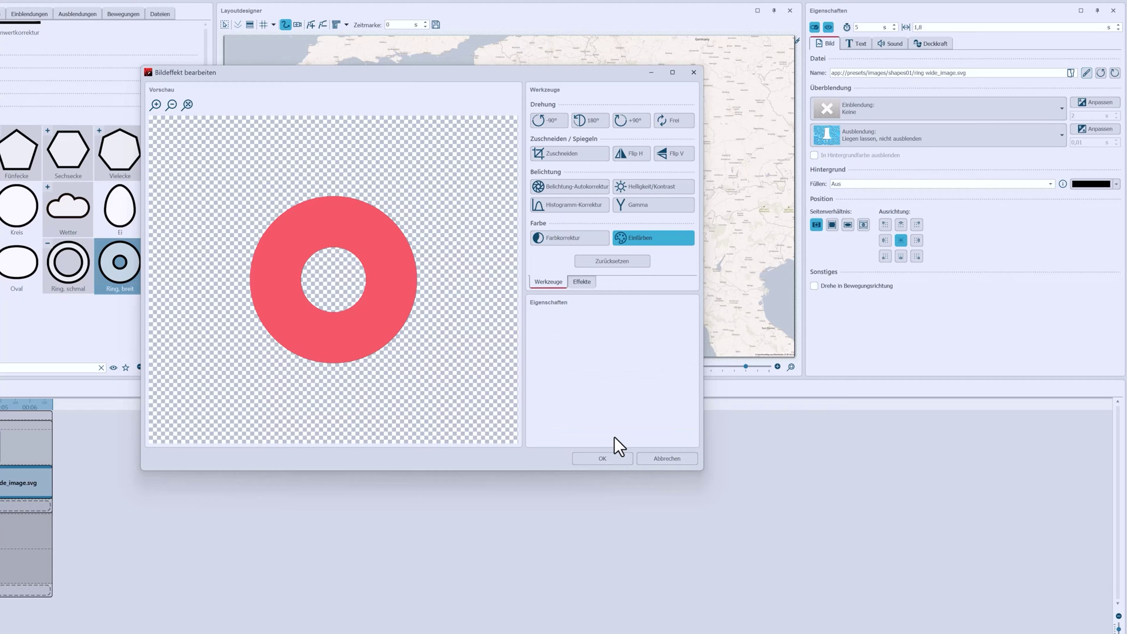
pyautogui.click(610, 458)
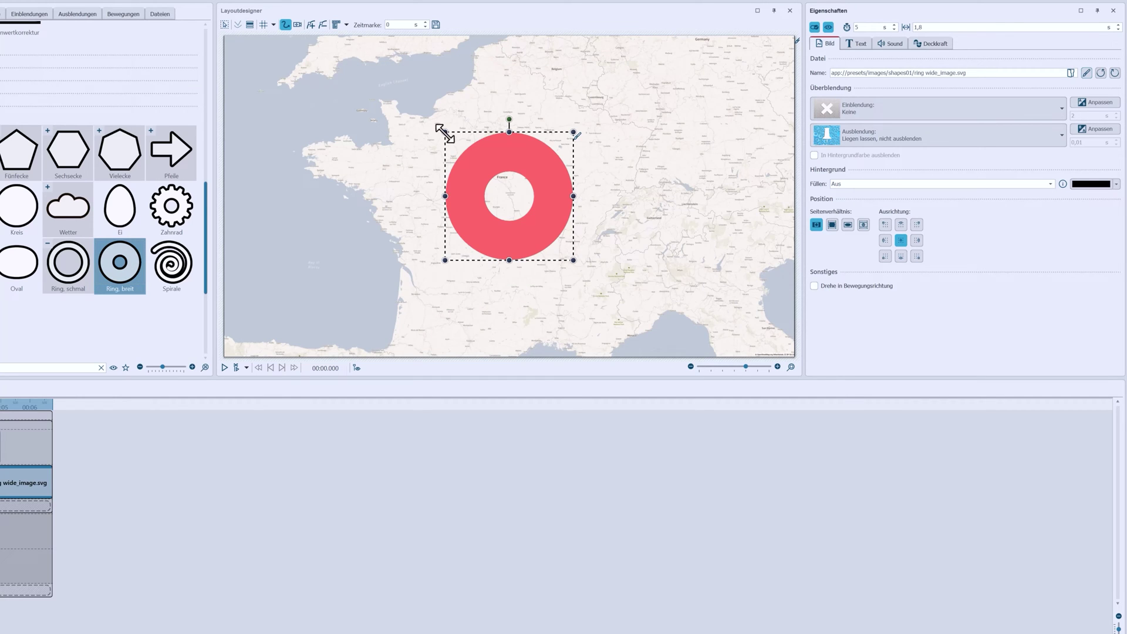
# Step: Scale the red ring down to a small marker over northern France
pyautogui.moveTo(444, 133); pyautogui.dragTo(496, 136)
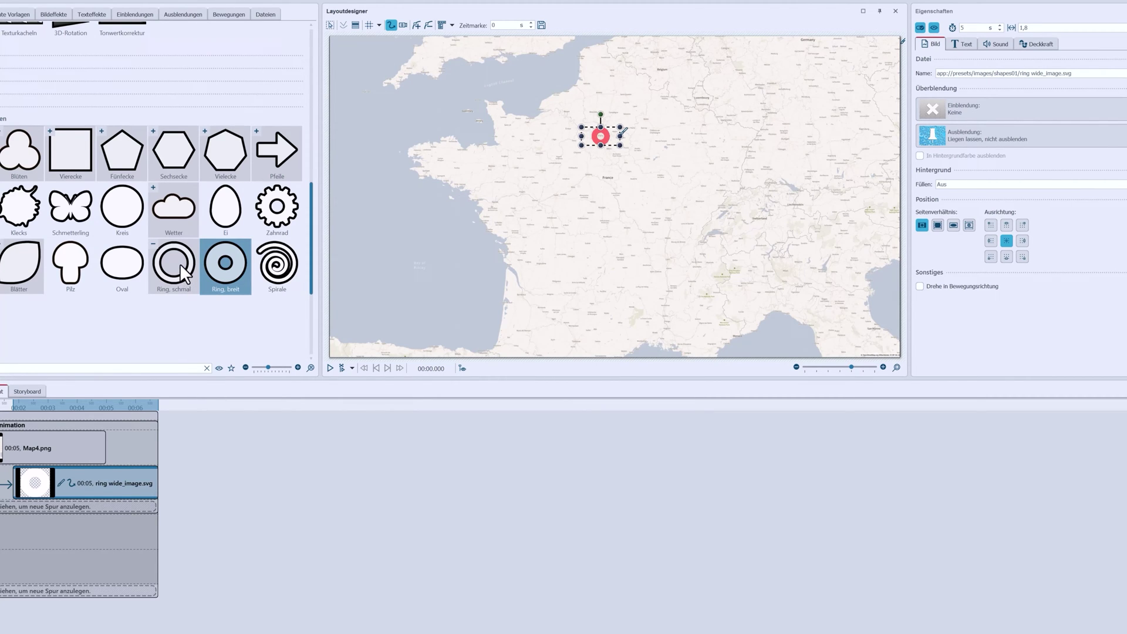
# Step: Replace the wide ring's file with ring narrow_image.svg by pasting the narrow ring's path into its Name field
pyautogui.moveTo(182, 271)
pyautogui.mouseDown()
pyautogui.moveTo(185, 445)
pyautogui.moveTo(180, 436)
pyautogui.mouseUp()
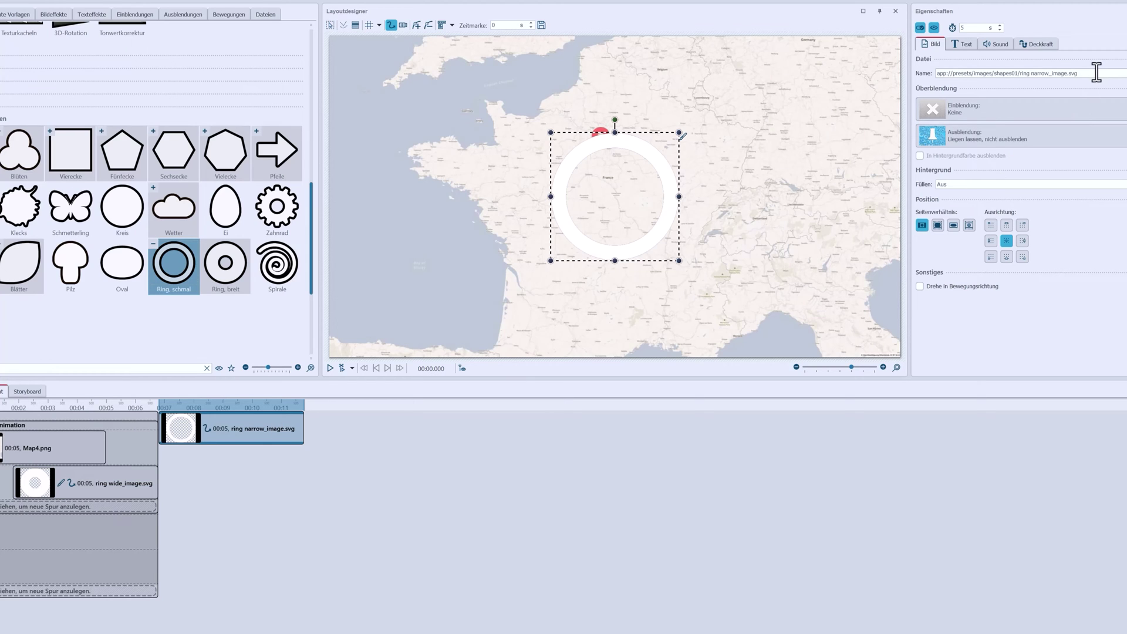
pyautogui.moveTo(1096, 71); pyautogui.dragTo(927, 73)
pyautogui.hotkey('ctrl', 'c')
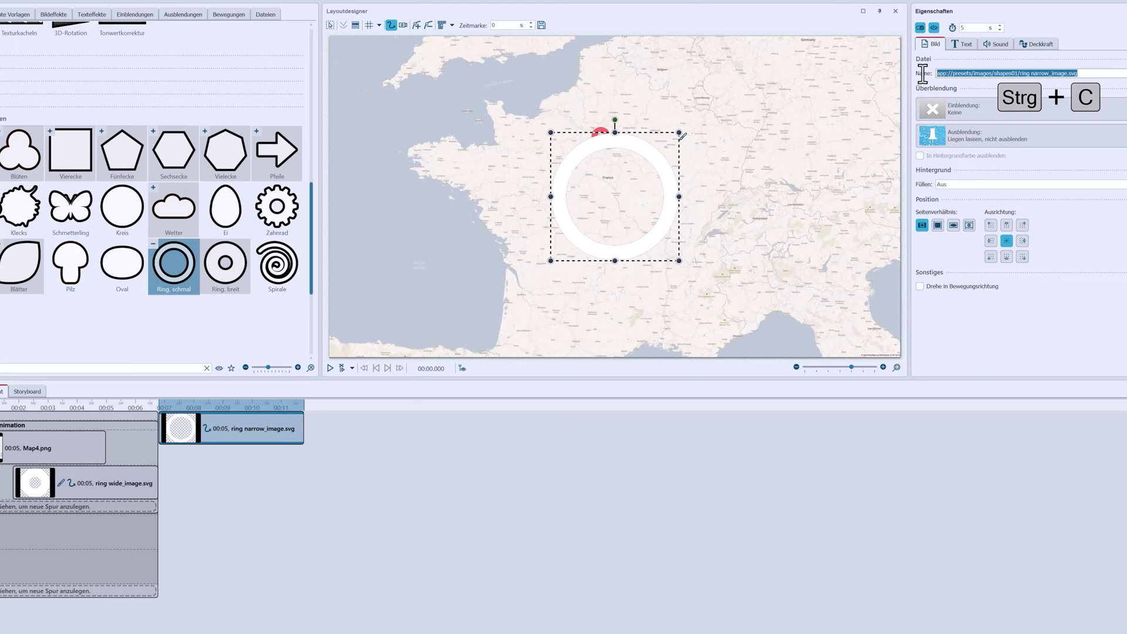
pyautogui.click(139, 474)
pyautogui.moveTo(1077, 74); pyautogui.dragTo(925, 75)
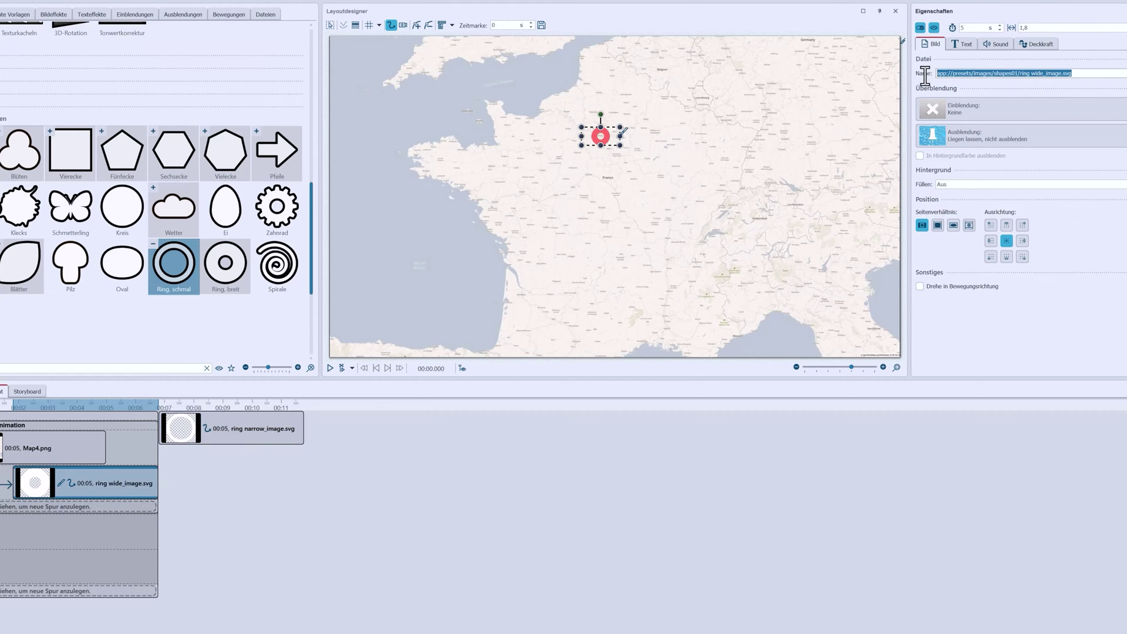
pyautogui.hotkey('ctrl', 'v')
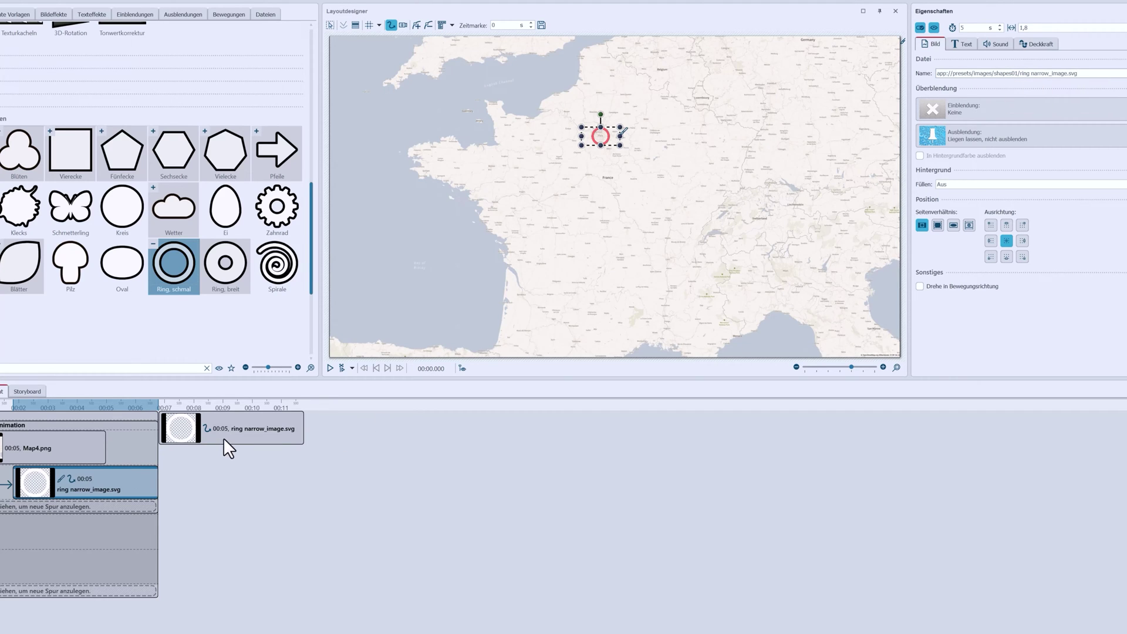
# Step: Remove the spare ring clip, shrink the Paris ring marker and give it a 2-second start delay
pyautogui.moveTo(221, 434); pyautogui.dragTo(111, 474)
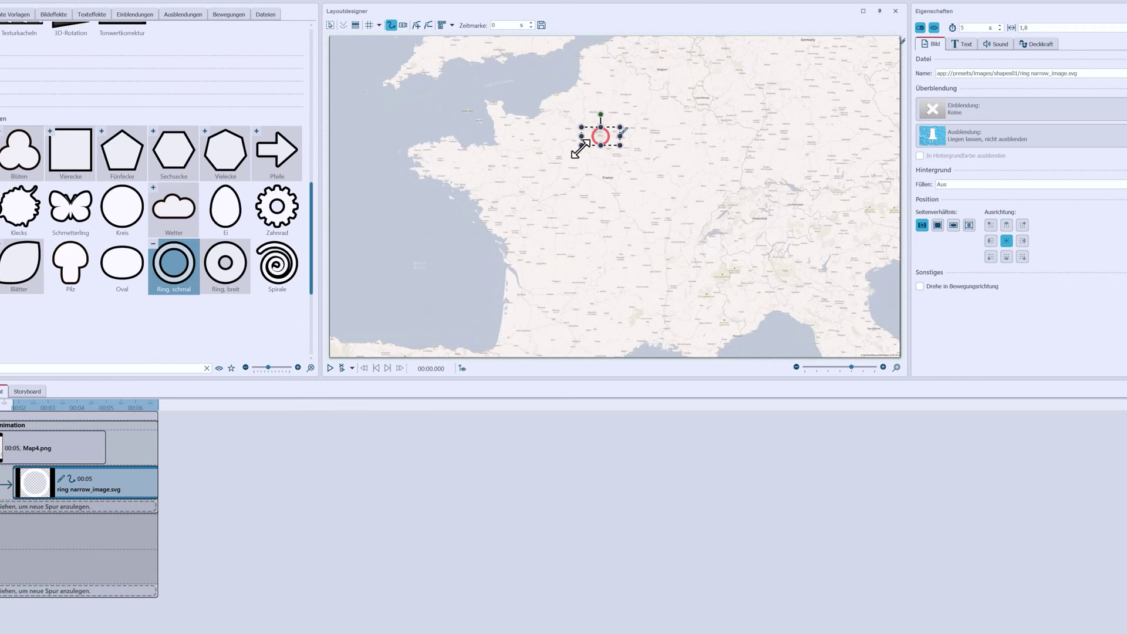
pyautogui.moveTo(579, 149); pyautogui.dragTo(587, 141)
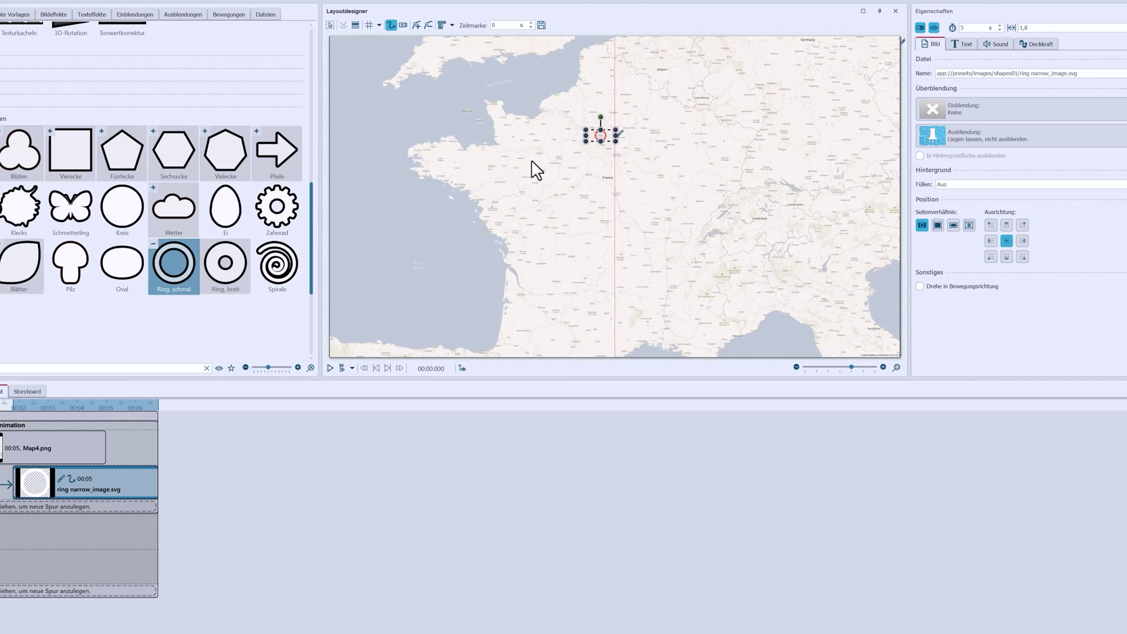
pyautogui.doubleClick(1032, 28)
pyautogui.press('Return')
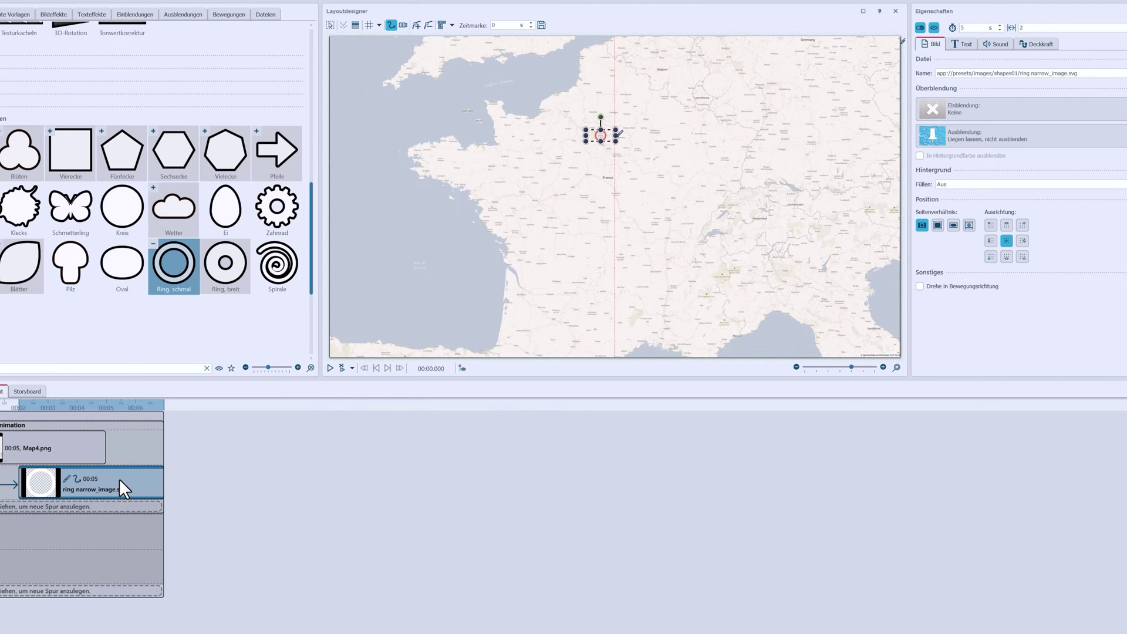
# Step: Add a ring copy on a new track starting at 4 seconds, placed west toward Brittany
pyautogui.moveTo(82, 502); pyautogui.dragTo(144, 519)
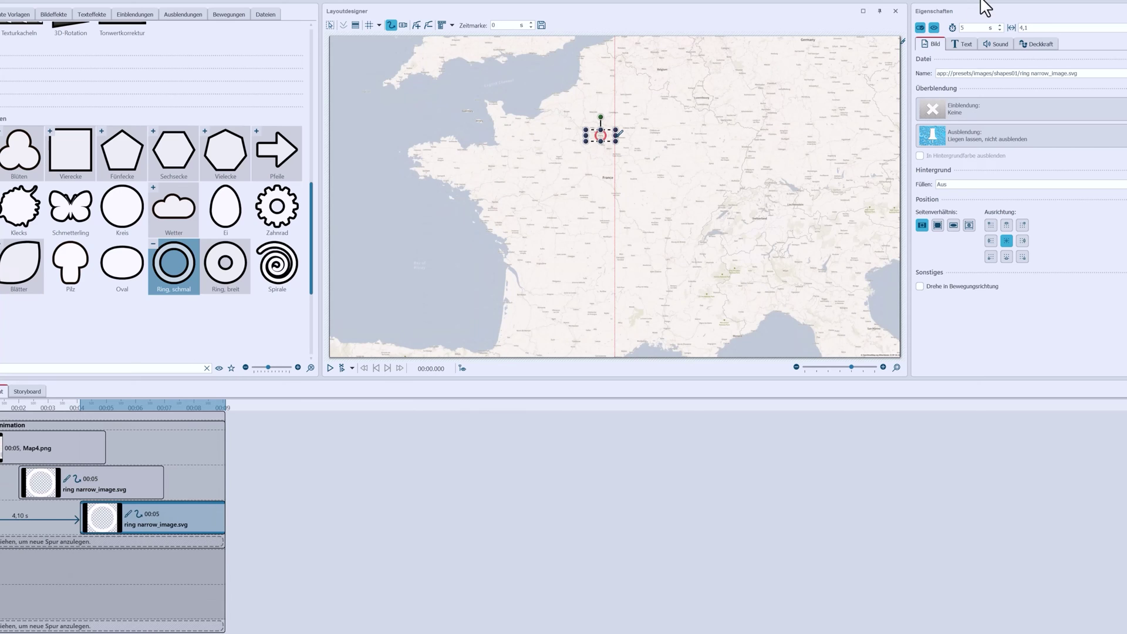
pyautogui.click(1030, 27)
pyautogui.press('BackSpace')
pyautogui.press('BackSpace')
pyautogui.press('Return')
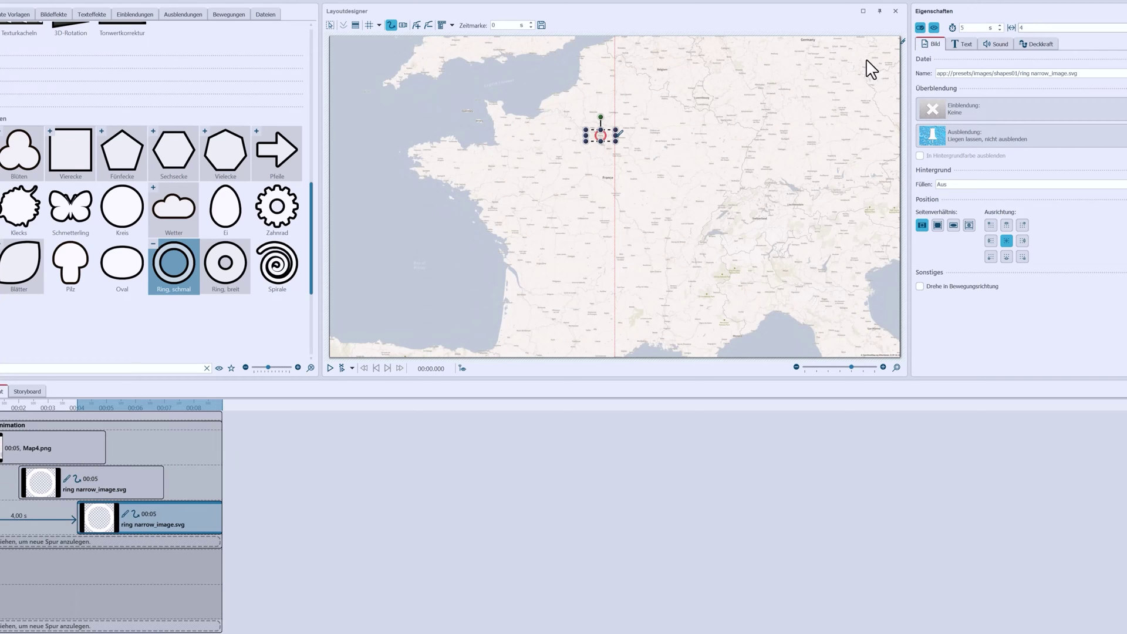
pyautogui.moveTo(602, 134); pyautogui.dragTo(502, 156)
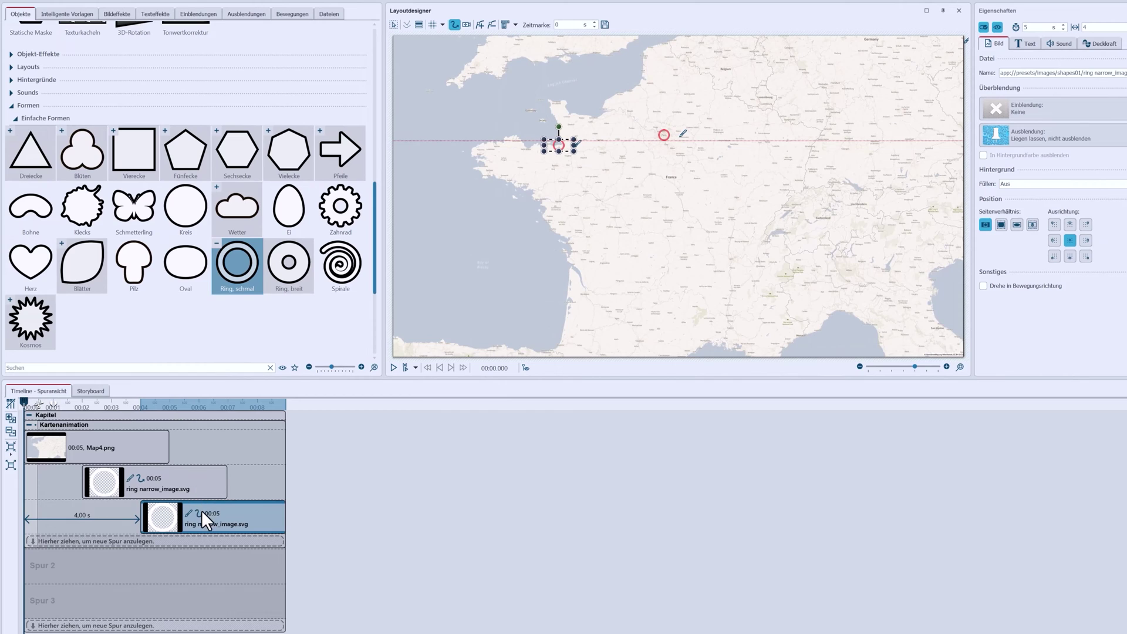
# Step: Add another ring copy further down the Brittany coast, zooming in for precise placement
pyautogui.moveTo(202, 510); pyautogui.dragTo(201, 536)
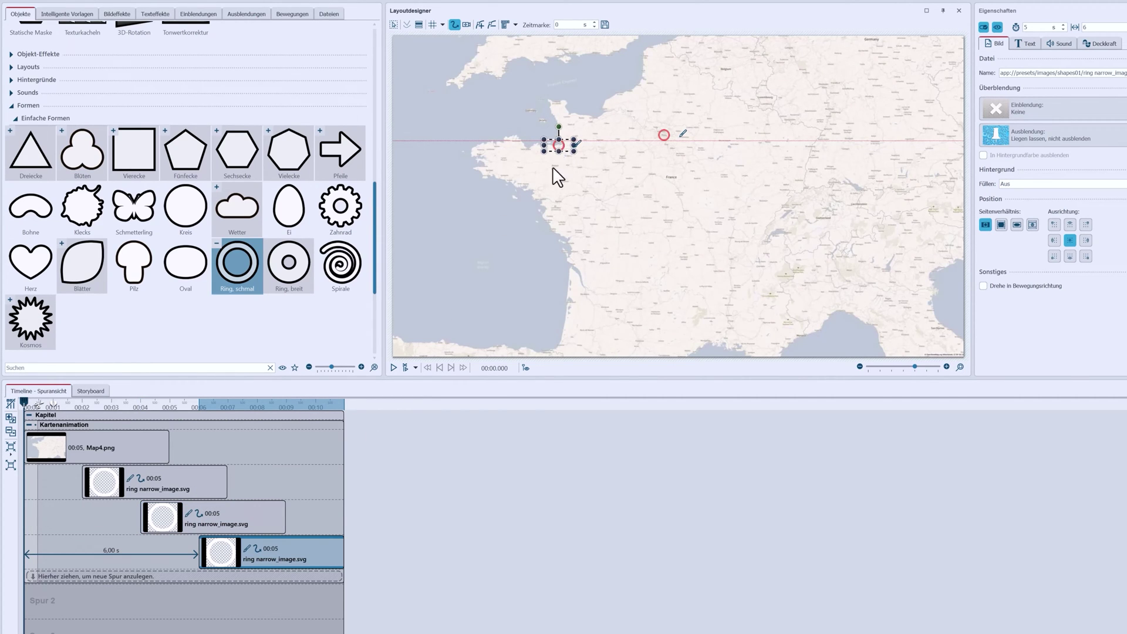
pyautogui.moveTo(557, 178); pyautogui.dragTo(527, 180)
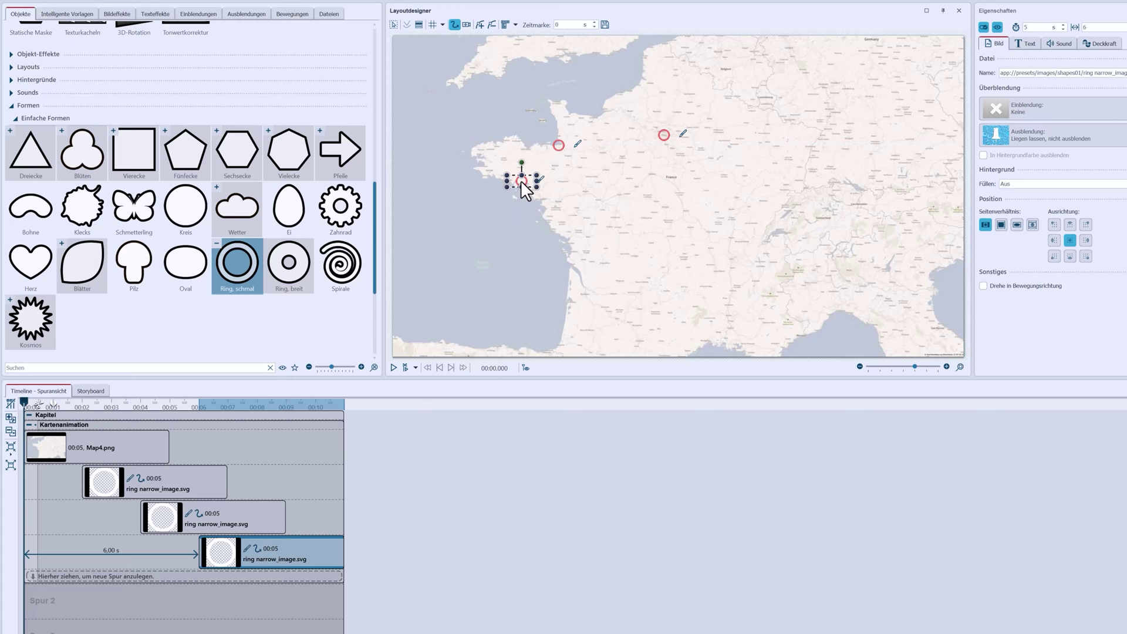
pyautogui.click(946, 366)
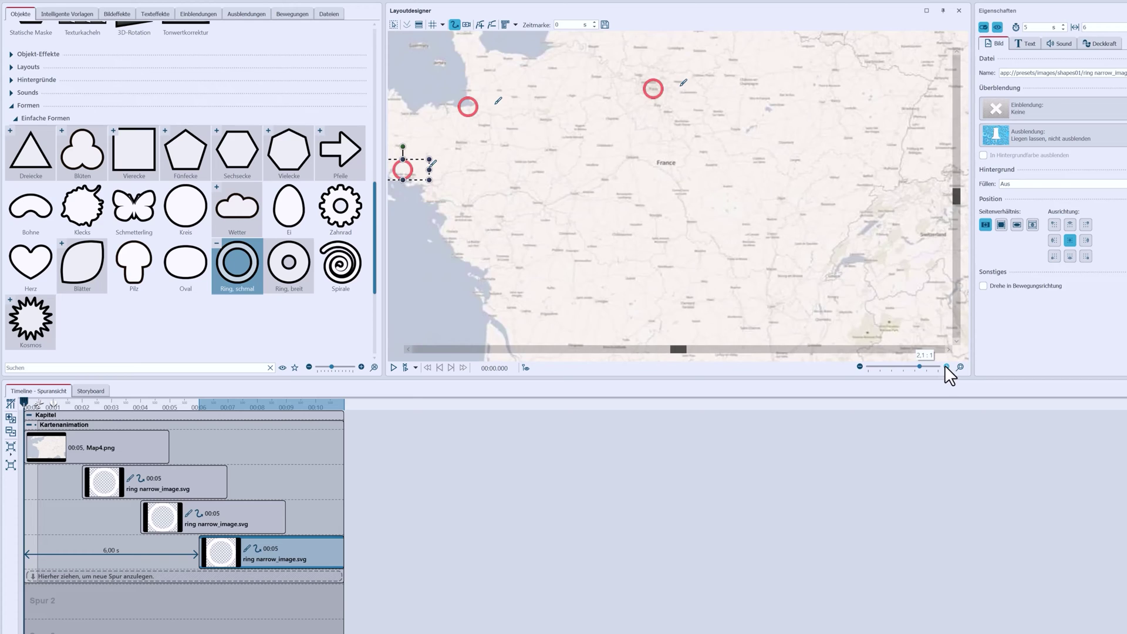
pyautogui.moveTo(679, 349); pyautogui.dragTo(637, 350)
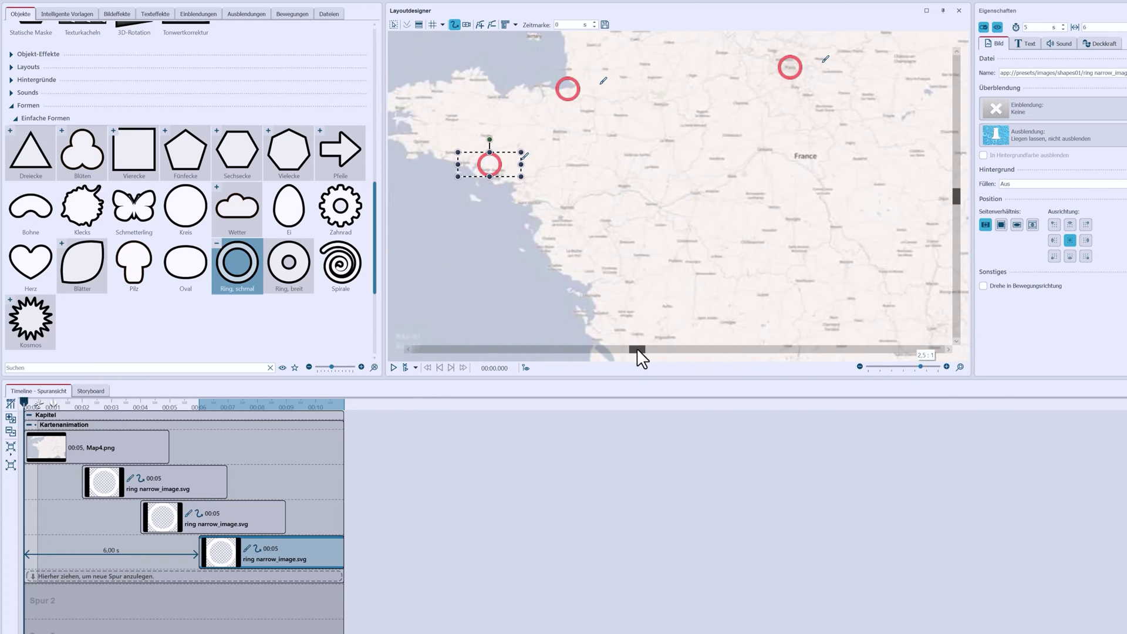
pyautogui.click(143, 439)
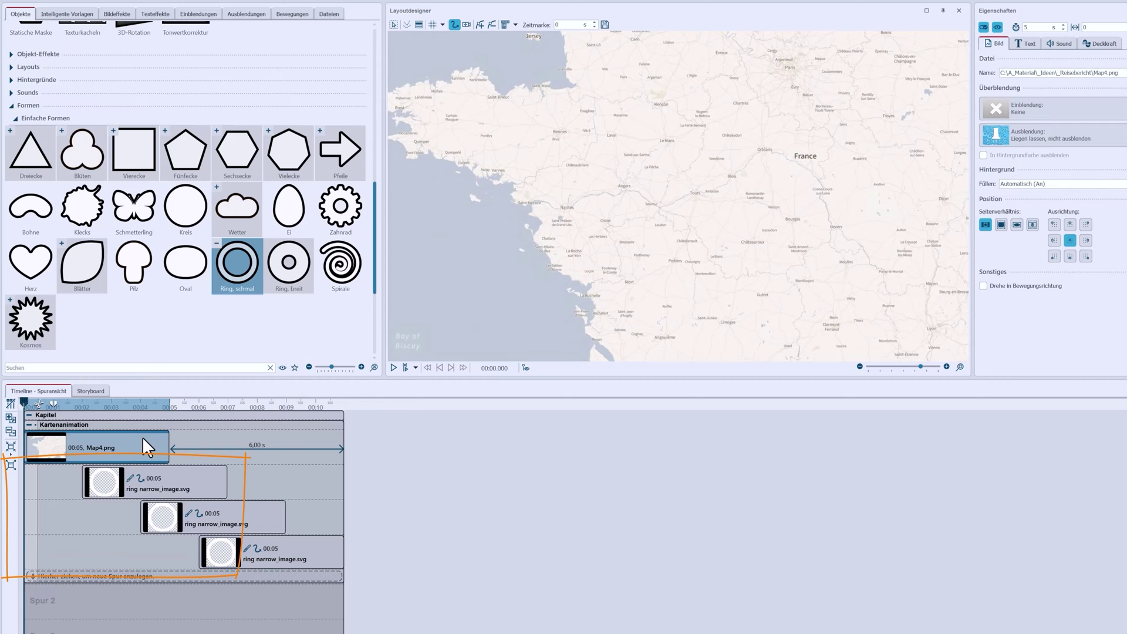
pyautogui.click(245, 547)
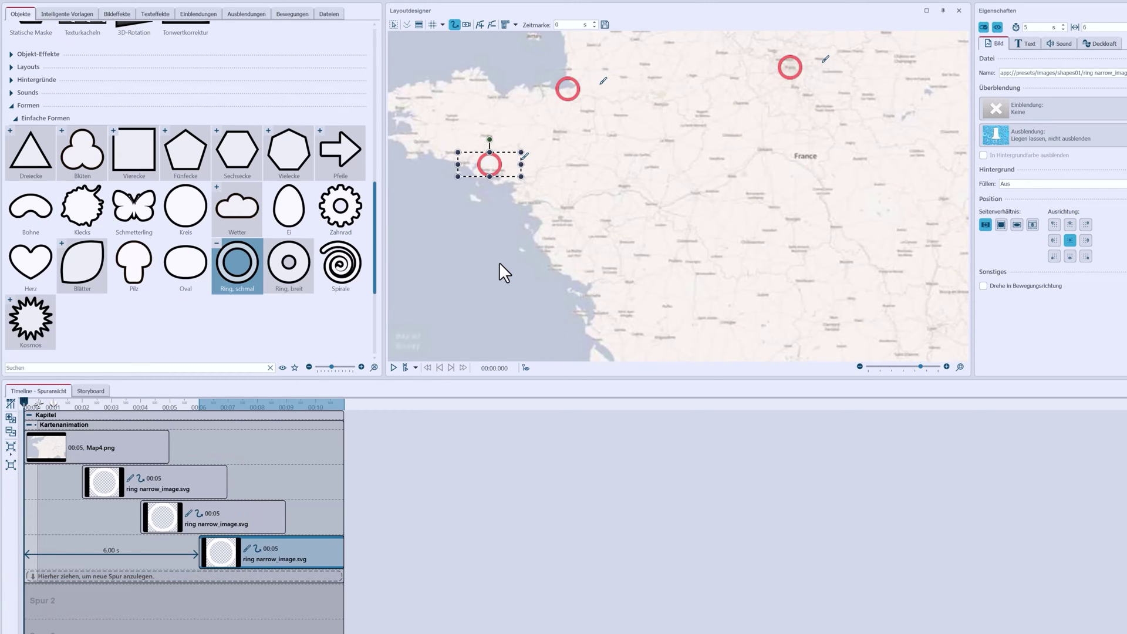
pyautogui.click(961, 368)
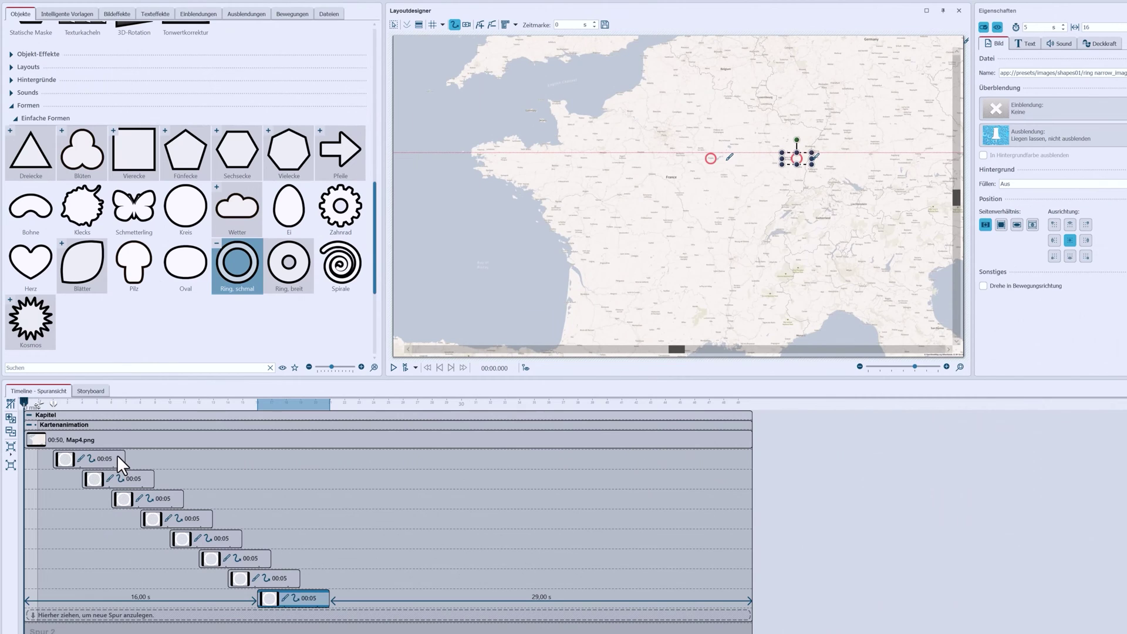
# Step: Extend the ring clips to 19, 17, 15, 13, 11, 9 and 7 seconds so they end together, then preview
pyautogui.click(117, 458)
pyautogui.moveTo(125, 459); pyautogui.dragTo(332, 477)
pyautogui.click(138, 479)
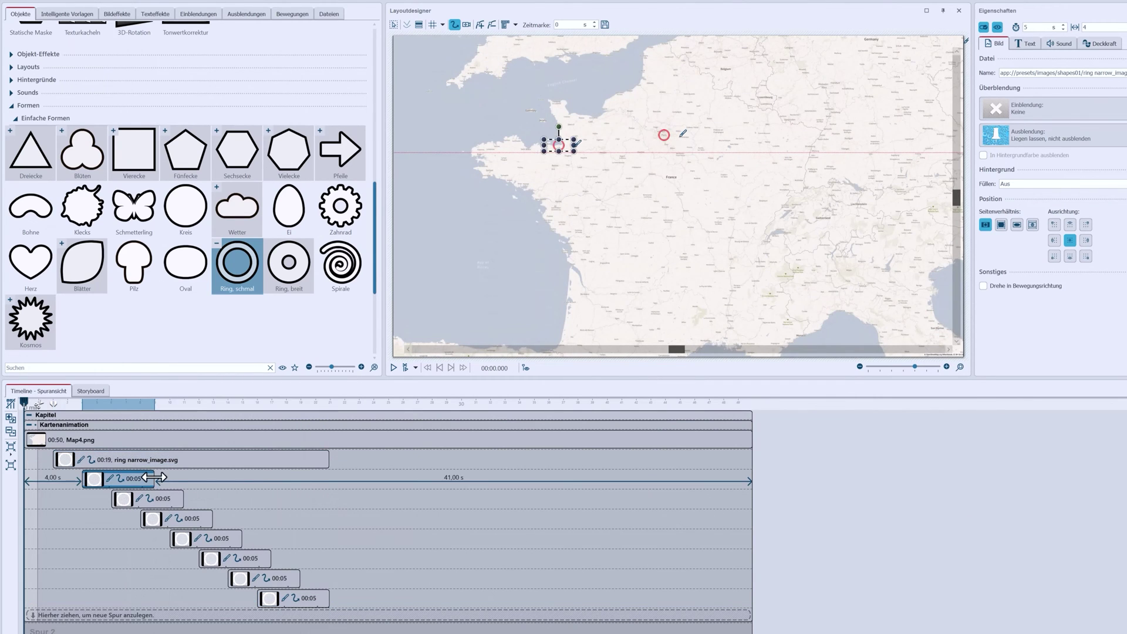
pyautogui.moveTo(154, 478); pyautogui.dragTo(326, 484)
pyautogui.click(168, 503)
pyautogui.moveTo(182, 500); pyautogui.dragTo(329, 499)
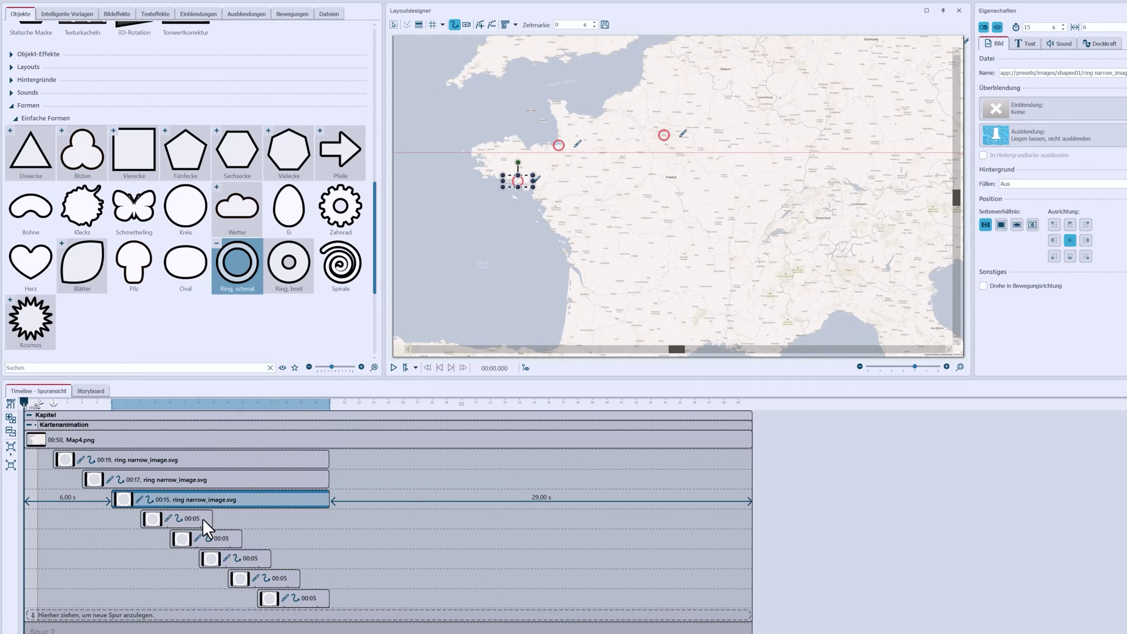
pyautogui.click(202, 519)
pyautogui.moveTo(211, 520); pyautogui.dragTo(323, 520)
pyautogui.moveTo(243, 541); pyautogui.dragTo(326, 541)
pyautogui.moveTo(264, 560); pyautogui.dragTo(330, 579)
pyautogui.click(393, 367)
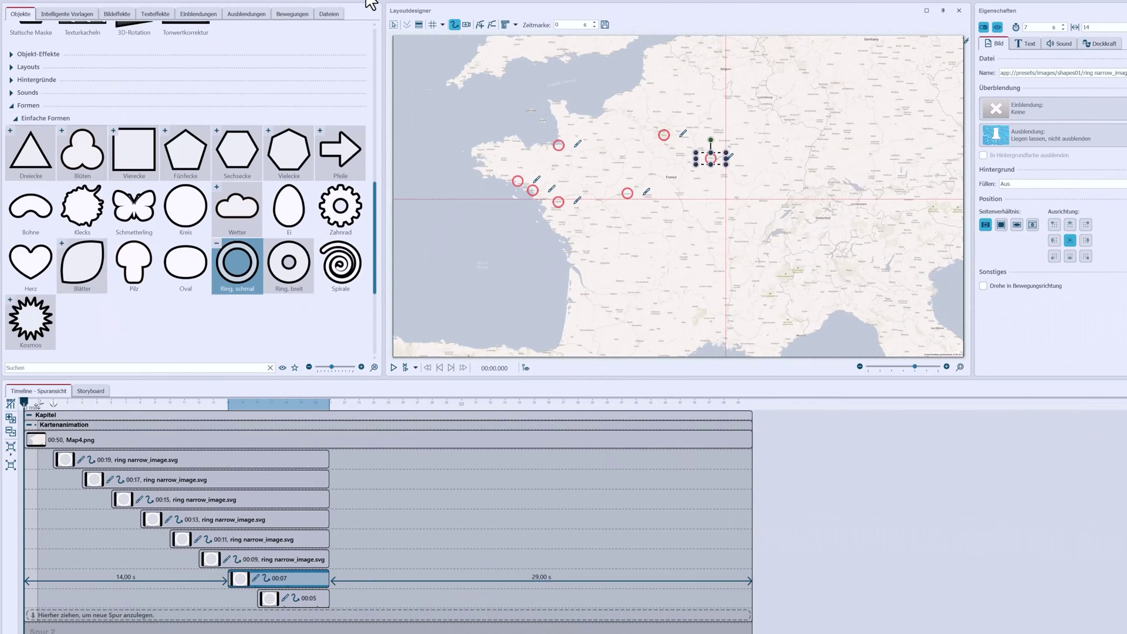
# Step: Add the Eiffel Tower photo pexels-david-mceachan-87501.jpg after the first ring, shrunk and centred above the Paris ring
pyautogui.click(325, 15)
pyautogui.moveTo(97, 117); pyautogui.dragTo(329, 478)
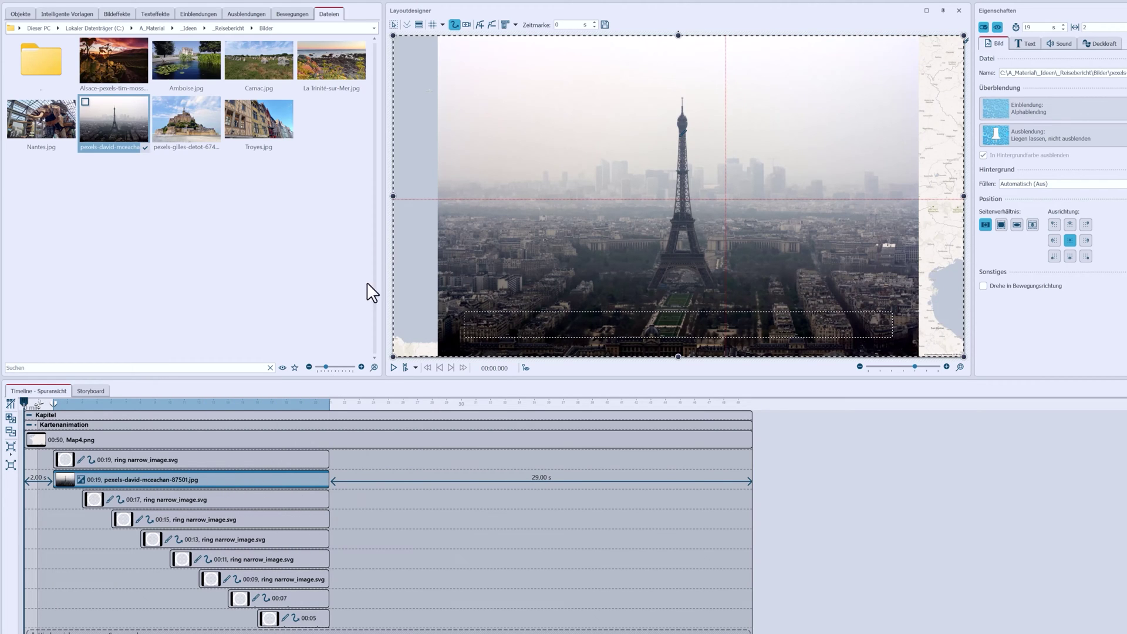
pyautogui.moveTo(394, 33); pyautogui.dragTo(741, 281)
pyautogui.moveTo(839, 299); pyautogui.dragTo(647, 72)
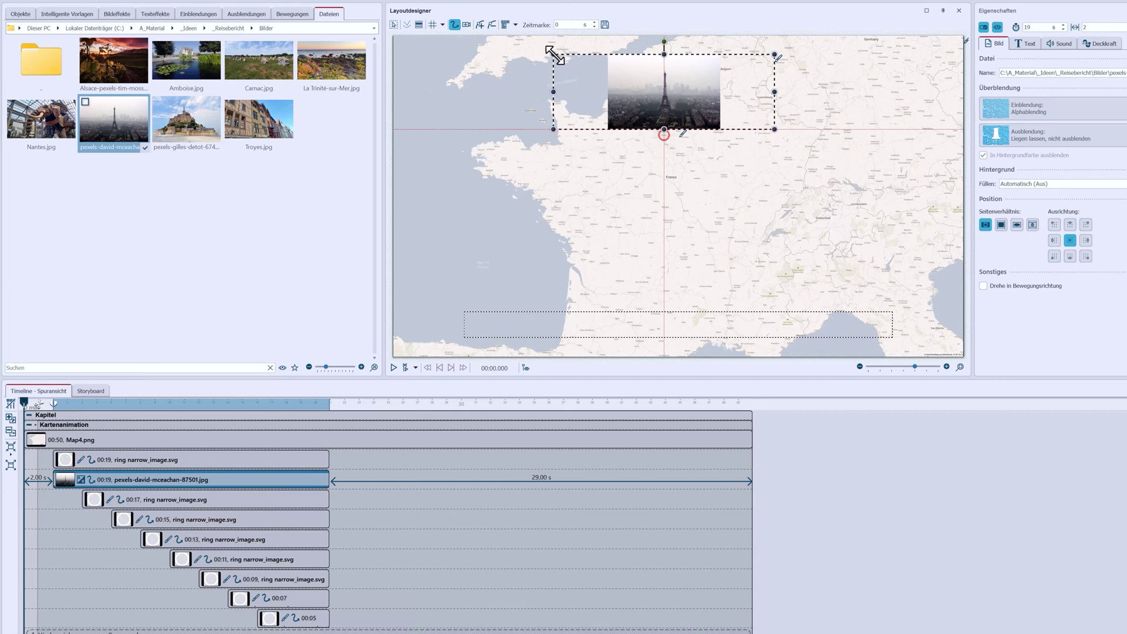
pyautogui.moveTo(555, 55); pyautogui.dragTo(563, 66)
pyautogui.moveTo(672, 91); pyautogui.dragTo(666, 92)
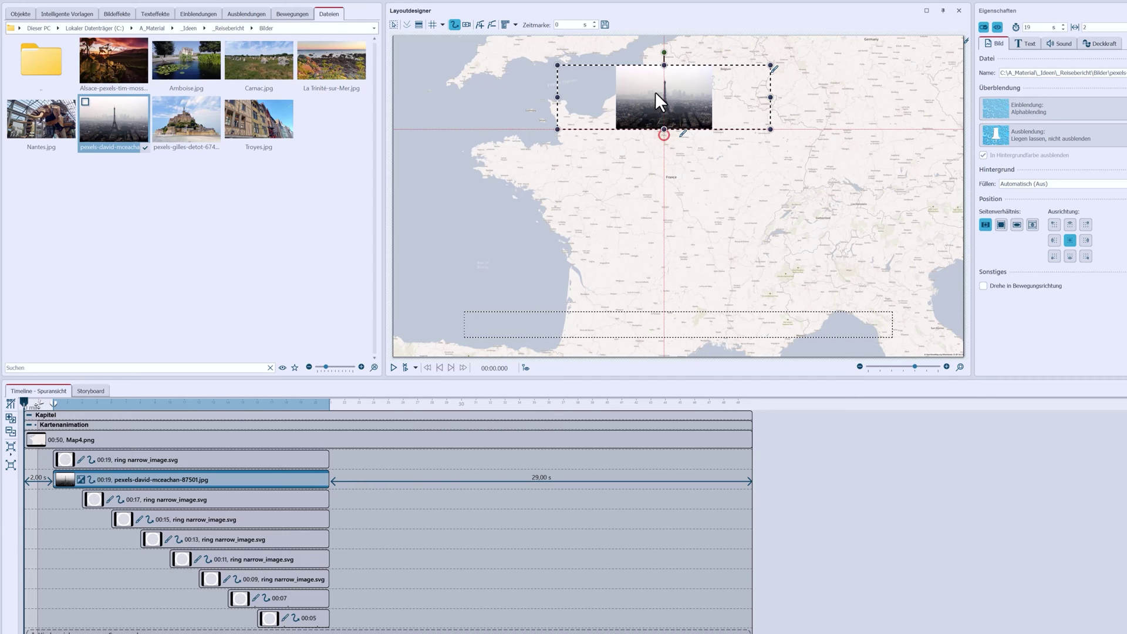
# Step: Crop the Eiffel Tower photo into a Sechseck hexagon mask
pyautogui.click(117, 14)
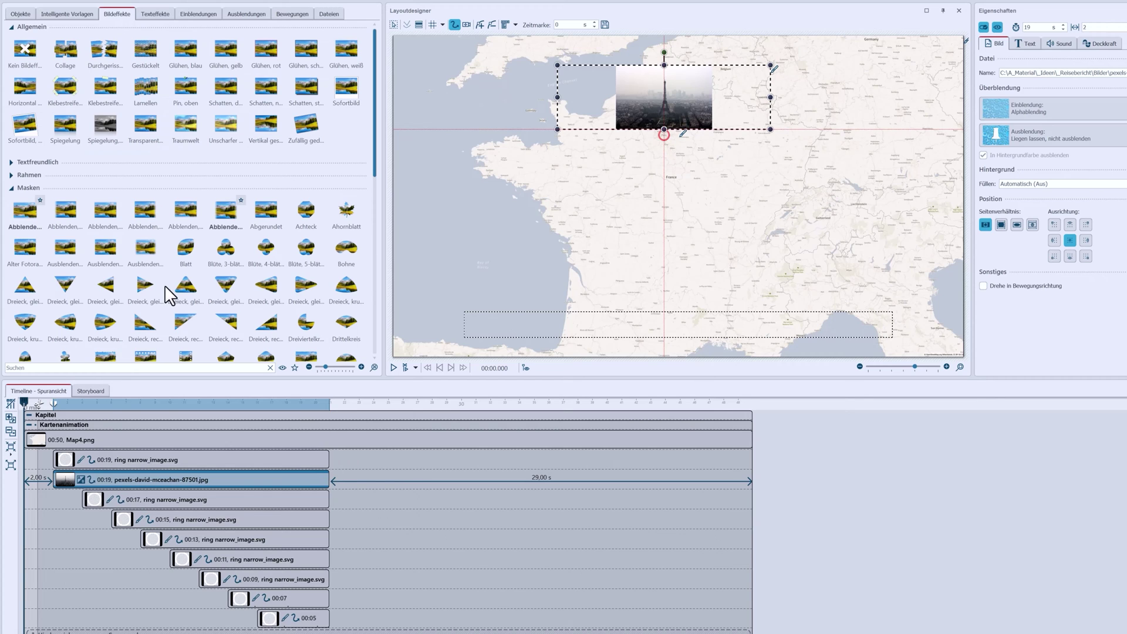
pyautogui.doubleClick(267, 253)
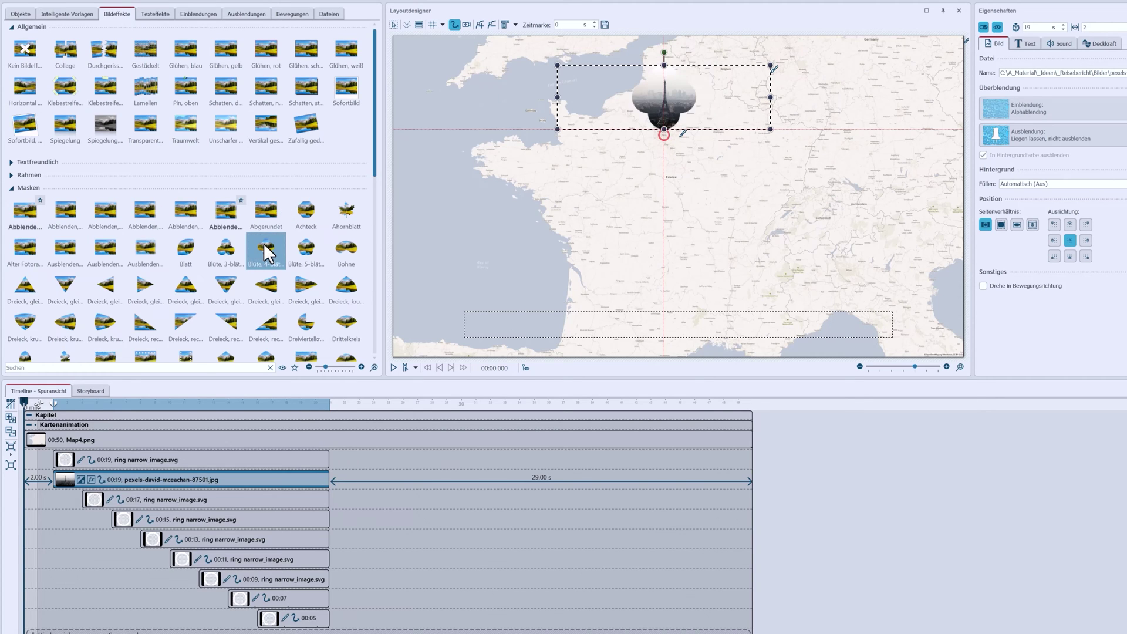
pyautogui.scroll(-2, 190, 289)
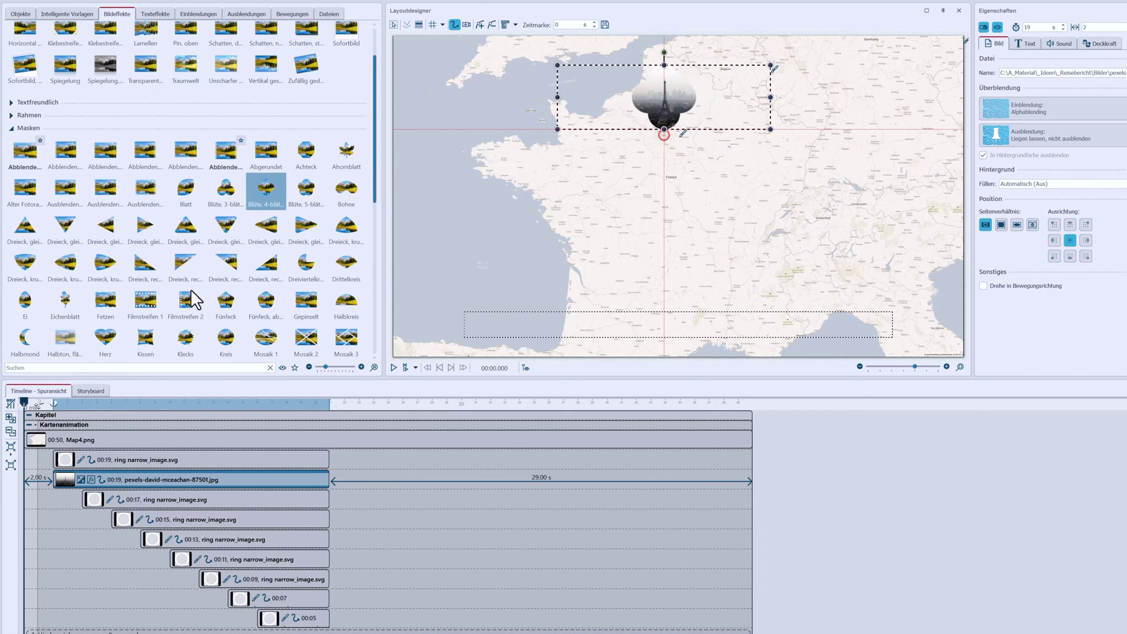
pyautogui.doubleClick(229, 341)
pyautogui.scroll(-2, 230, 342)
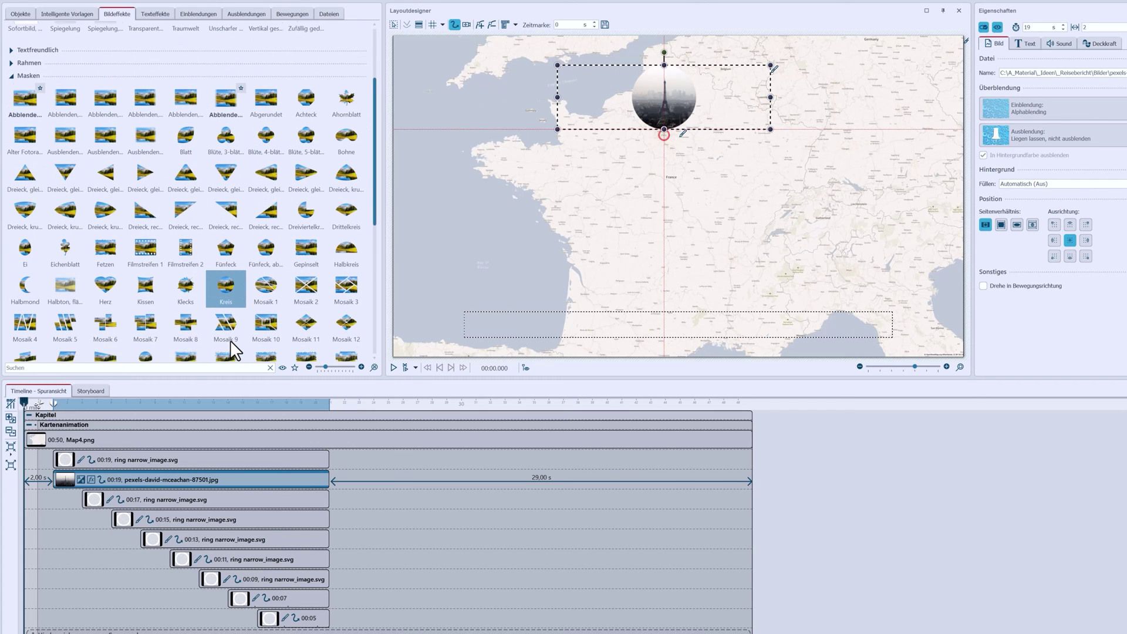
pyautogui.scroll(-1, 230, 340)
pyautogui.scroll(-2, 230, 340)
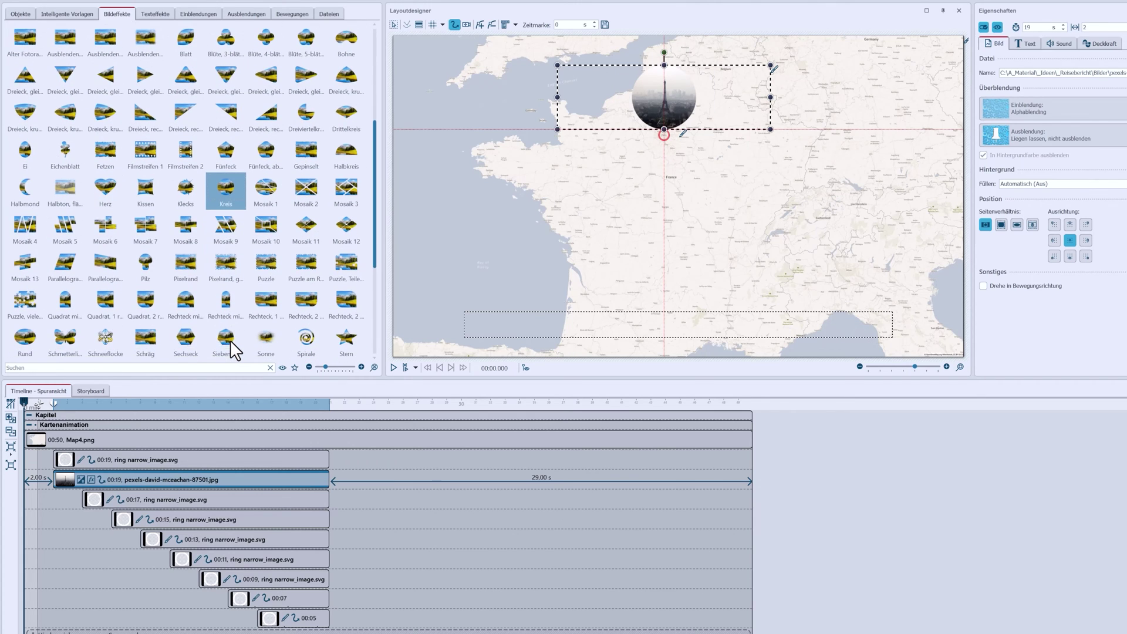
pyautogui.click(187, 336)
pyautogui.click(188, 336)
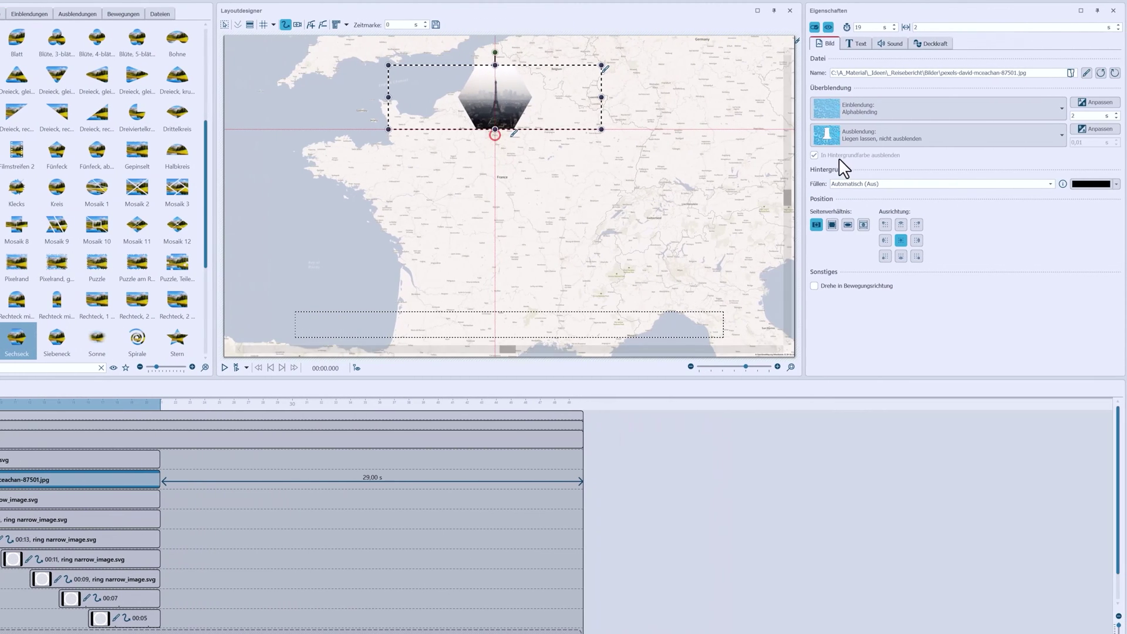
# Step: Give the photo the Ausdehnen fade-in with soft alpha blending off, then preview it
pyautogui.click(1061, 109)
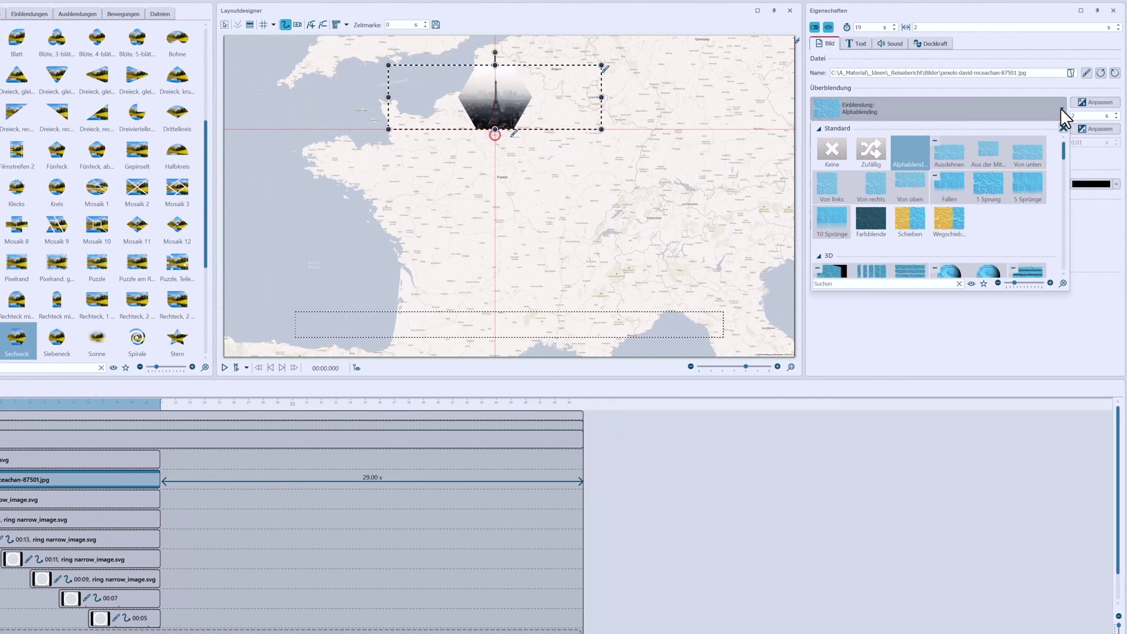
pyautogui.click(988, 152)
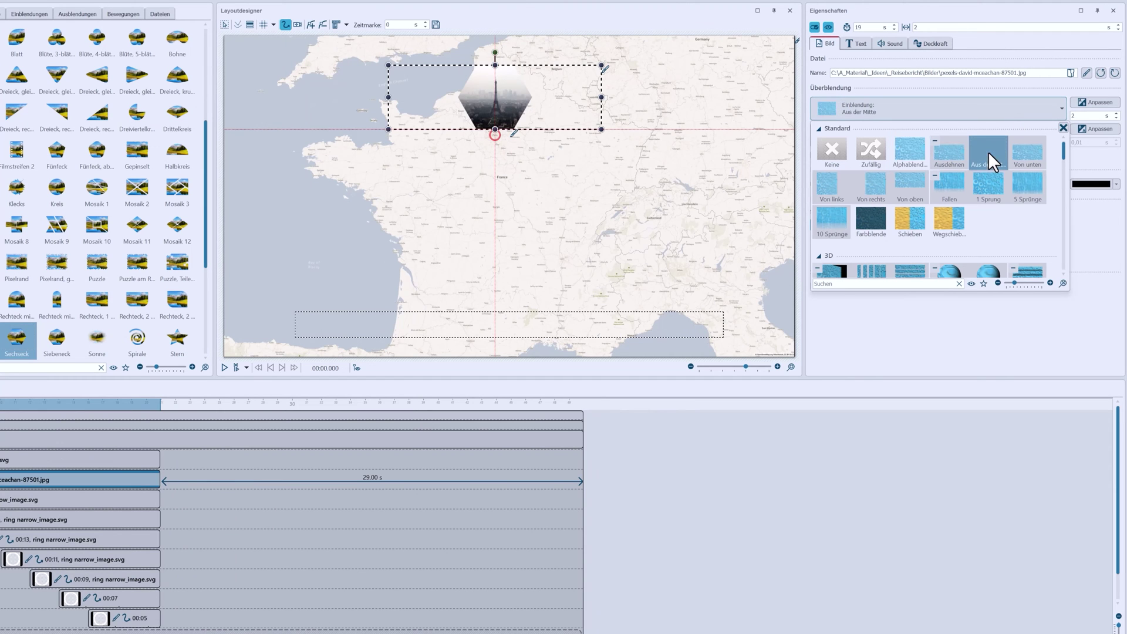
pyautogui.click(1090, 103)
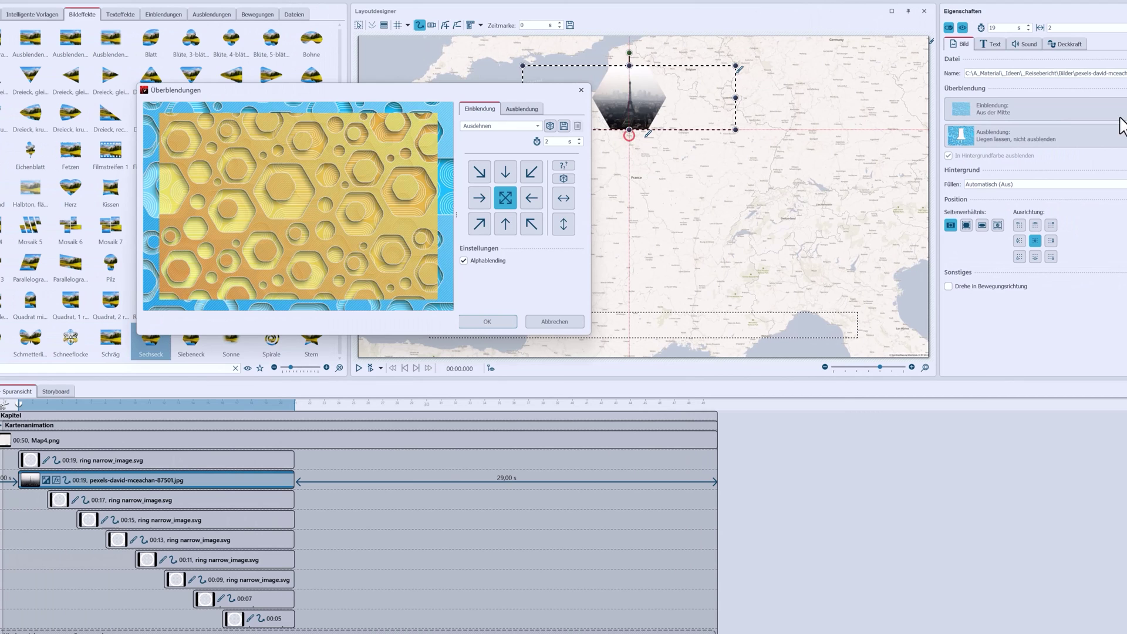
pyautogui.click(473, 262)
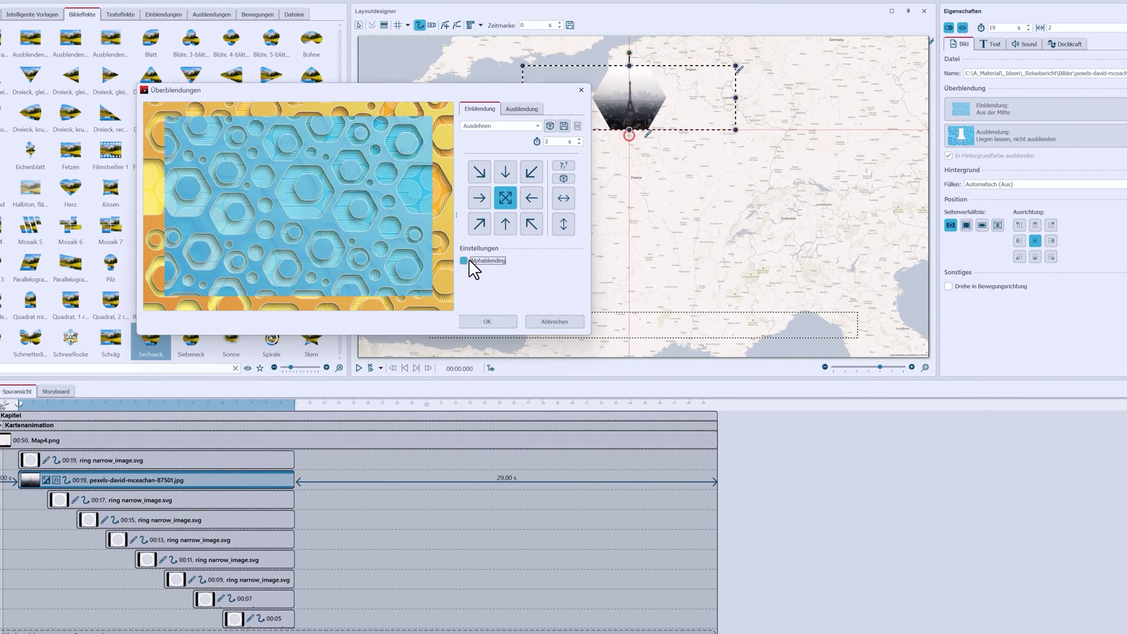
pyautogui.click(500, 320)
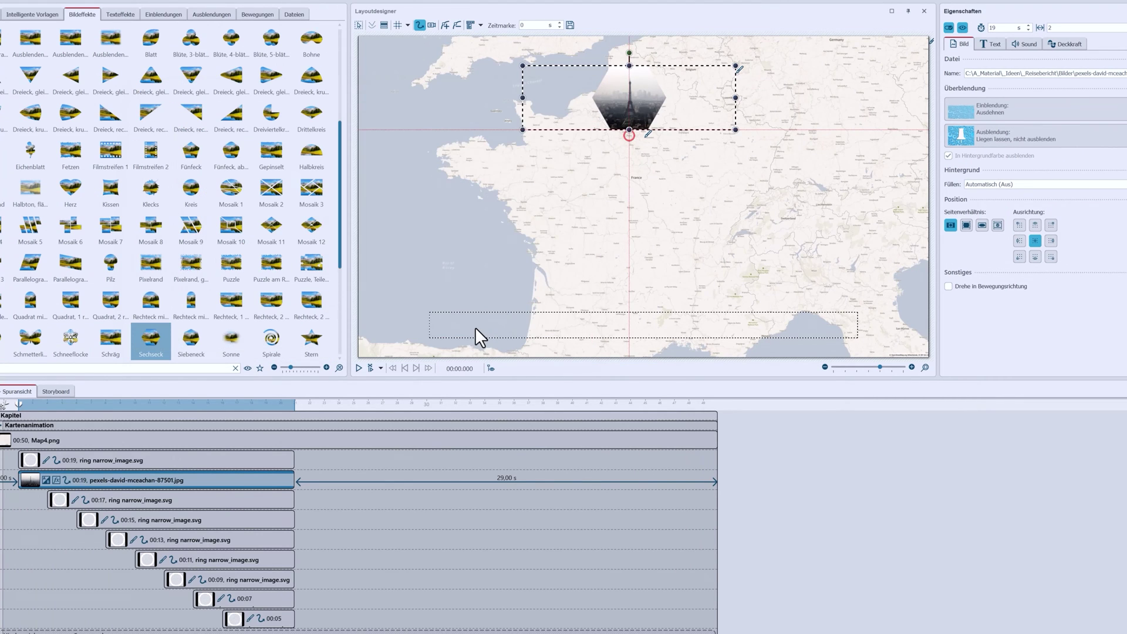
pyautogui.click(358, 368)
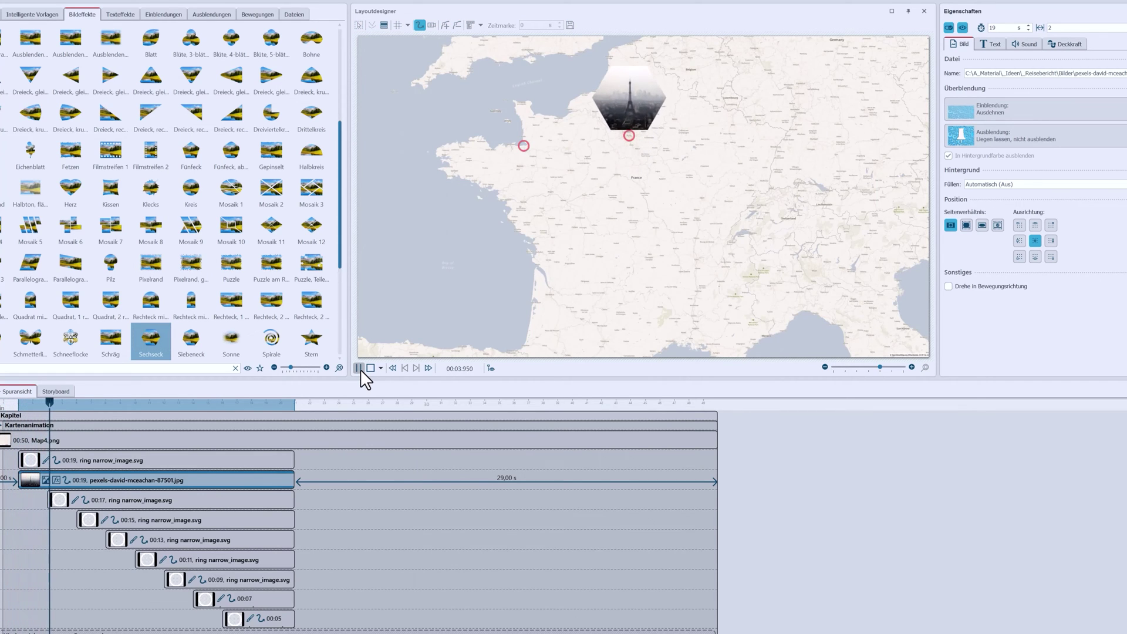
# Step: Duplicate the photo clip at 17 s long as a Mont-Saint-Michel hexagon over Brittany
pyautogui.click(368, 368)
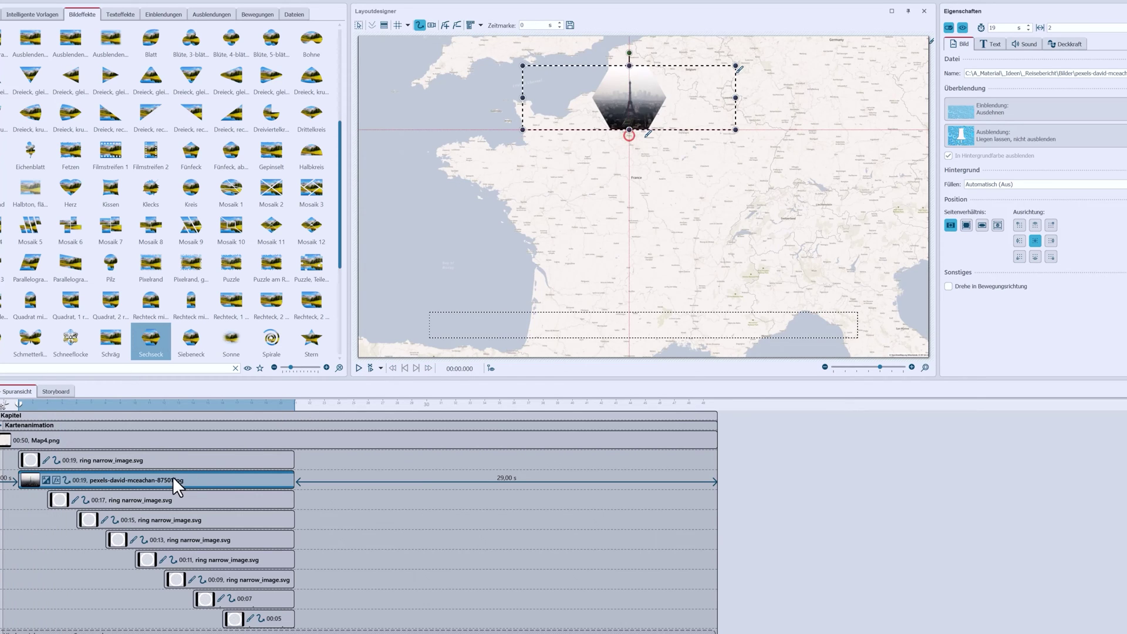
pyautogui.moveTo(167, 478); pyautogui.dragTo(94, 520)
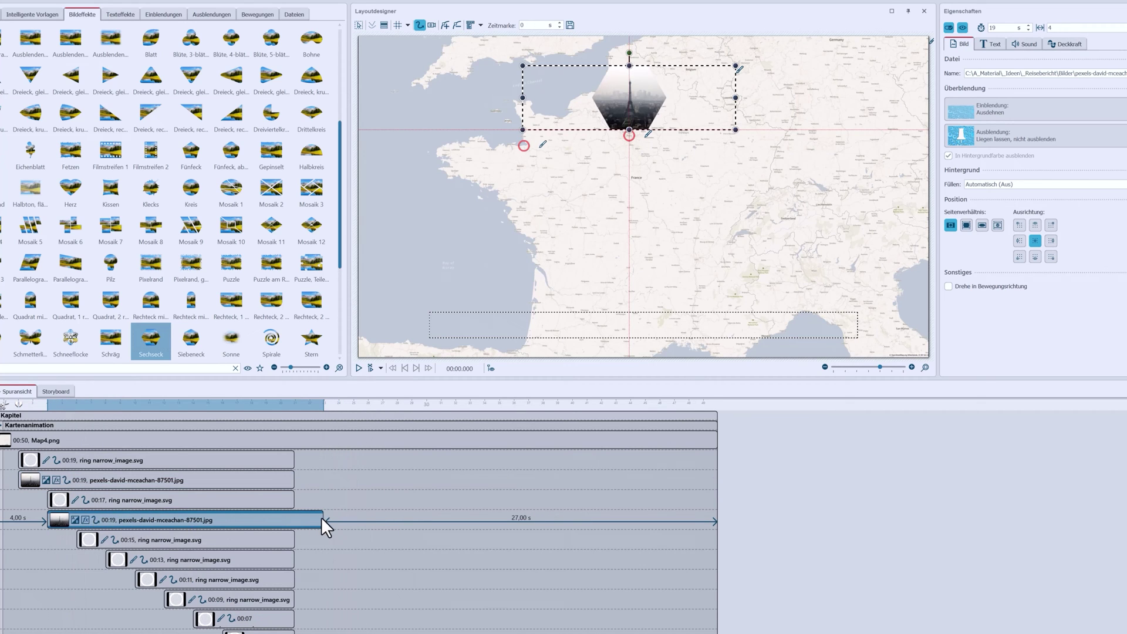
pyautogui.moveTo(322, 517); pyautogui.dragTo(295, 518)
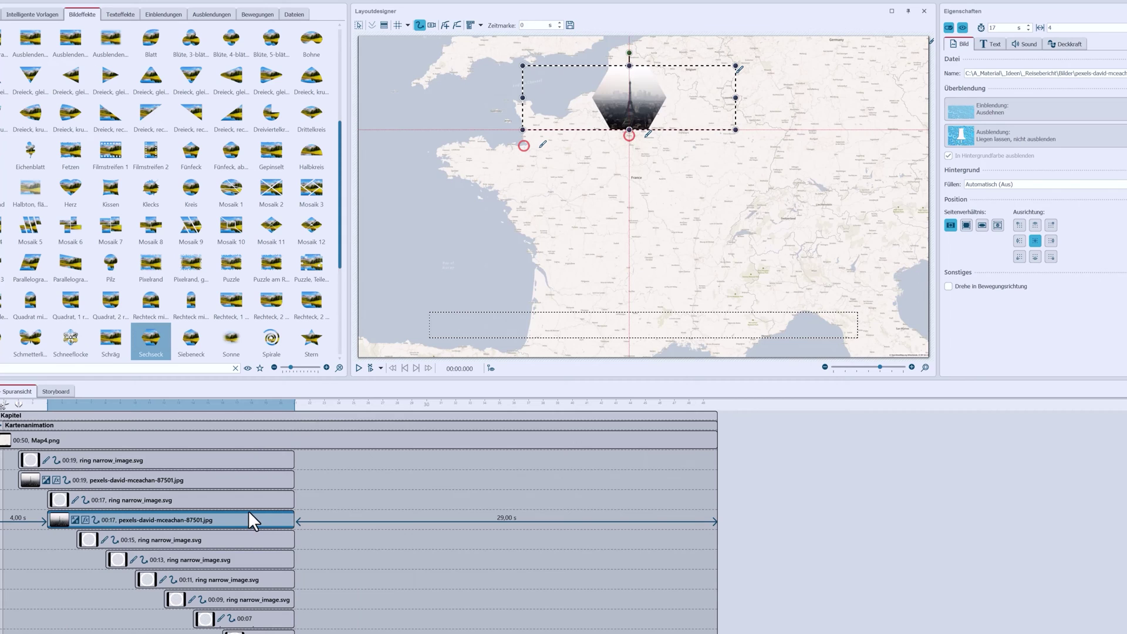
pyautogui.click(291, 15)
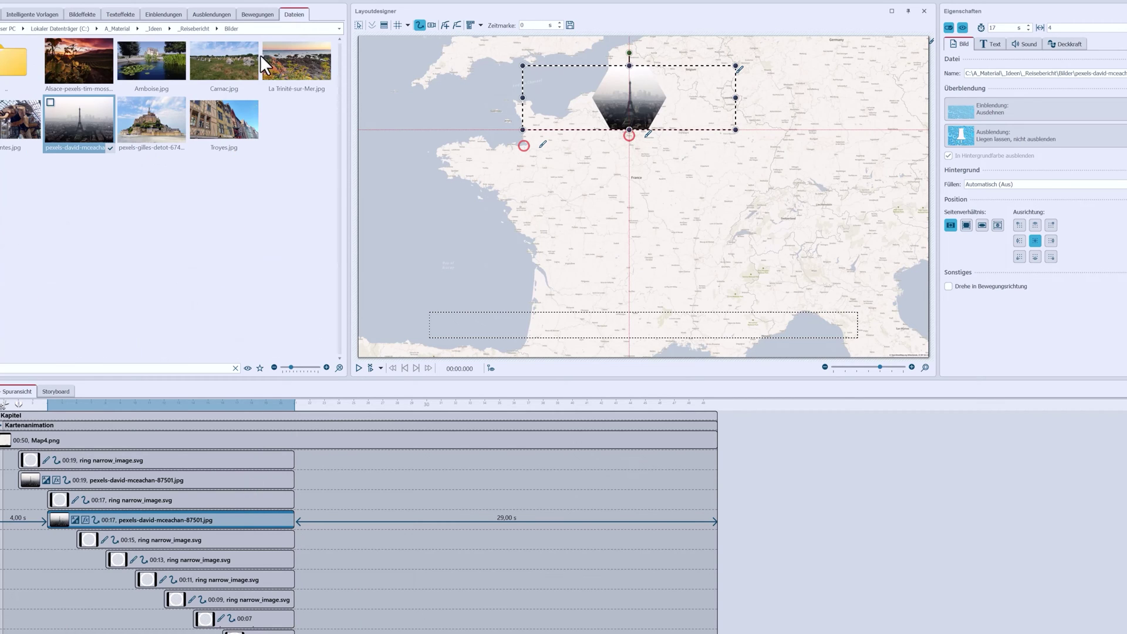
pyautogui.moveTo(144, 125); pyautogui.dragTo(149, 523)
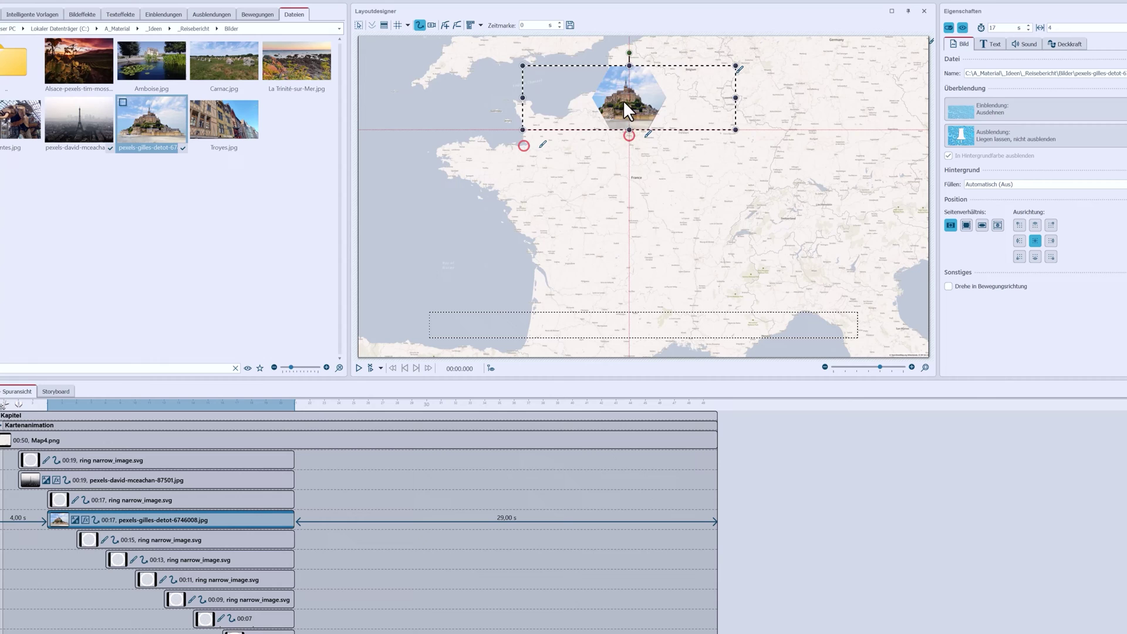
pyautogui.moveTo(622, 100); pyautogui.dragTo(487, 122)
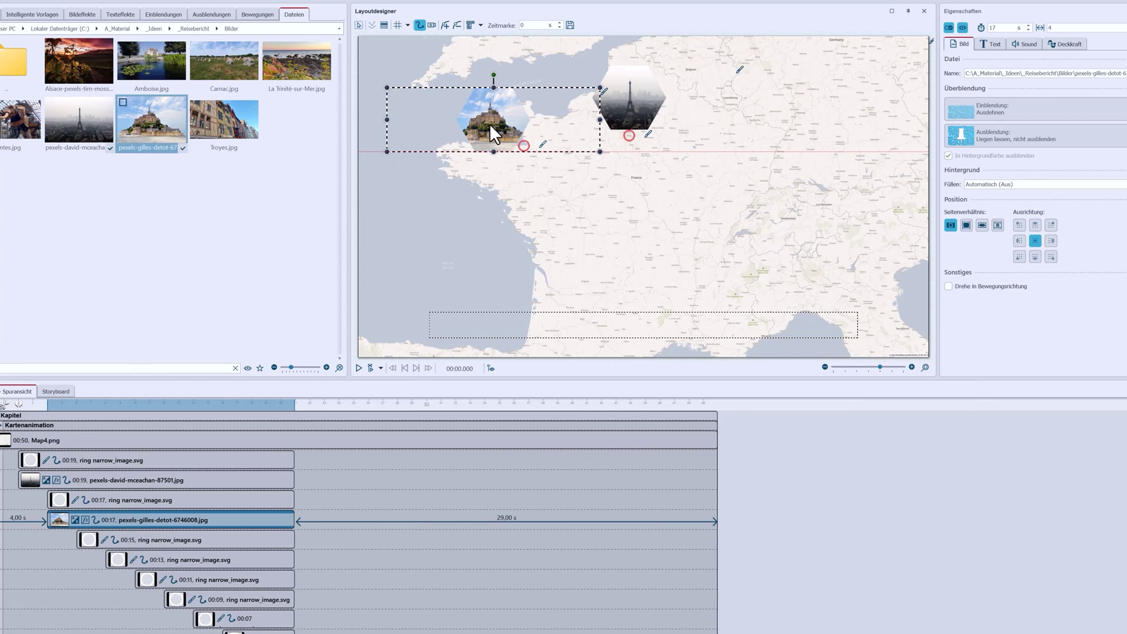
# Step: Add a Carnac.jpg hexagon copy positioned over southern Brittany
pyautogui.moveTo(156, 518)
pyautogui.mouseDown()
pyautogui.moveTo(146, 547)
pyautogui.moveTo(183, 554)
pyautogui.moveTo(159, 556)
pyautogui.moveTo(295, 556)
pyautogui.mouseUp()
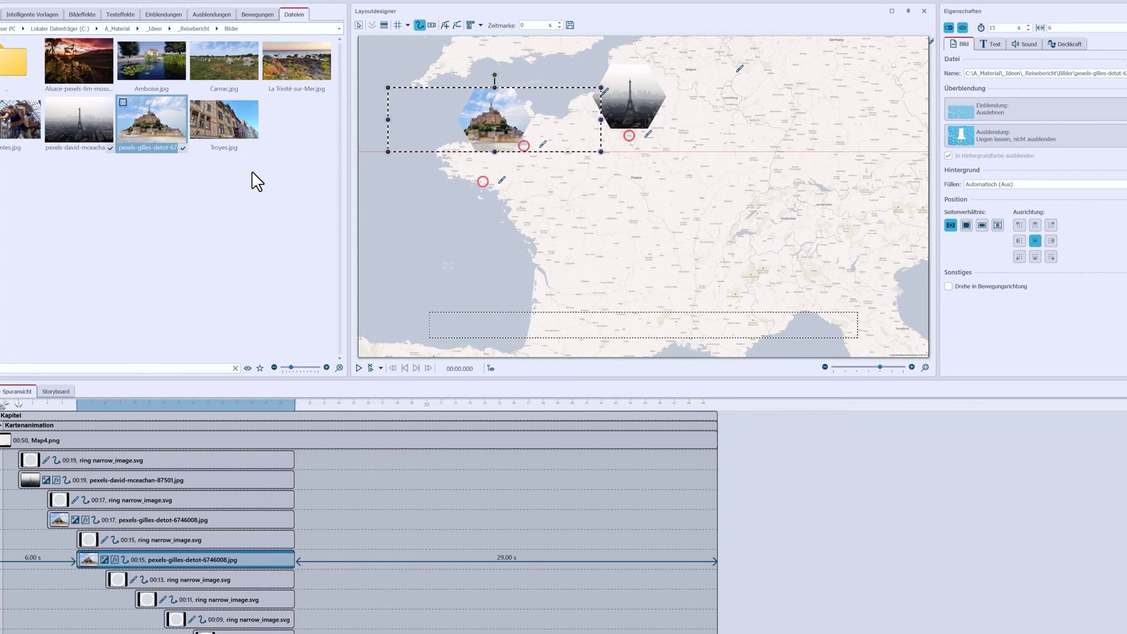
pyautogui.moveTo(220, 72); pyautogui.dragTo(142, 556)
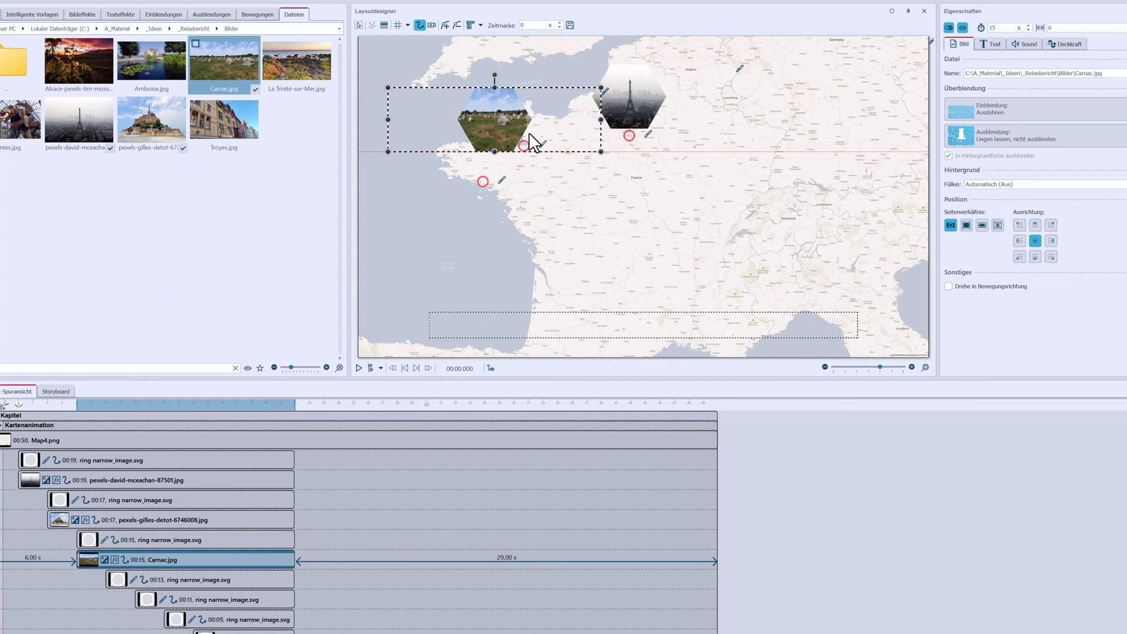
pyautogui.moveTo(492, 118); pyautogui.dragTo(442, 169)
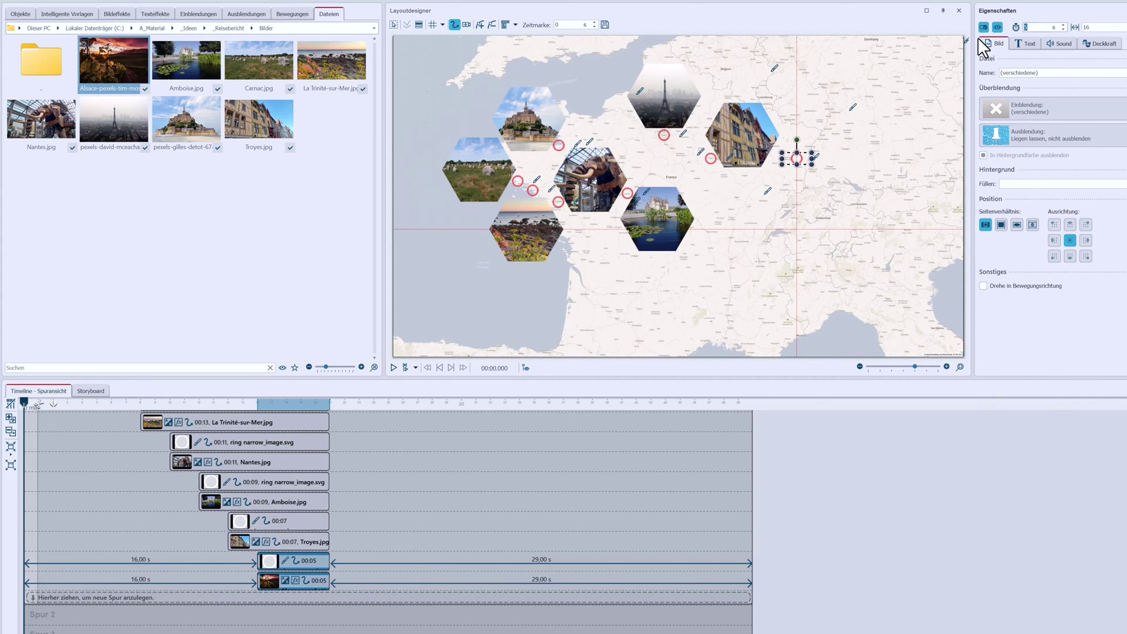
# Step: Confirm the 15 s display duration and lengthen every clip by 10 seconds
pyautogui.press('Return')
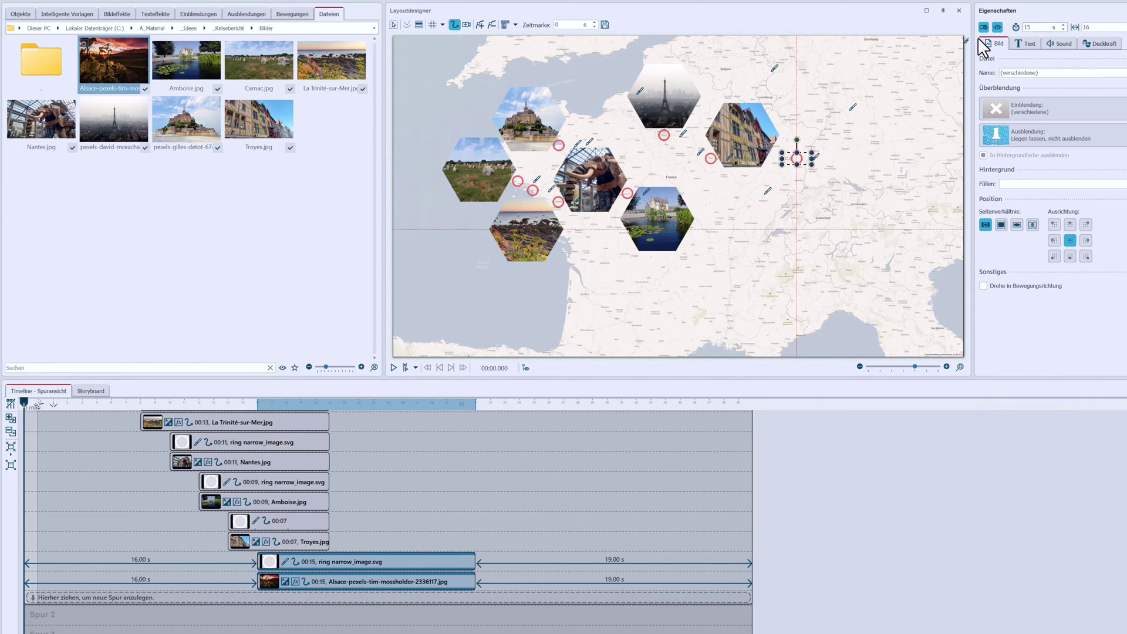
pyautogui.click(322, 538)
pyautogui.scroll(3, 331, 511)
pyautogui.hotkey('ctrl', 'a')
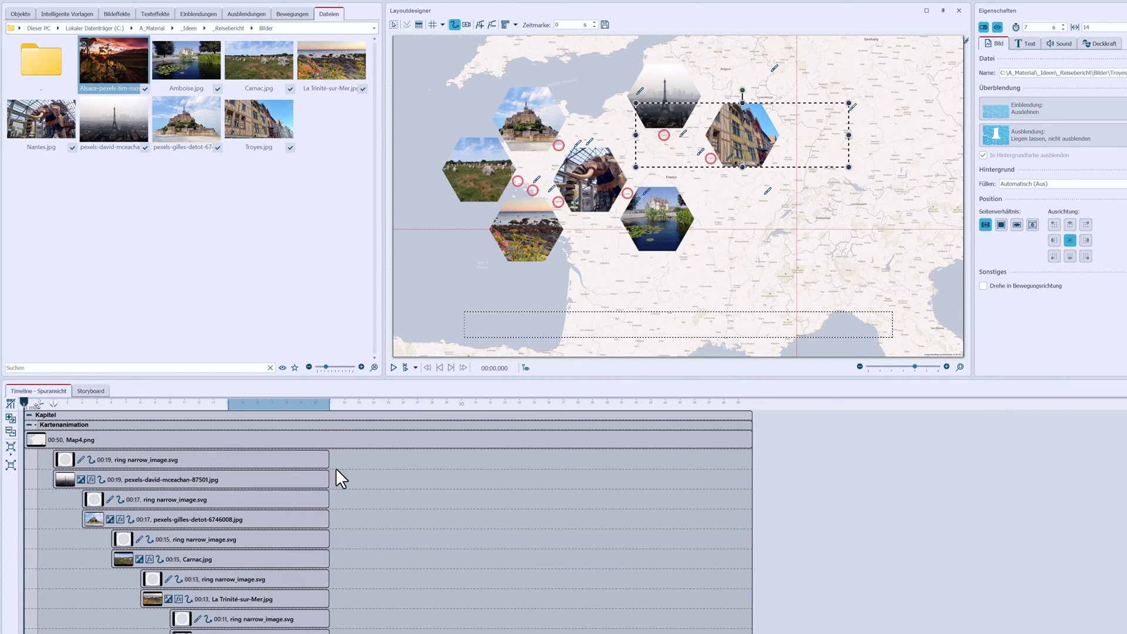
pyautogui.moveTo(330, 460); pyautogui.dragTo(474, 452)
# Step: Collapse the Kartenanimation chapter into one row and select it for grouping
pyautogui.click(485, 439)
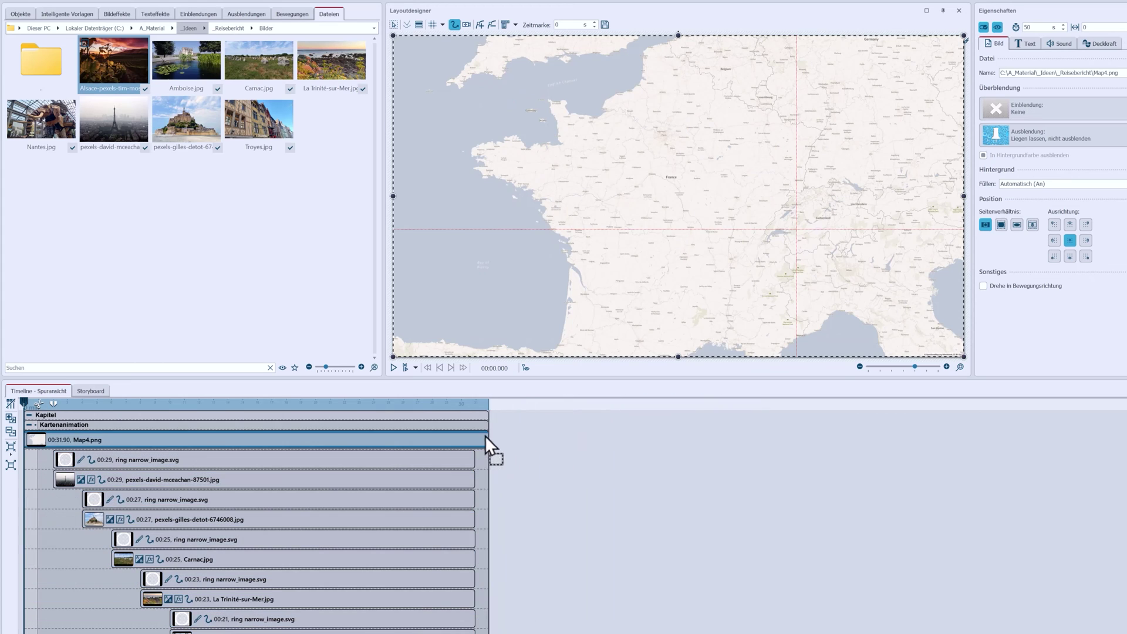
pyautogui.click(28, 424)
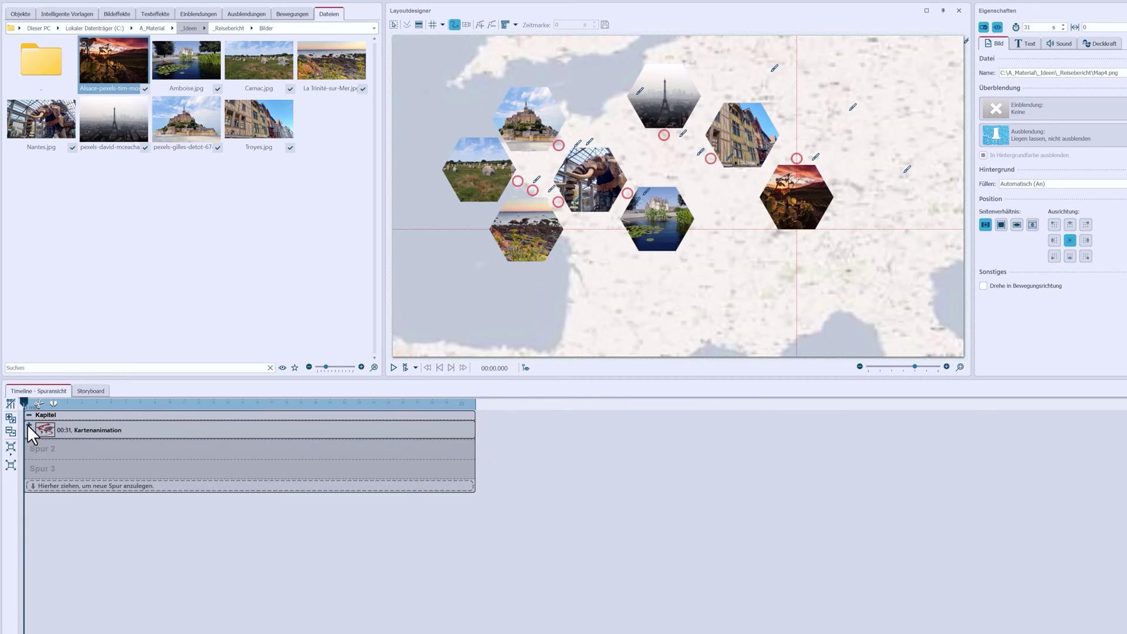
pyautogui.click(80, 428)
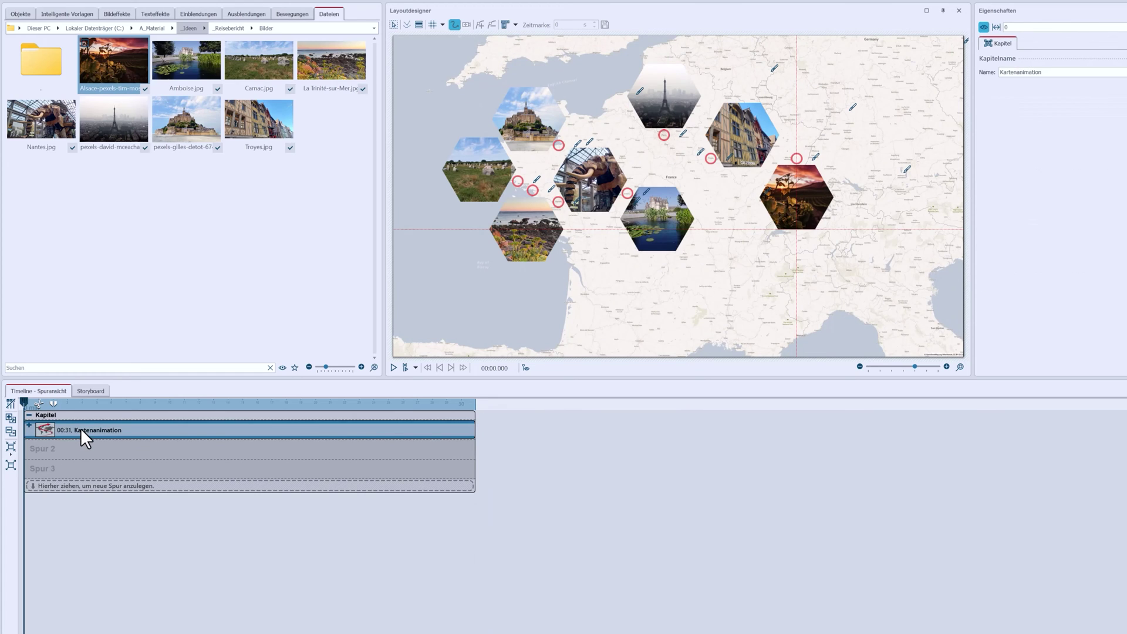
pyautogui.click(11, 447)
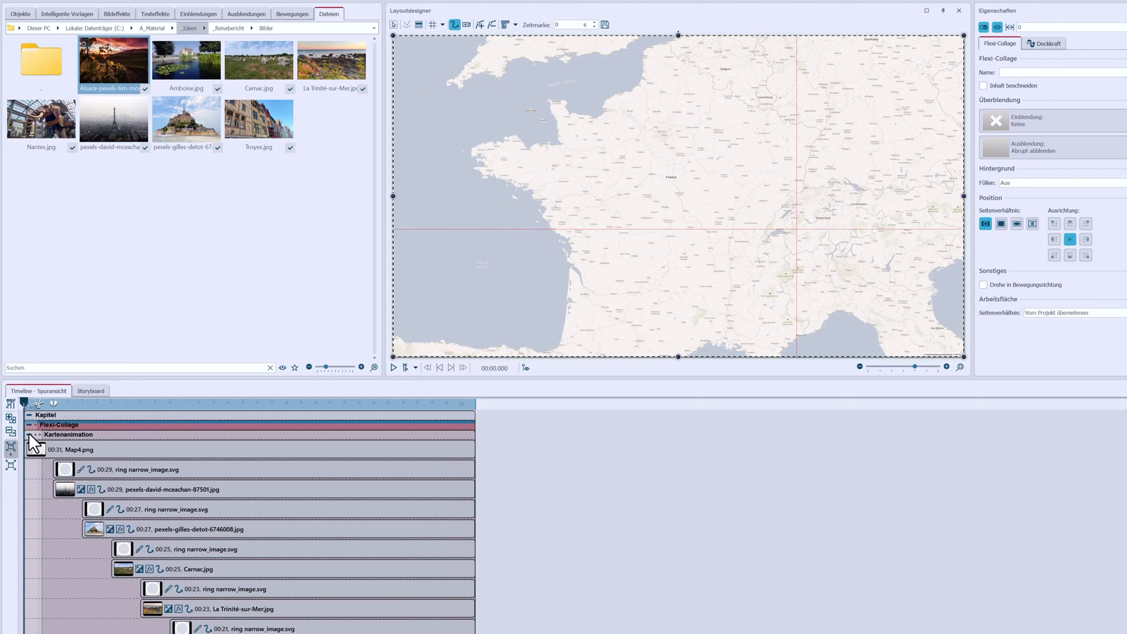
# Step: Wrap the Kartenanimation chapter in a Flexi-Collage and select the collage
pyautogui.click(29, 435)
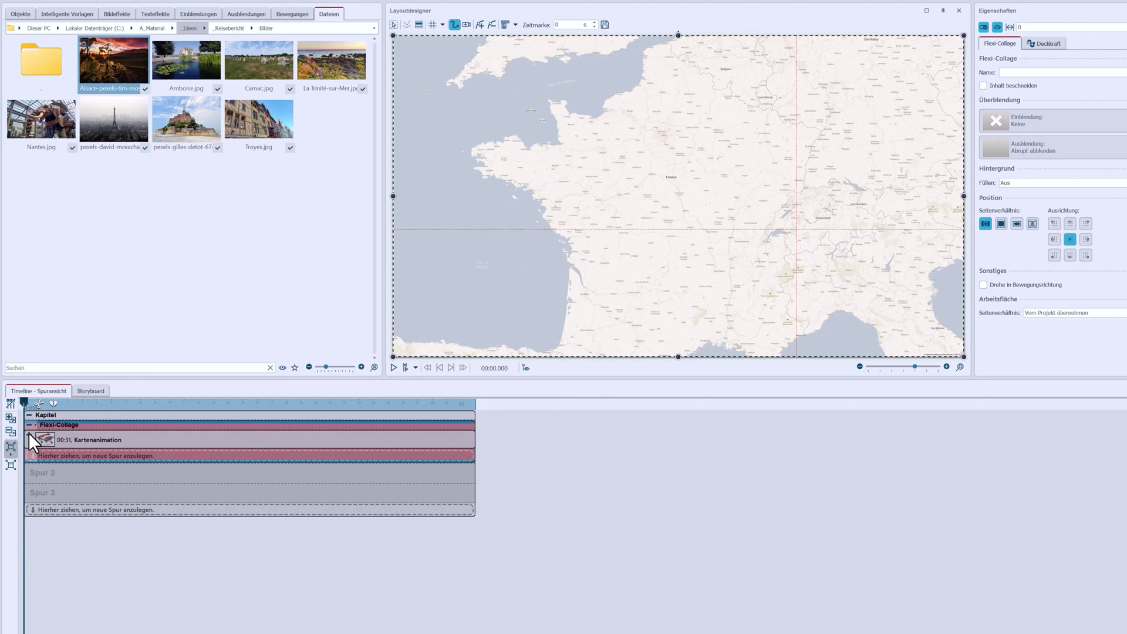
pyautogui.click(100, 439)
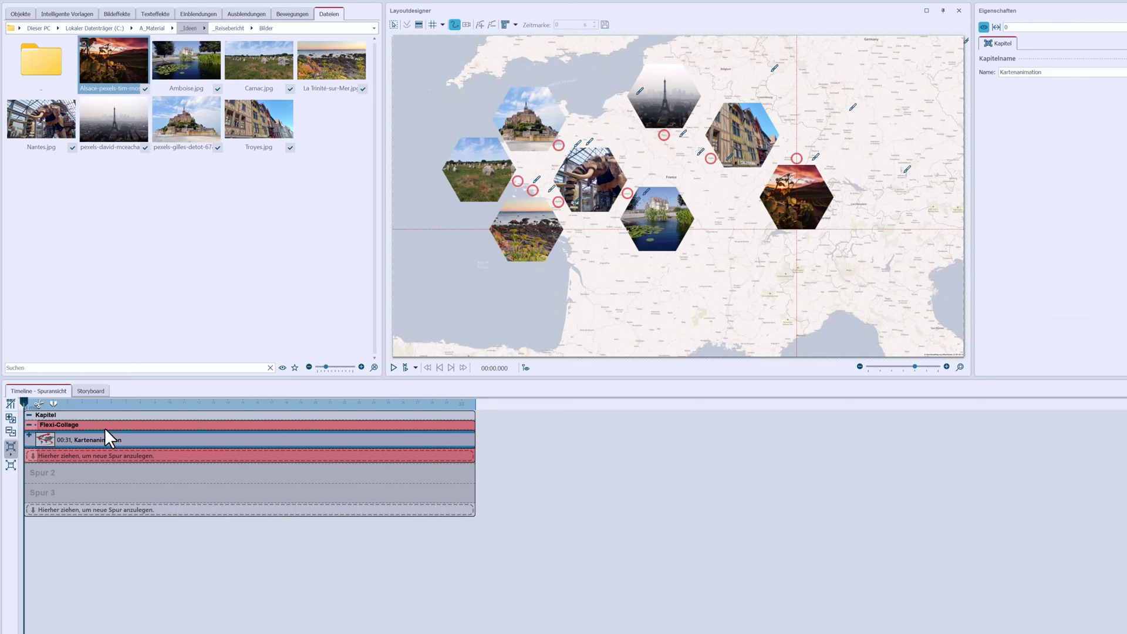
pyautogui.click(104, 428)
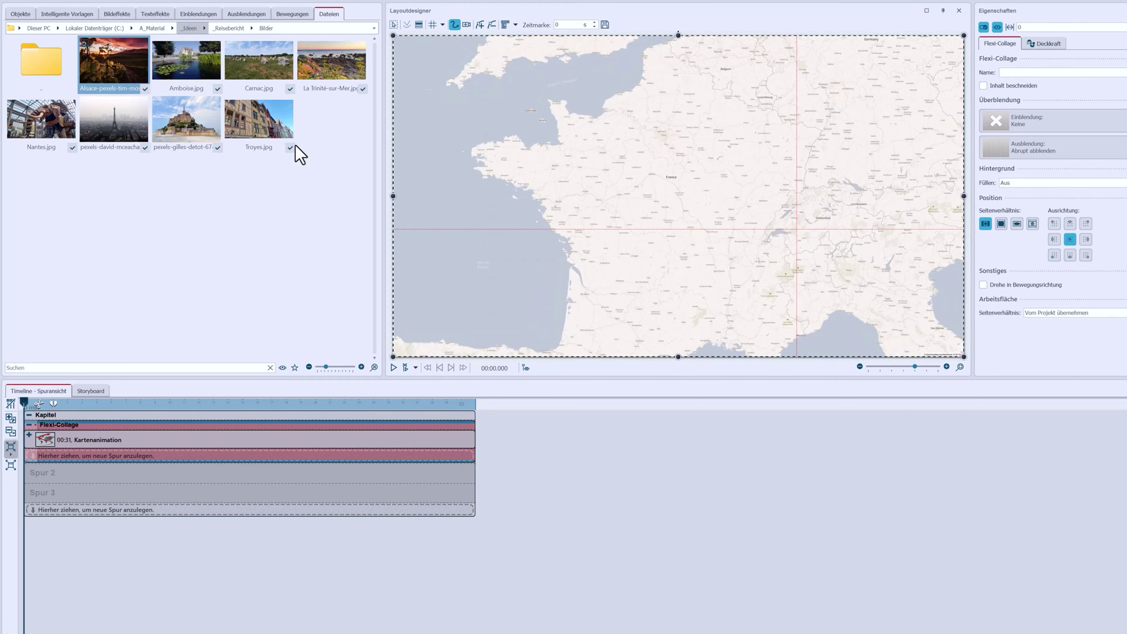
# Step: Shrink and shift the collage camera frame to zoom on northern France, then preview
pyautogui.click(467, 24)
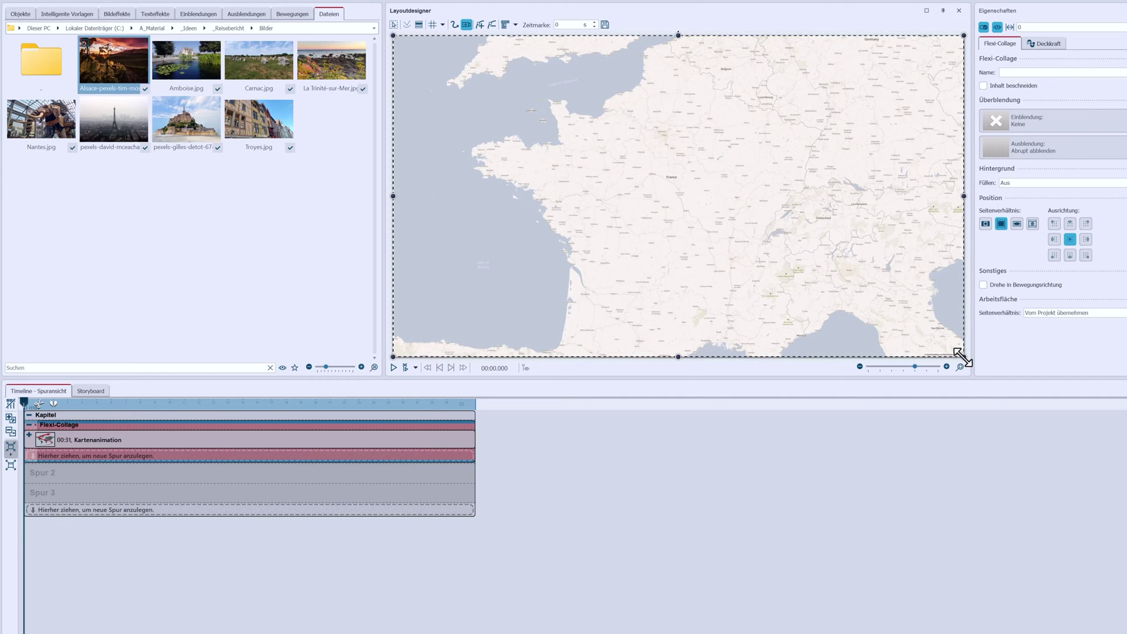
pyautogui.moveTo(959, 353); pyautogui.dragTo(757, 222)
pyautogui.moveTo(611, 216); pyautogui.dragTo(649, 236)
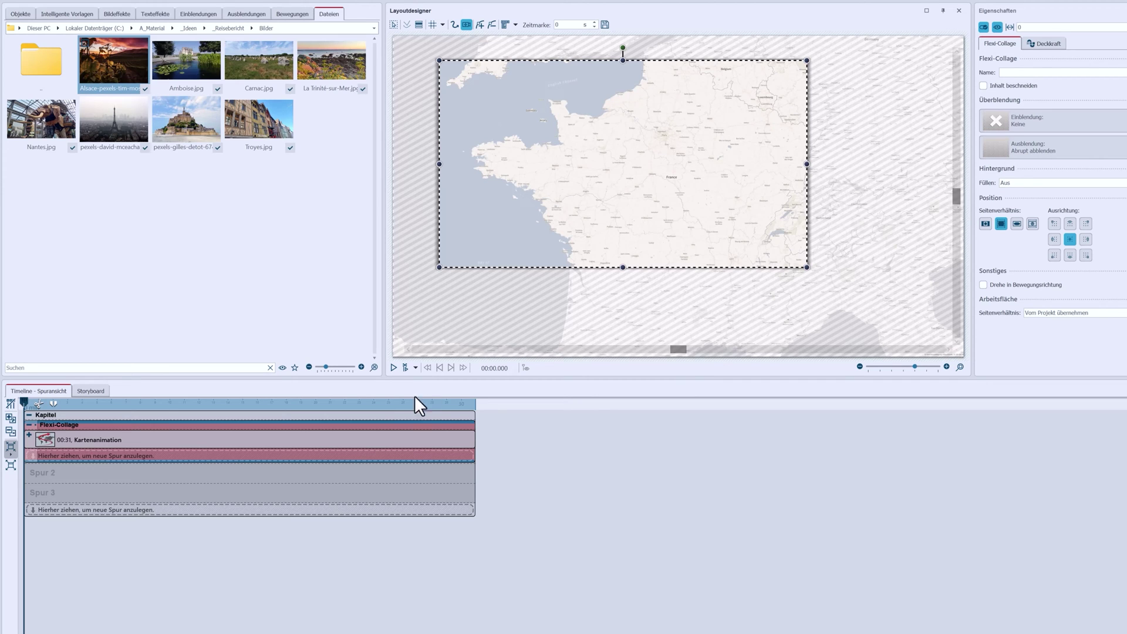
pyautogui.click(393, 368)
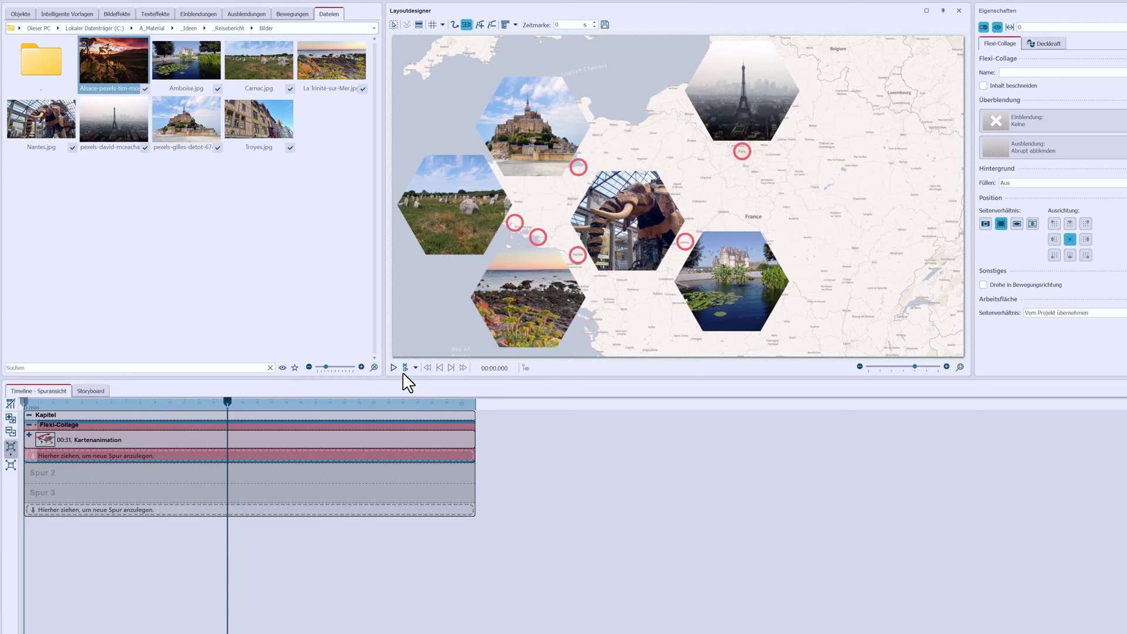
# Step: Add camera waypoints at 2 s and 14 s, shifting the frame over northern France
pyautogui.click(404, 370)
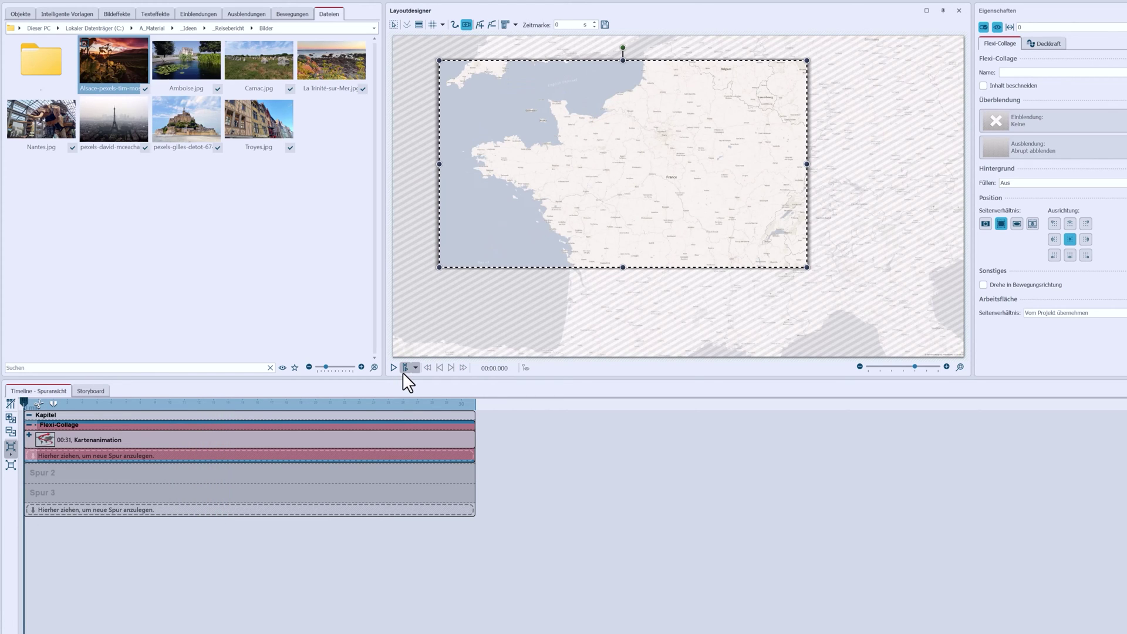
pyautogui.click(29, 435)
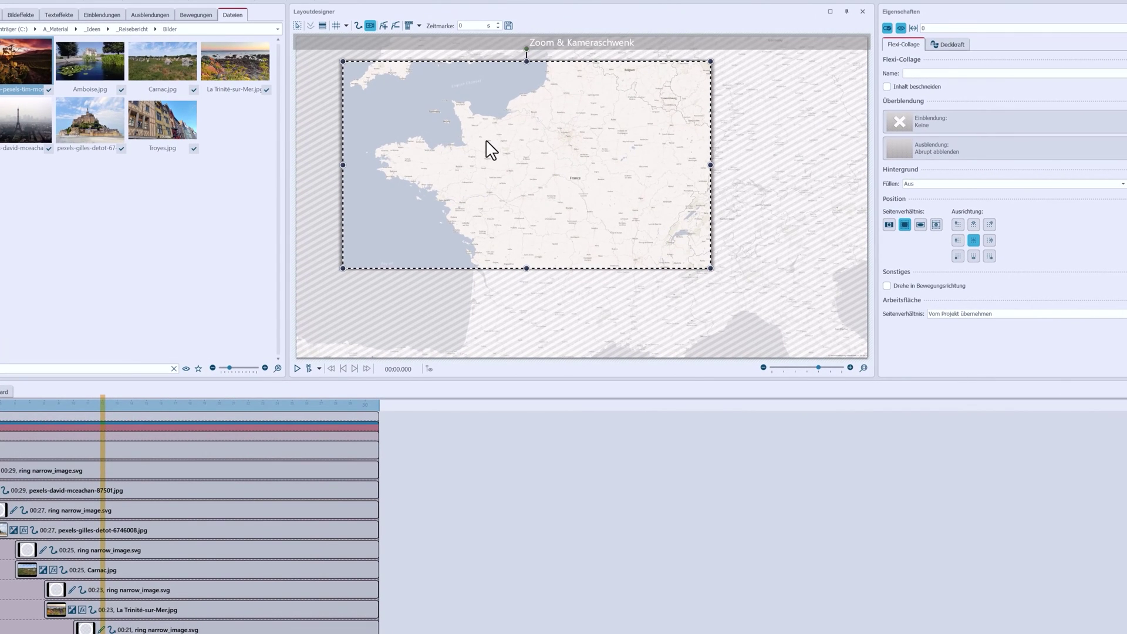
pyautogui.click(384, 25)
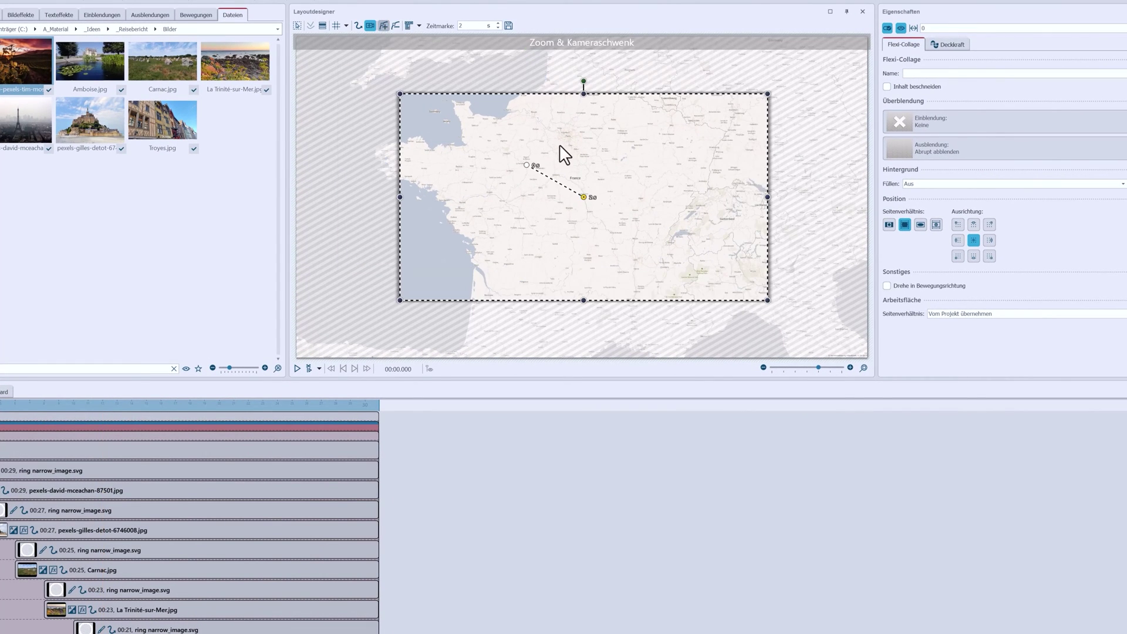
pyautogui.moveTo(630, 216); pyautogui.dragTo(573, 185)
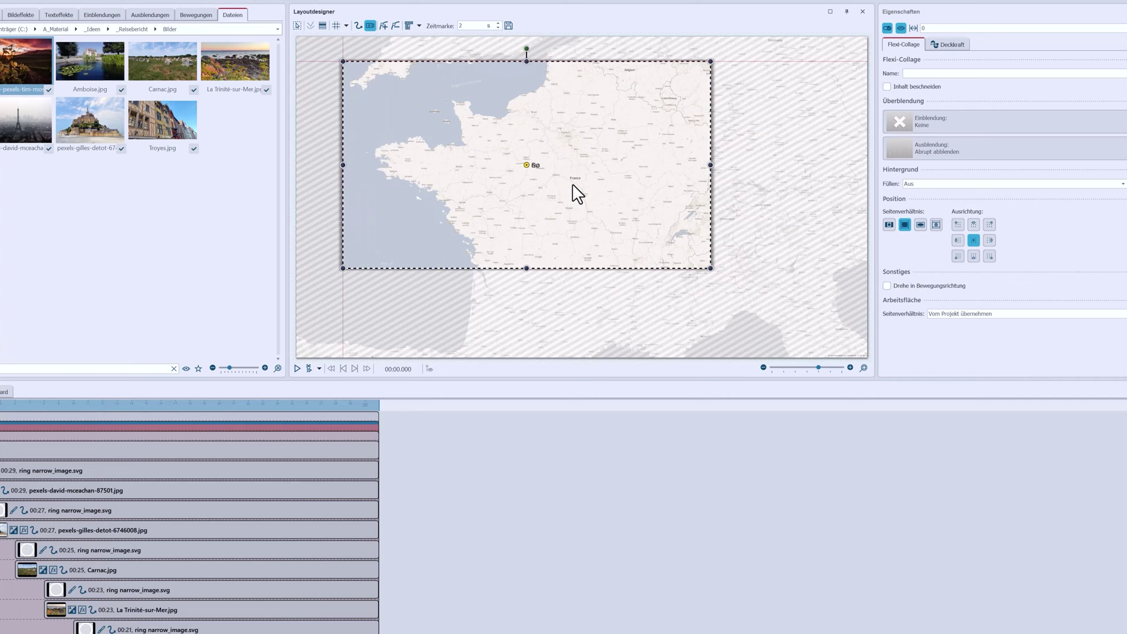
pyautogui.doubleClick(459, 26)
pyautogui.click(384, 25)
pyautogui.moveTo(528, 214); pyautogui.dragTo(582, 198)
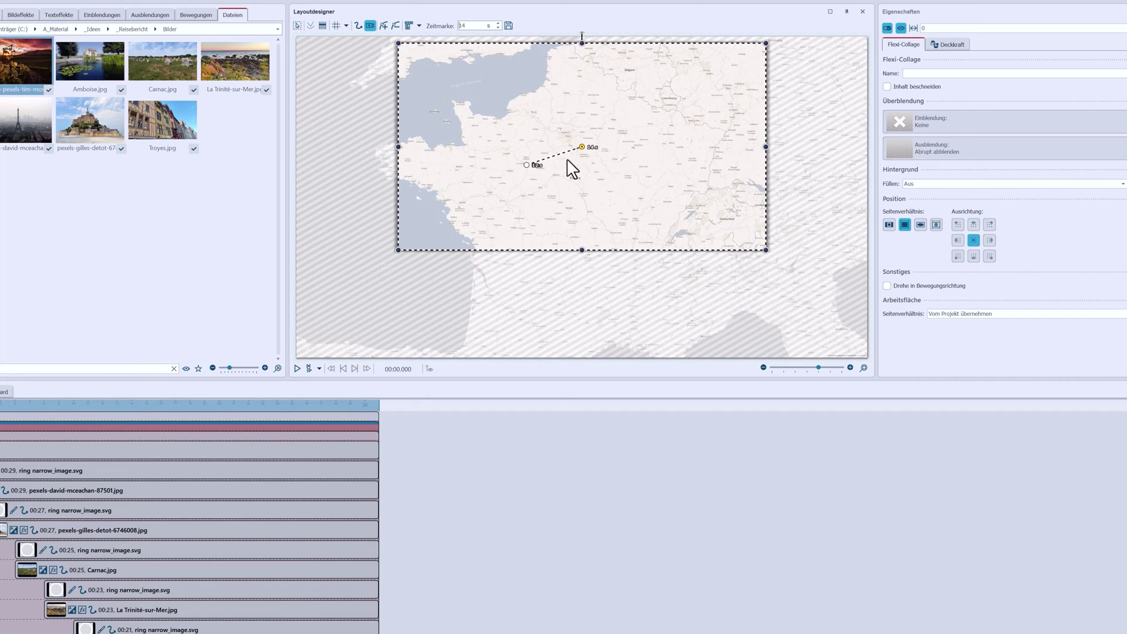
pyautogui.doubleClick(456, 26)
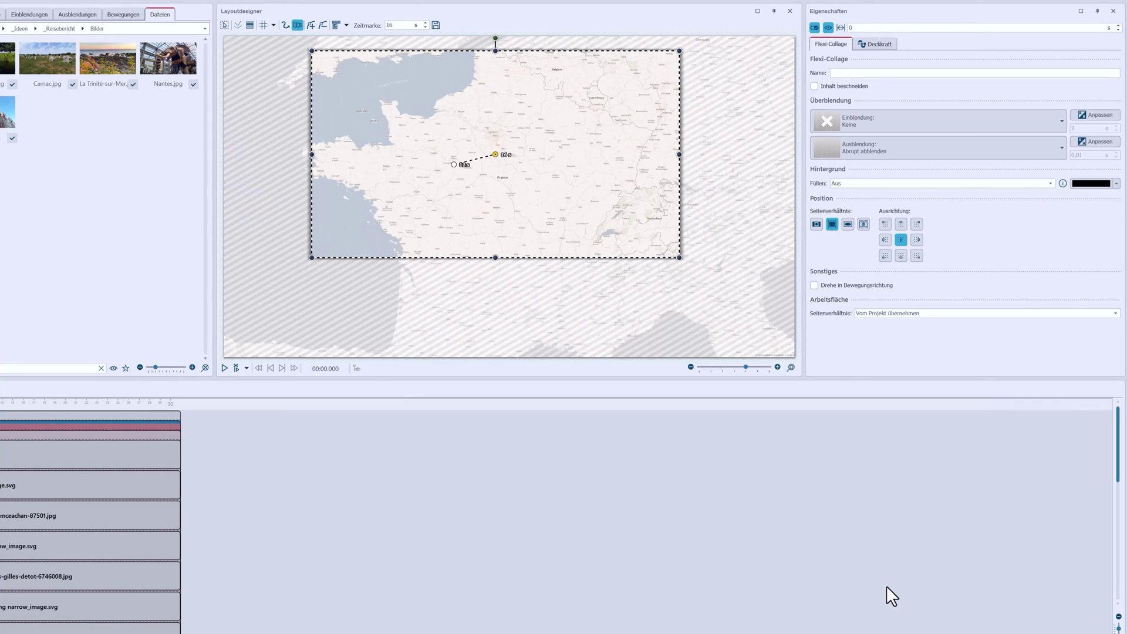
# Step: Wrap the Map4.png map clip in a LUT effect from the object library
pyautogui.click(45, 461)
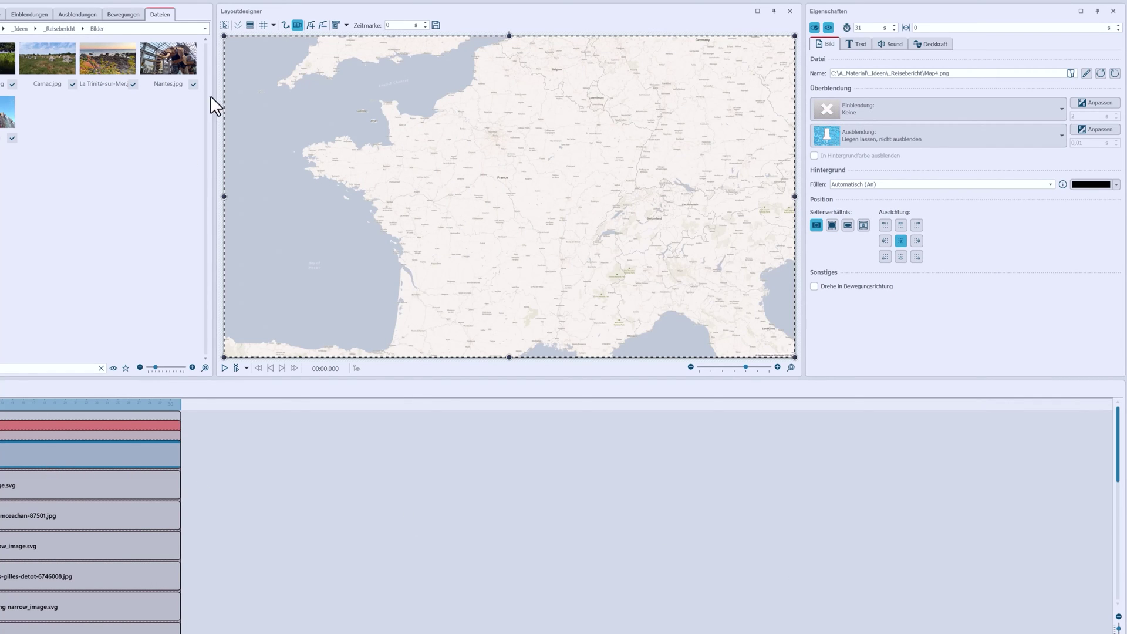
pyautogui.click(284, 24)
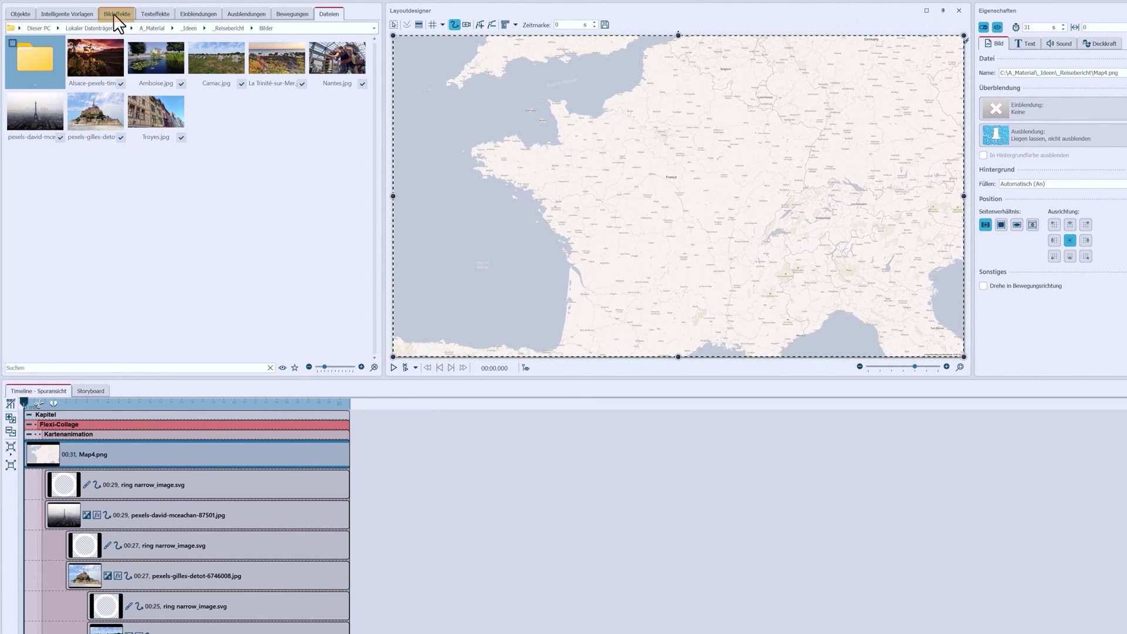
pyautogui.click(23, 14)
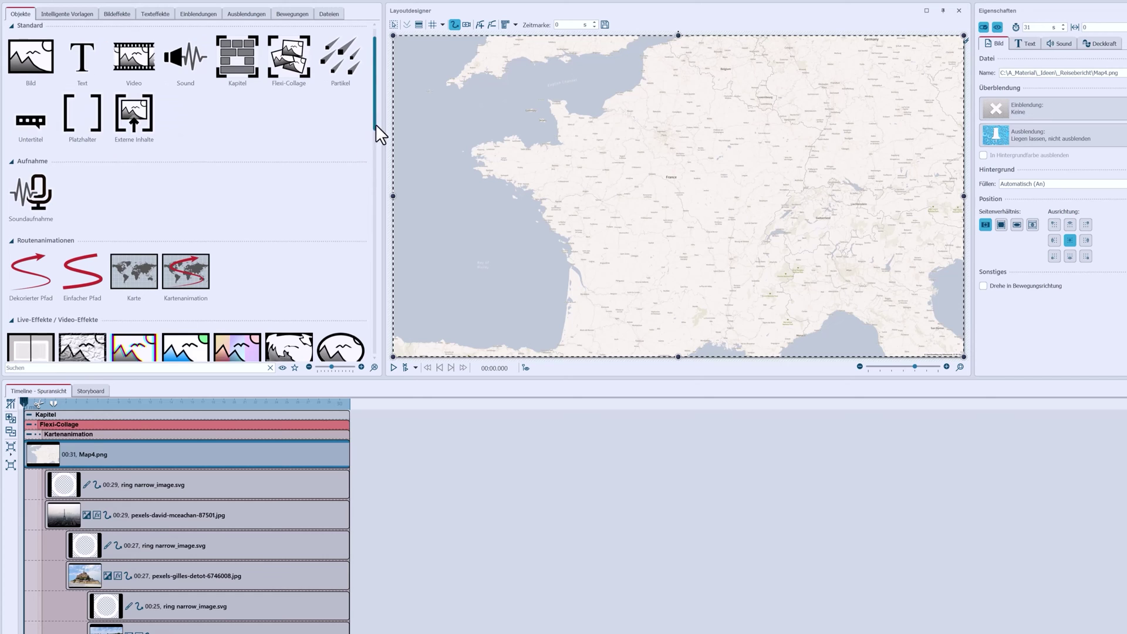
pyautogui.moveTo(375, 125); pyautogui.dragTo(376, 158)
pyautogui.moveTo(247, 191); pyautogui.dragTo(191, 455)
# Step: Set the LUT to the Dunkel gradation preset and collapse the LUT track
pyautogui.click(1102, 108)
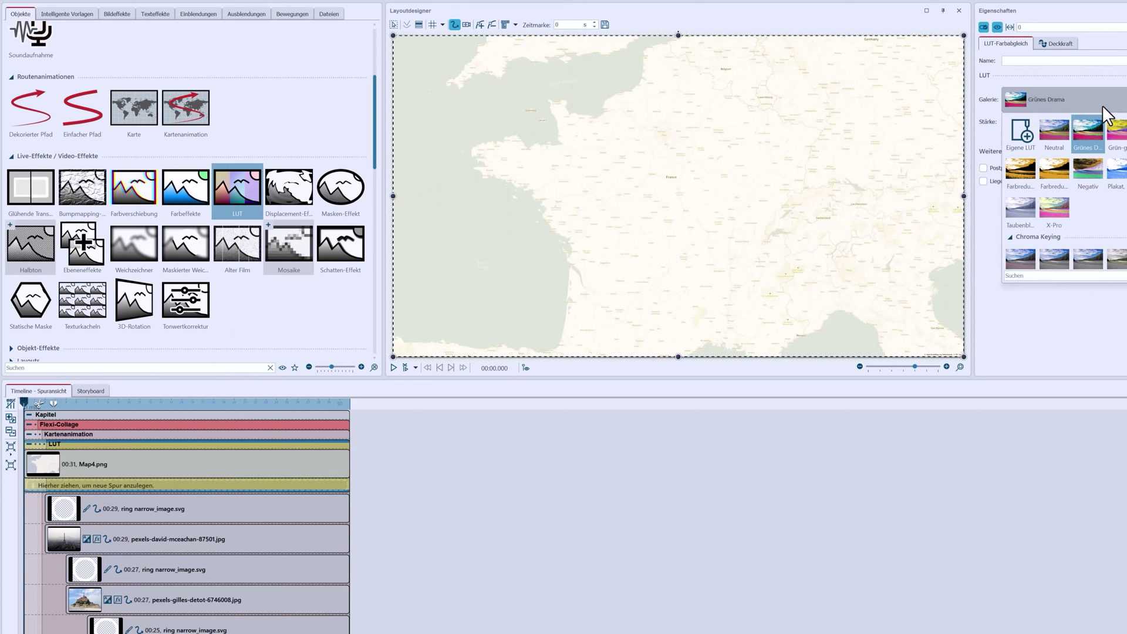
pyautogui.scroll(-6, 1043, 229)
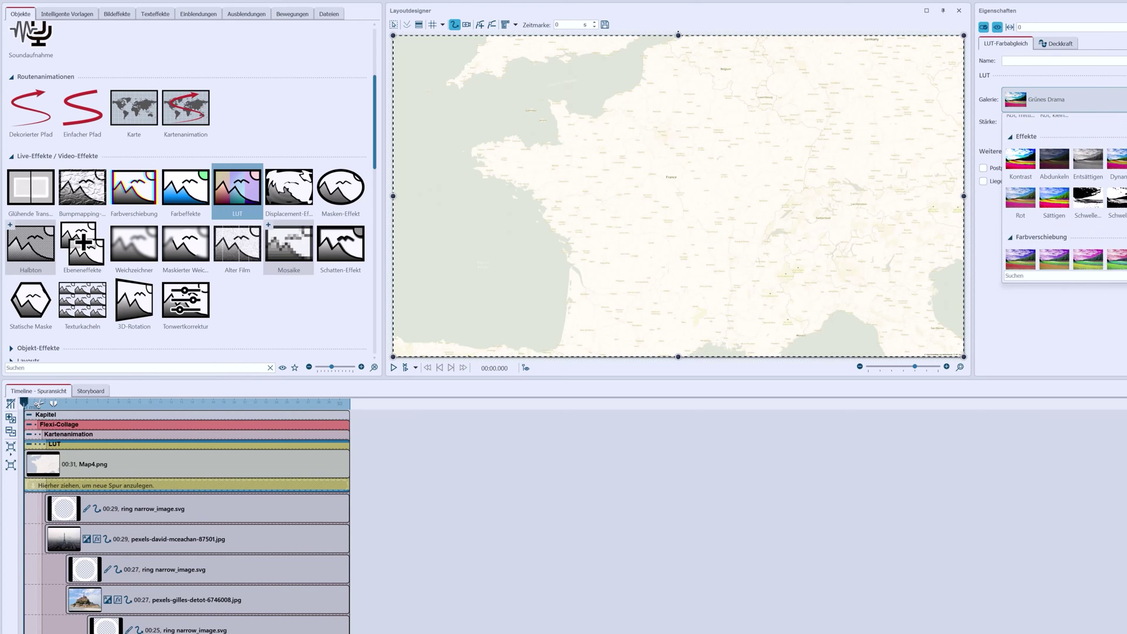
pyautogui.click(1021, 226)
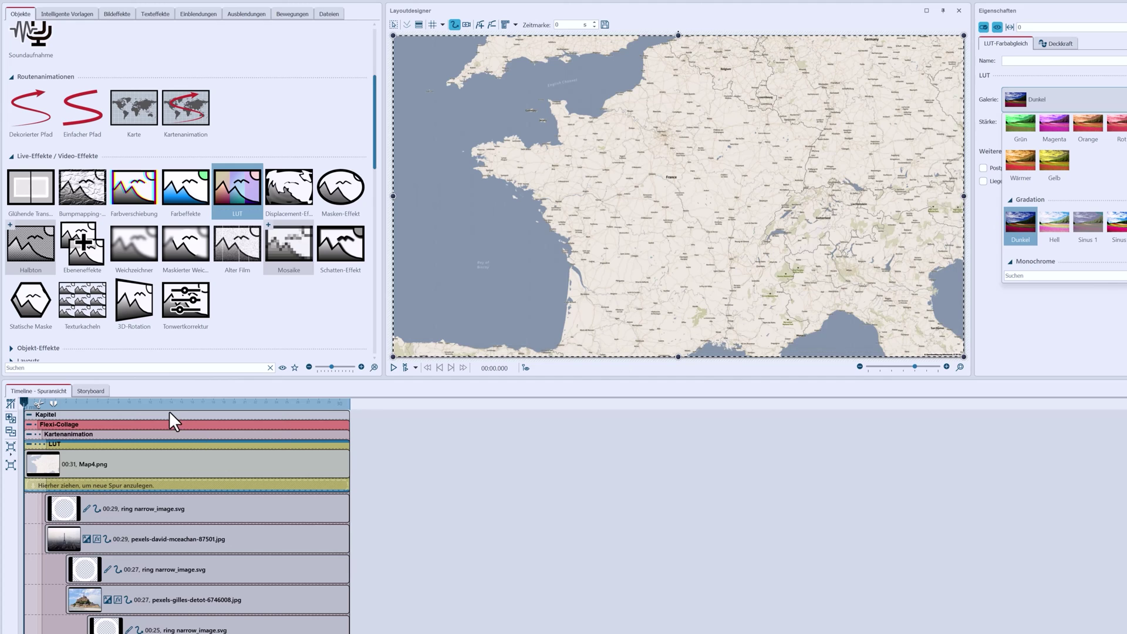
pyautogui.click(27, 443)
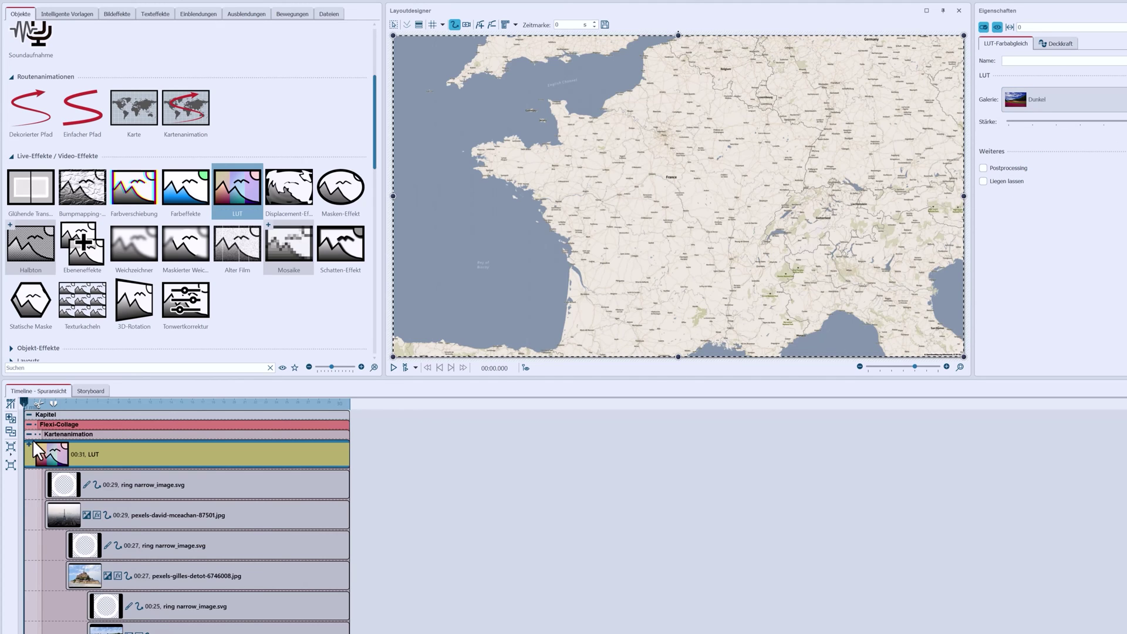
# Step: Collapse Kartenanimation and move it out of the Flexi-Collage
pyautogui.click(27, 433)
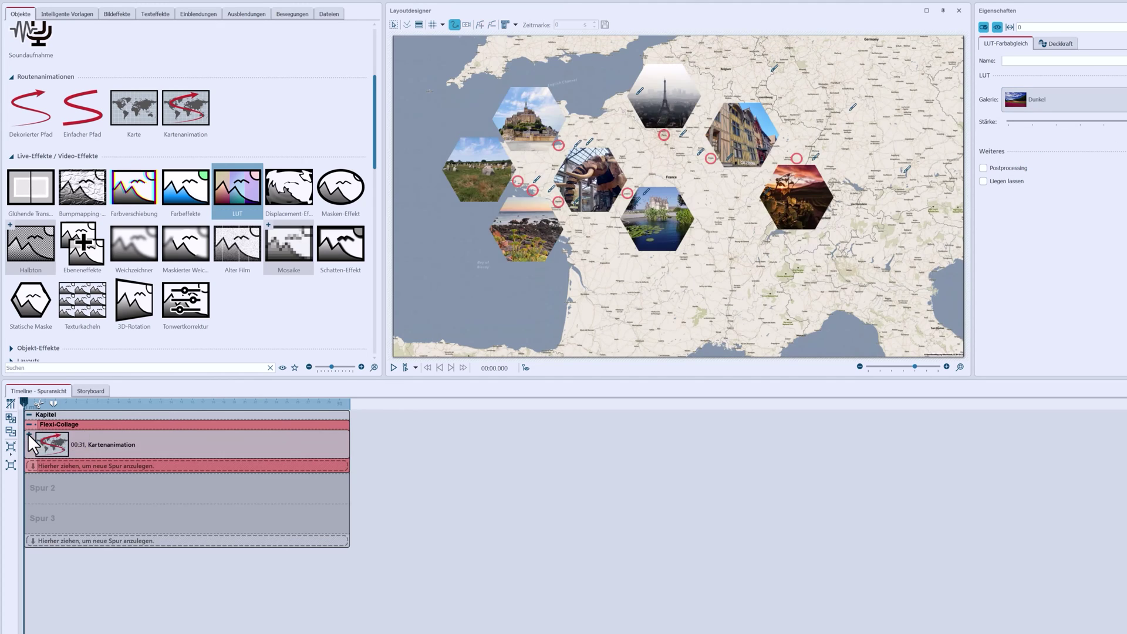
pyautogui.click(145, 441)
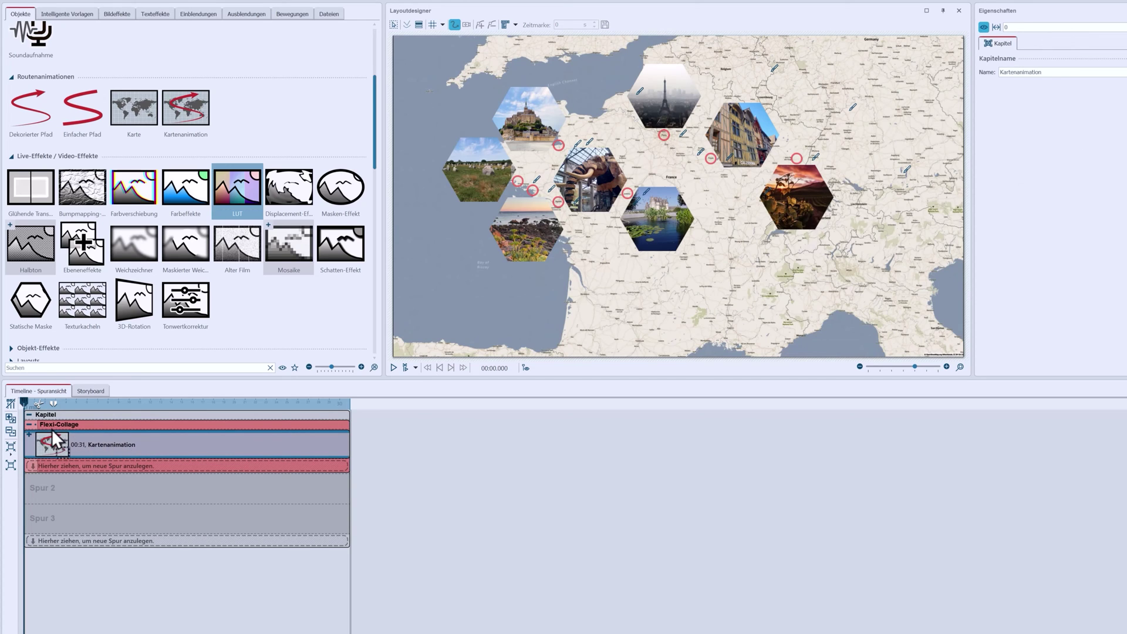
pyautogui.moveTo(140, 436); pyautogui.dragTo(141, 435)
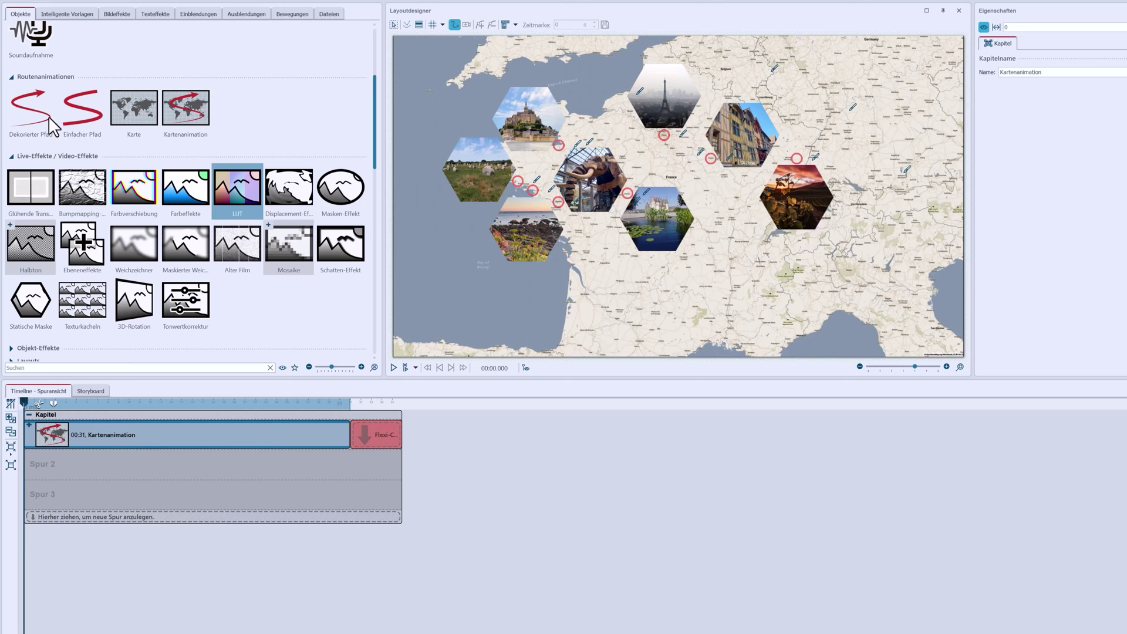
# Step: Add a 31-second Dekorierter Pfad route on the track below Kartenanimation
pyautogui.click(51, 140)
pyautogui.moveTo(51, 142)
pyautogui.mouseDown()
pyautogui.moveTo(91, 425)
pyautogui.moveTo(58, 456)
pyautogui.mouseUp()
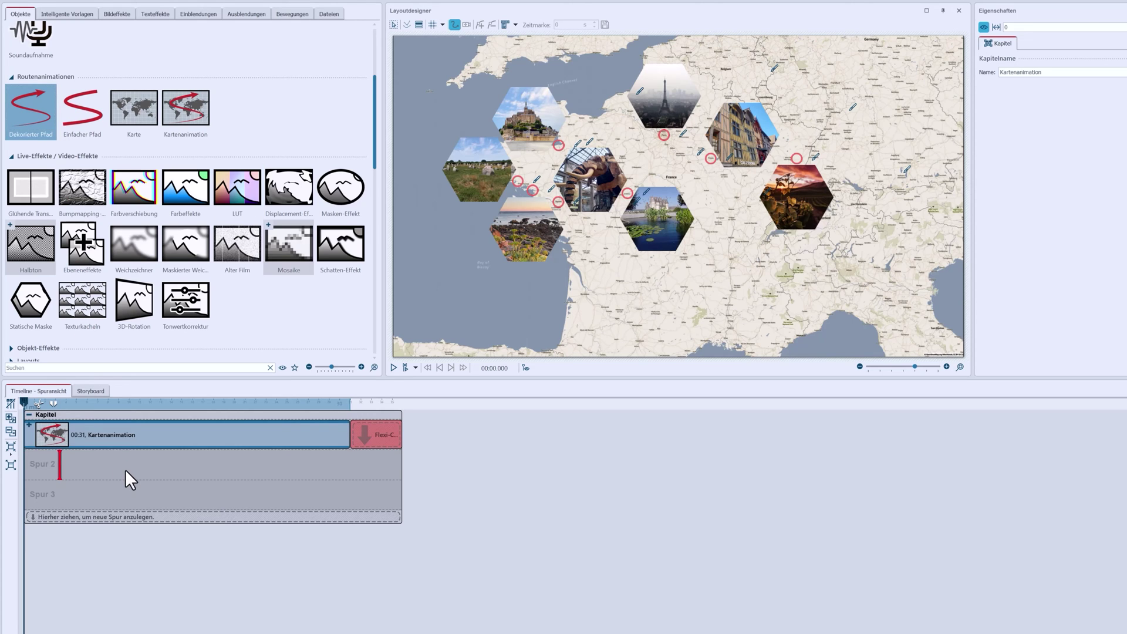
pyautogui.moveTo(125, 469)
pyautogui.mouseDown()
pyautogui.moveTo(69, 463)
pyautogui.moveTo(353, 463)
pyautogui.mouseUp()
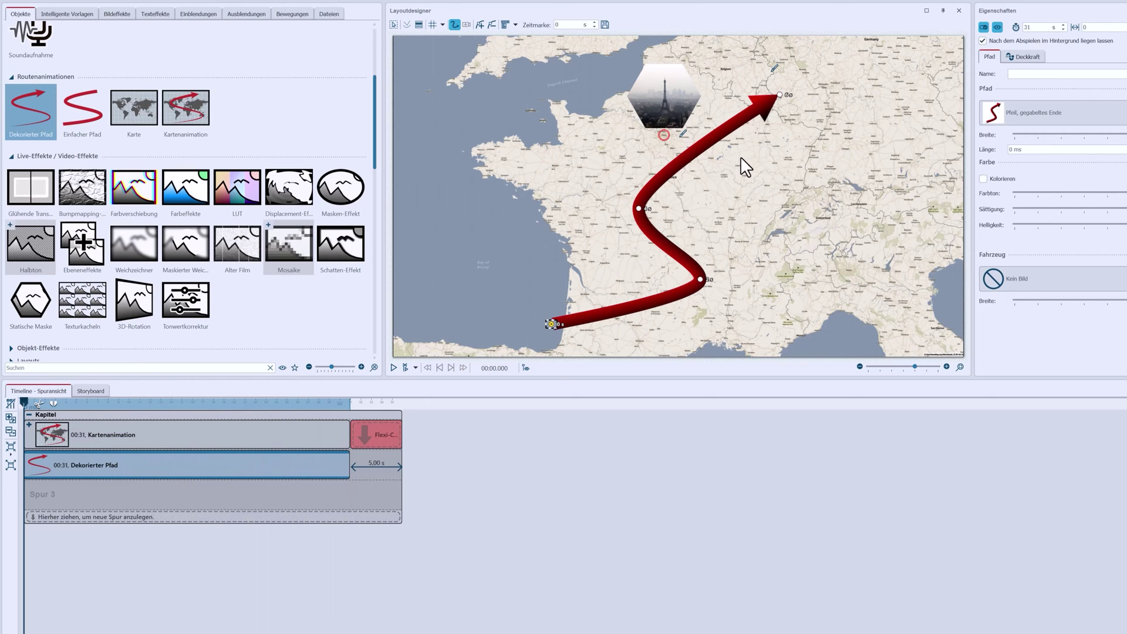
# Step: Style the route as Linie, gestrichelt, width 10, saturation -255, with no vehicle
pyautogui.click(780, 94)
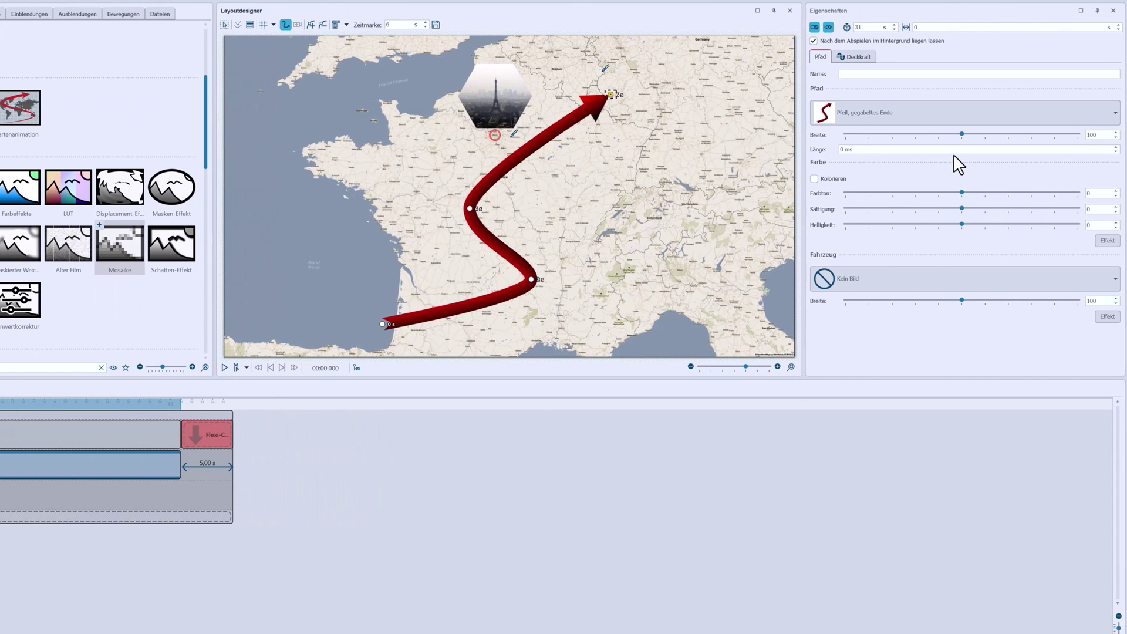
pyautogui.click(942, 119)
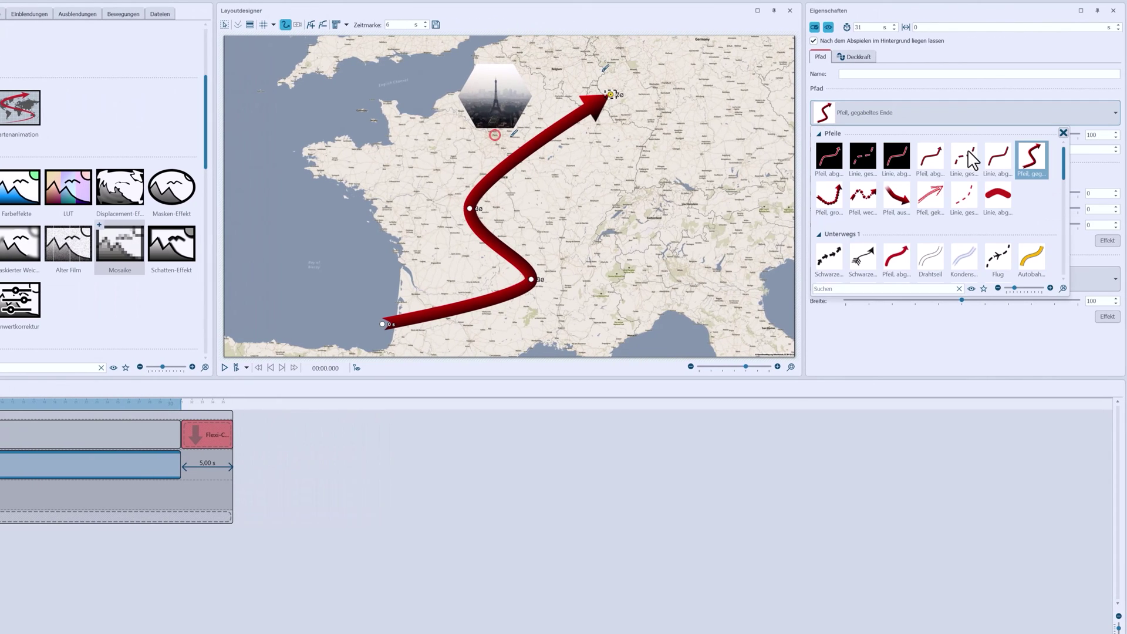
pyautogui.click(966, 199)
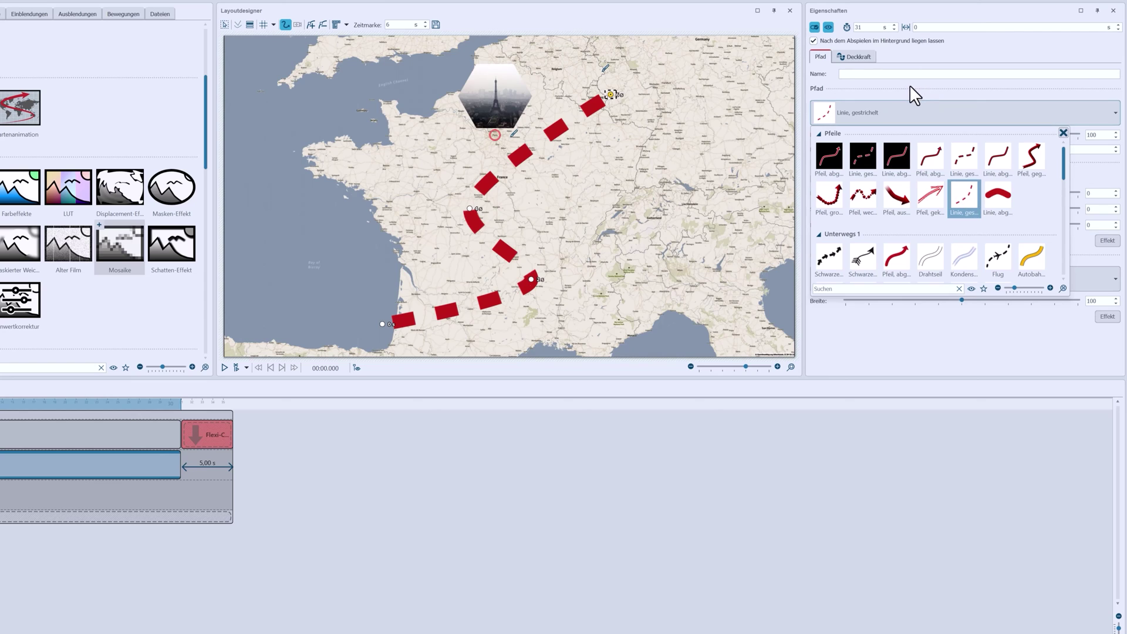
pyautogui.click(951, 112)
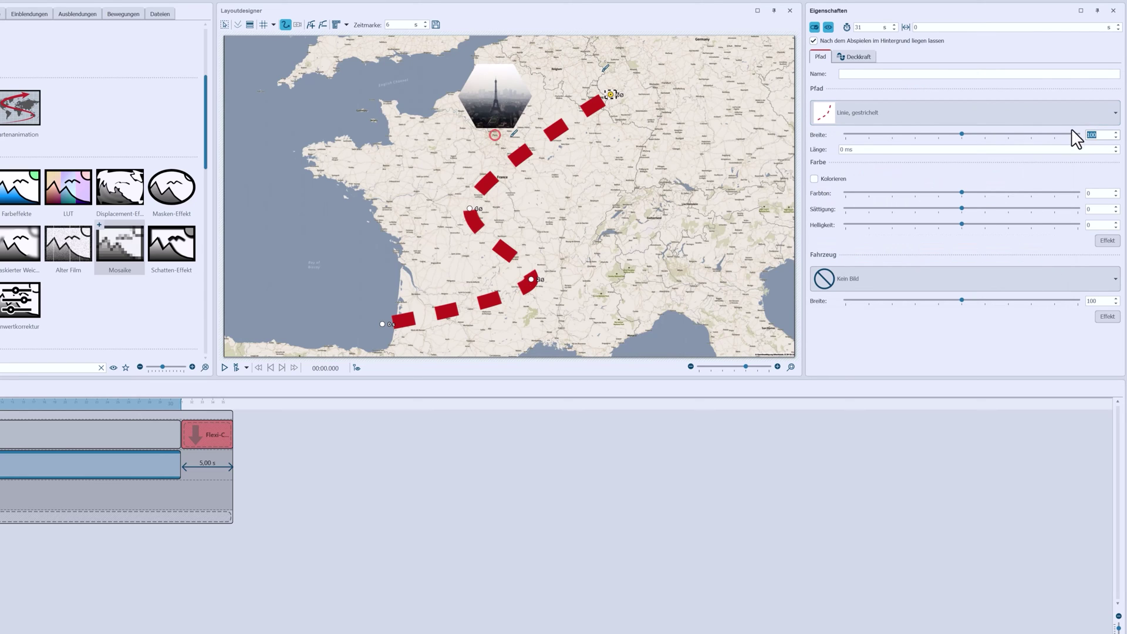
pyautogui.press('BackSpace')
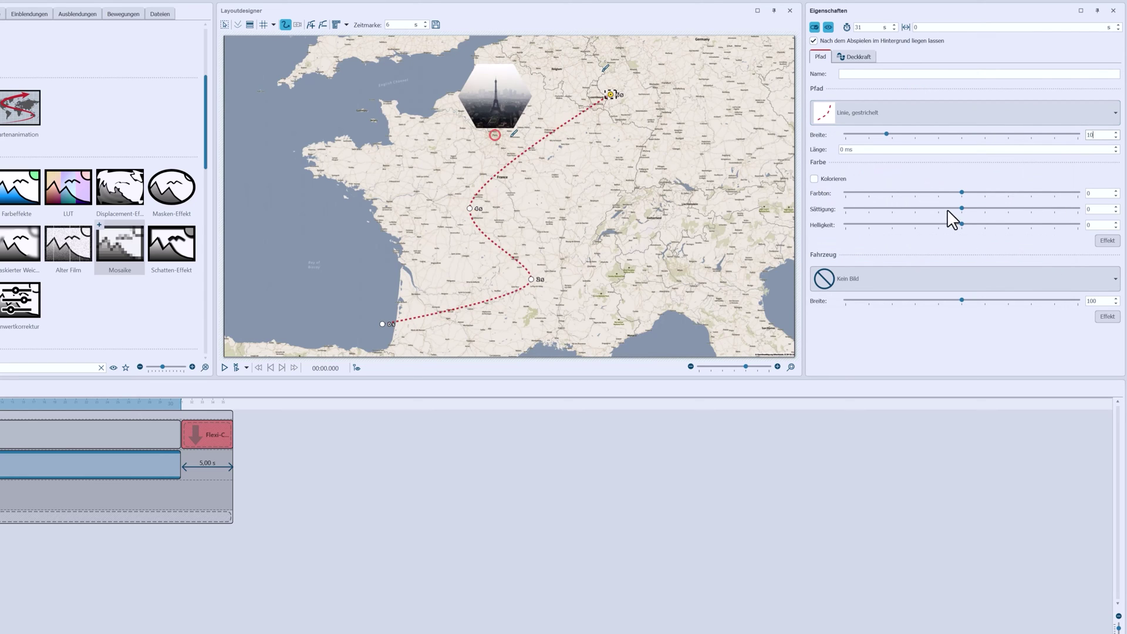
pyautogui.moveTo(963, 209); pyautogui.dragTo(848, 210)
pyautogui.click(888, 279)
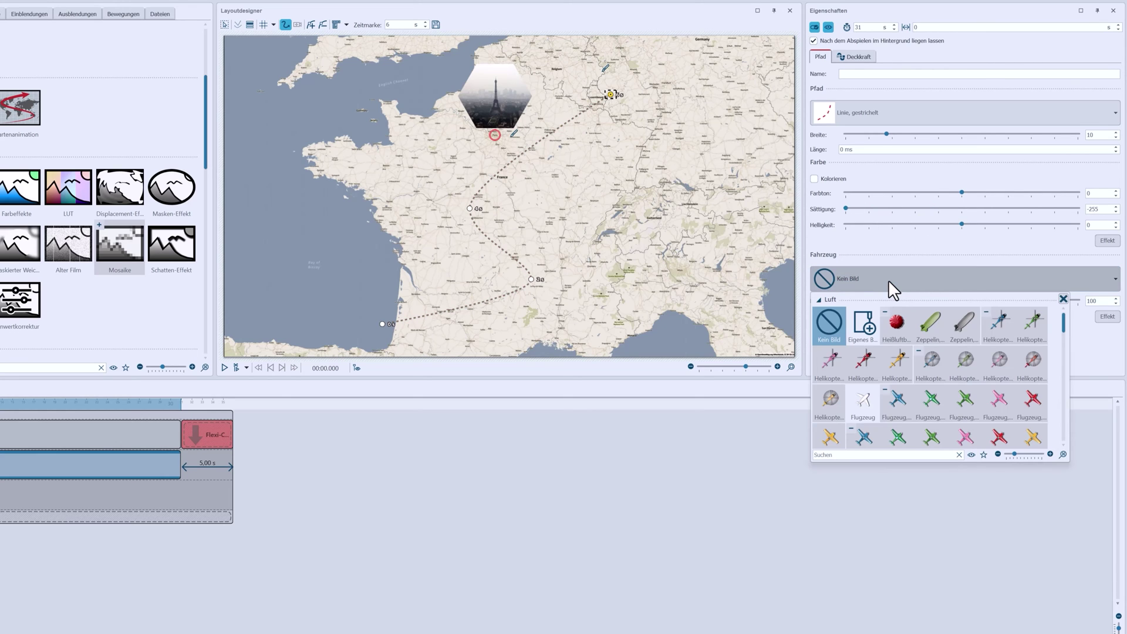
pyautogui.scroll(-5, 936, 410)
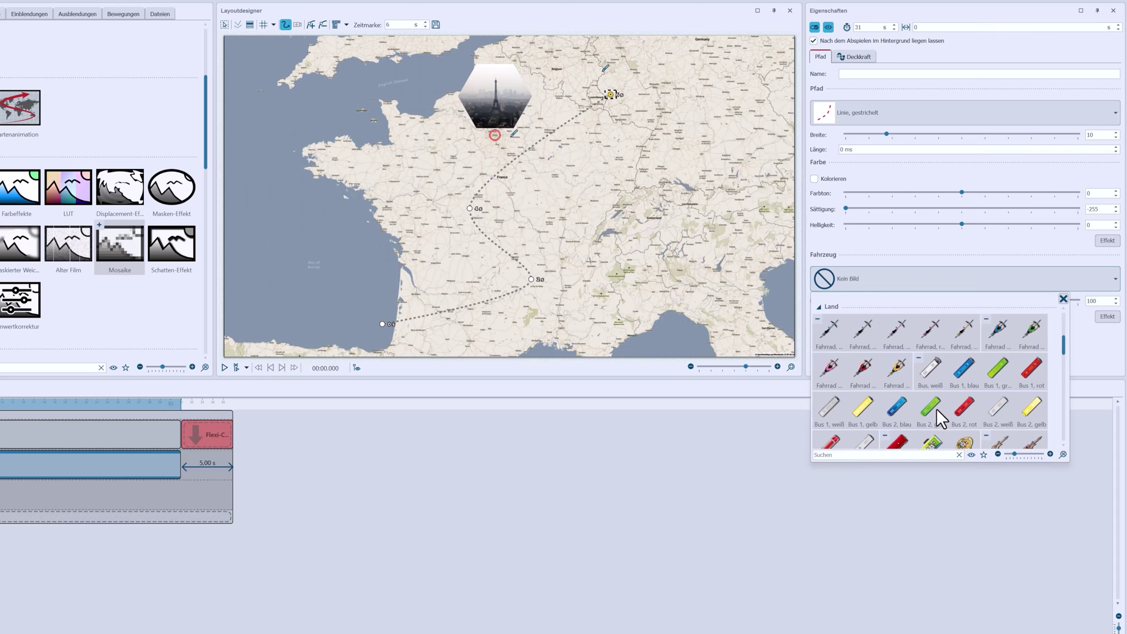
pyautogui.click(892, 284)
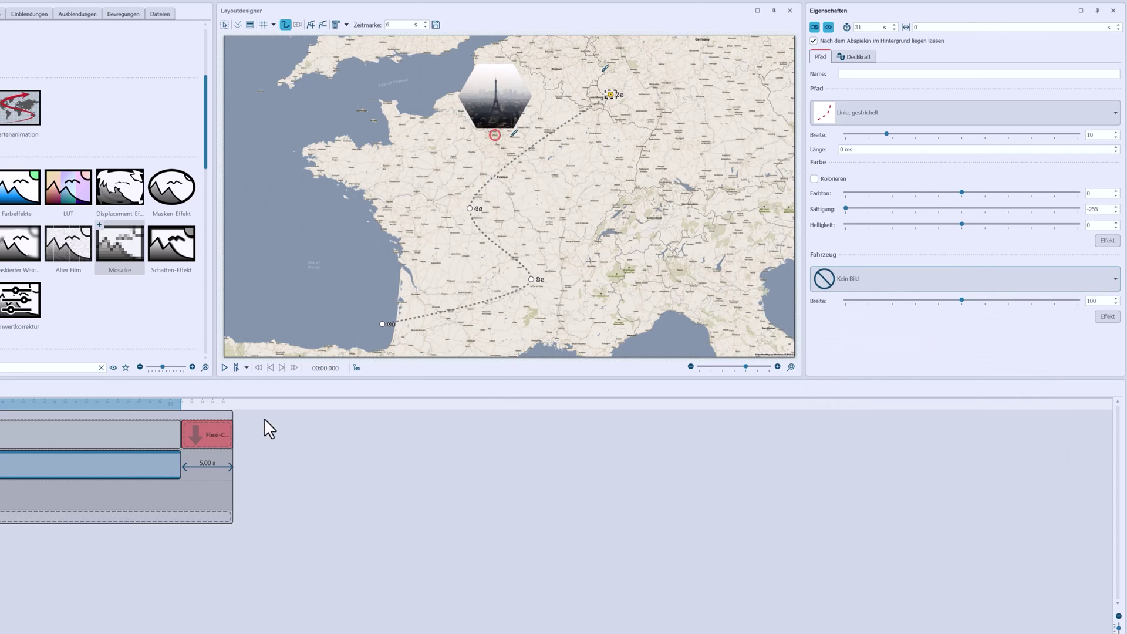
# Step: Select the Dekorierter Pfad clip and show the photo hexagons while editing it
pyautogui.click(83, 439)
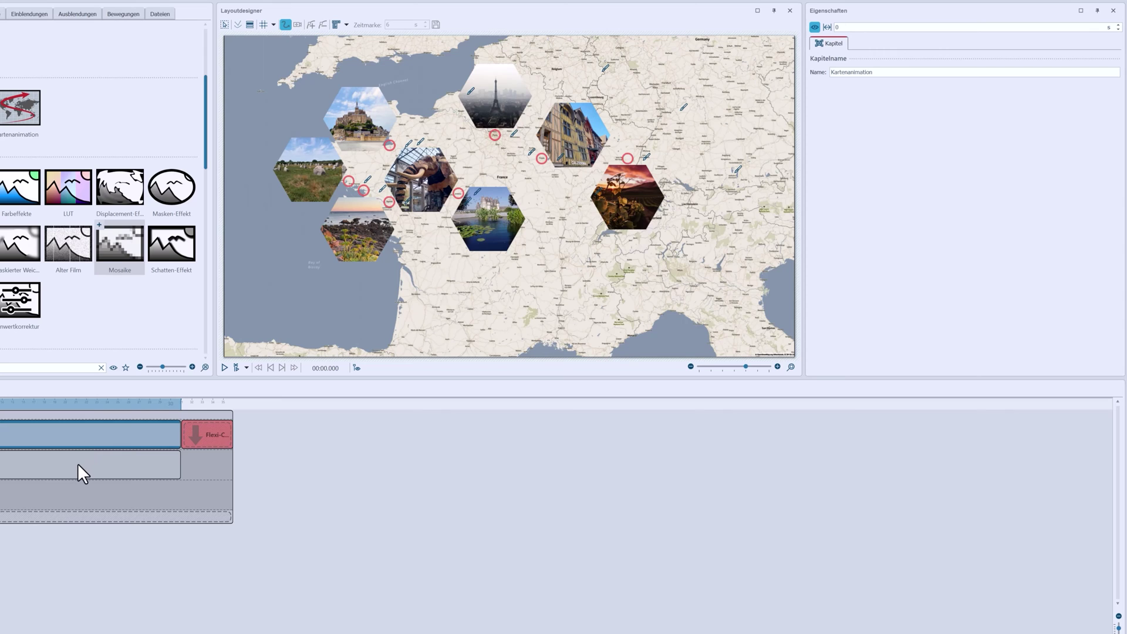
pyautogui.click(78, 465)
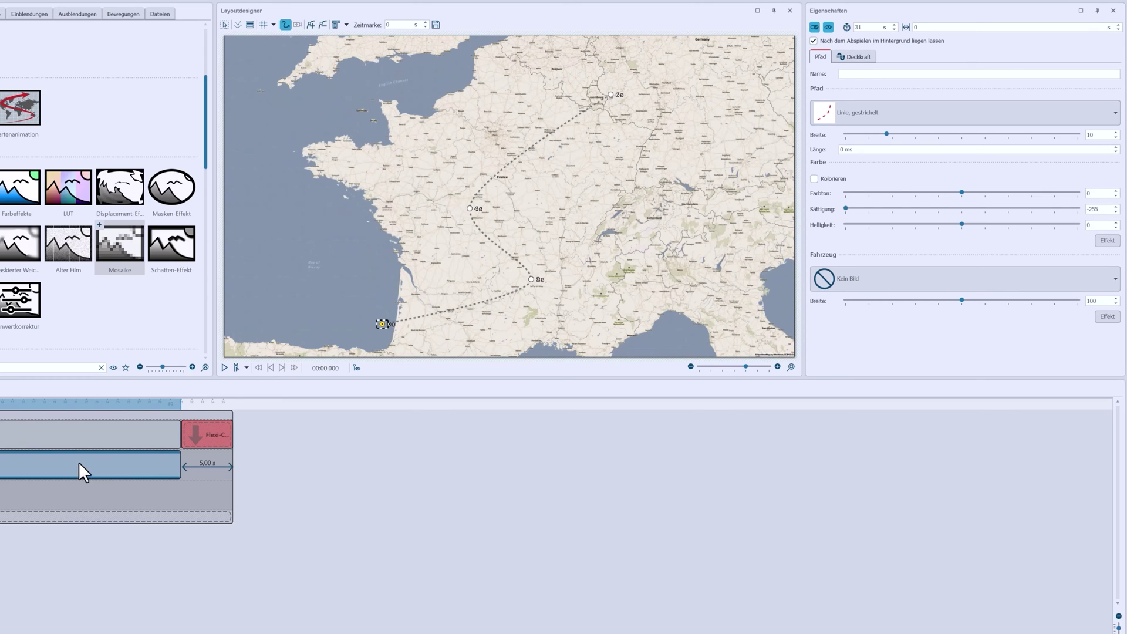
pyautogui.click(357, 368)
pyautogui.click(164, 403)
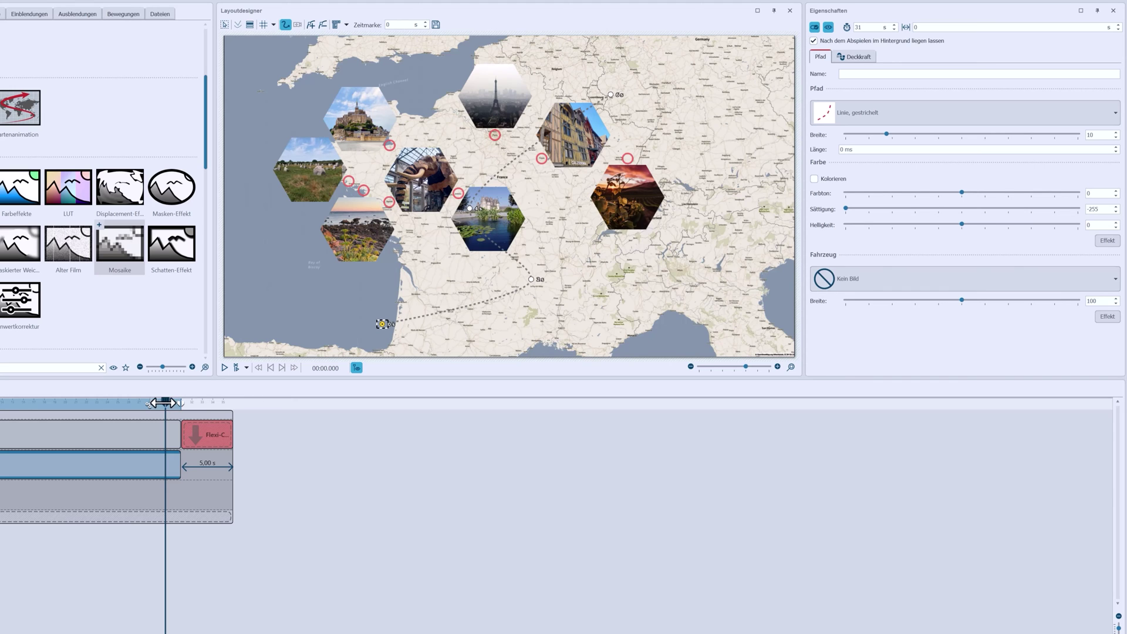
# Step: Move the route's start, 2, 4, 6, 8 and 12 s points onto the ring markers, adding a waypoint
pyautogui.moveTo(386, 323); pyautogui.dragTo(608, 52)
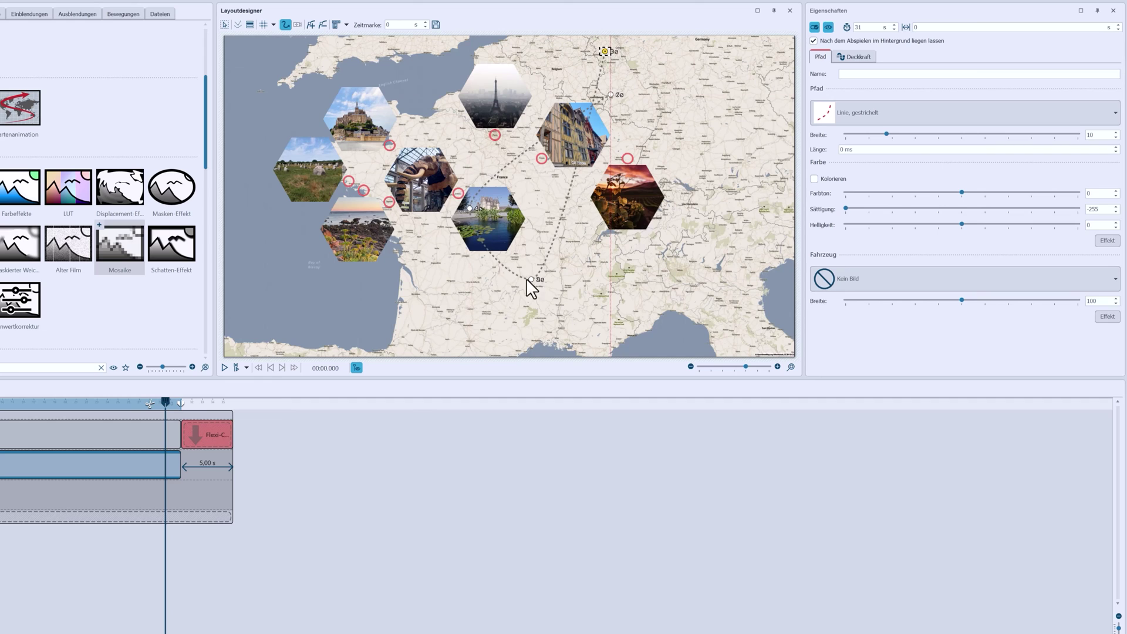
pyautogui.moveTo(531, 280); pyautogui.dragTo(494, 135)
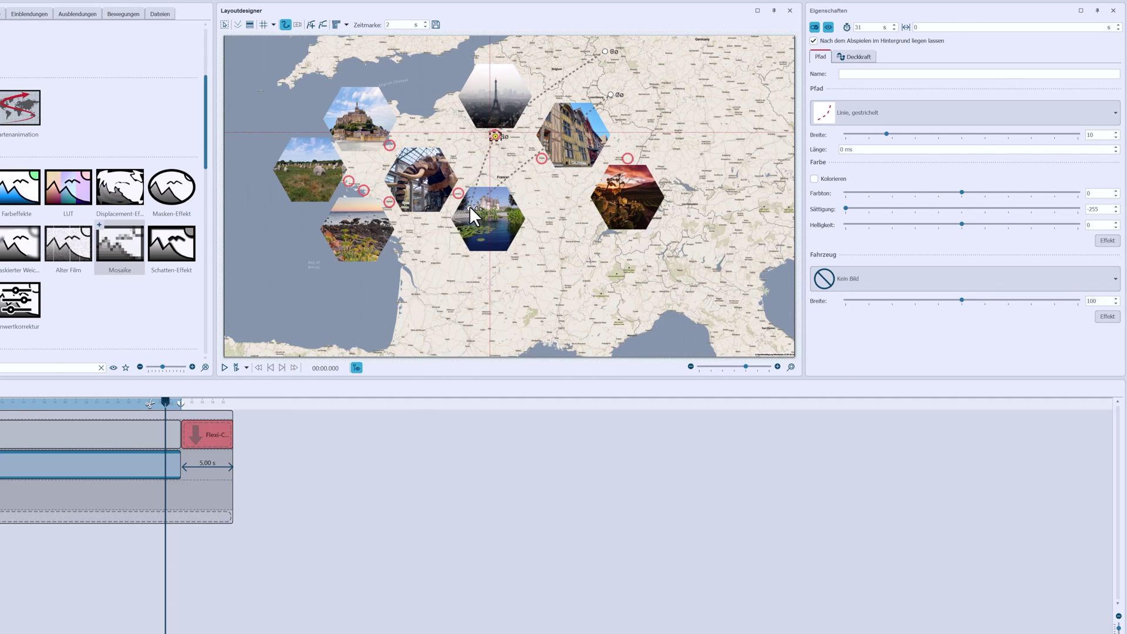
pyautogui.moveTo(470, 206); pyautogui.dragTo(389, 144)
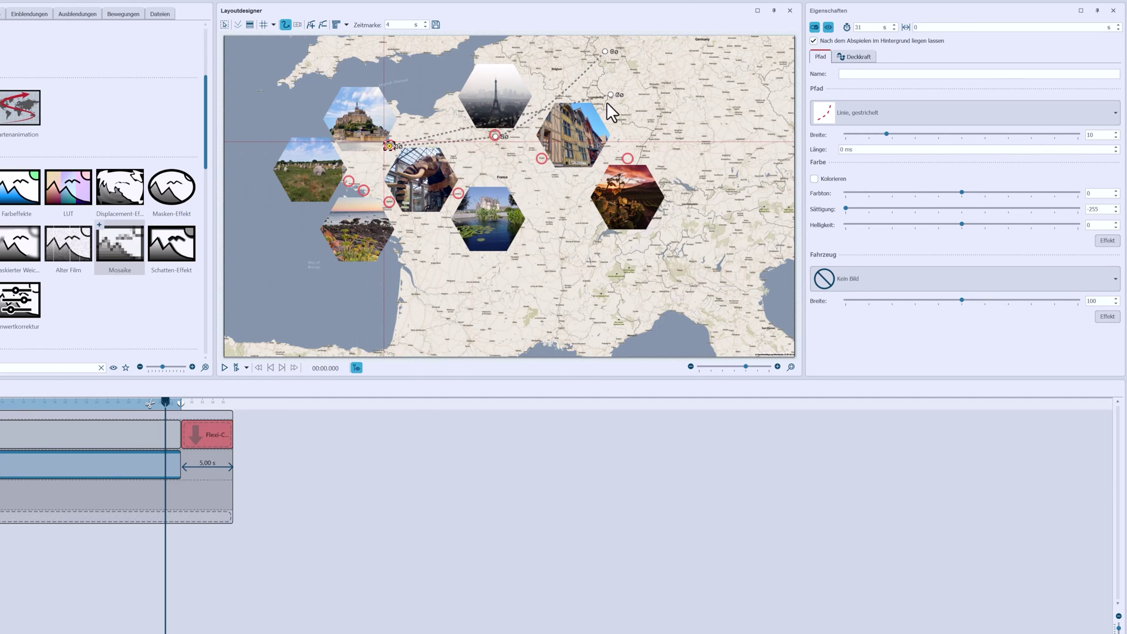
pyautogui.moveTo(610, 94); pyautogui.dragTo(349, 179)
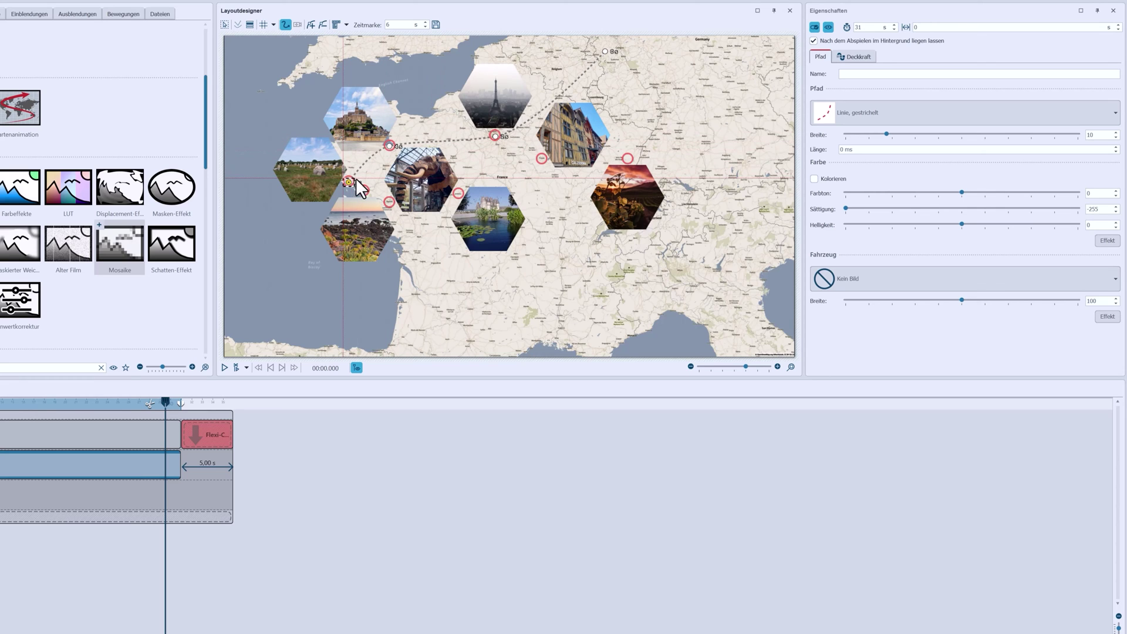
pyautogui.moveTo(321, 213); pyautogui.dragTo(387, 203)
pyautogui.click(311, 24)
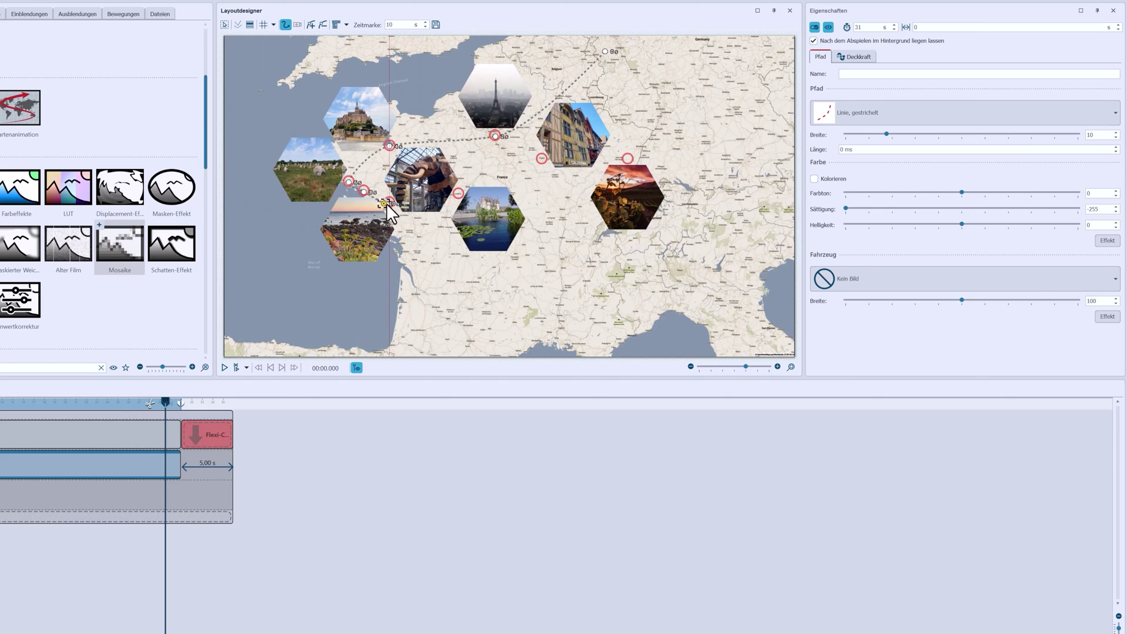
pyautogui.moveTo(443, 226); pyautogui.dragTo(647, 47)
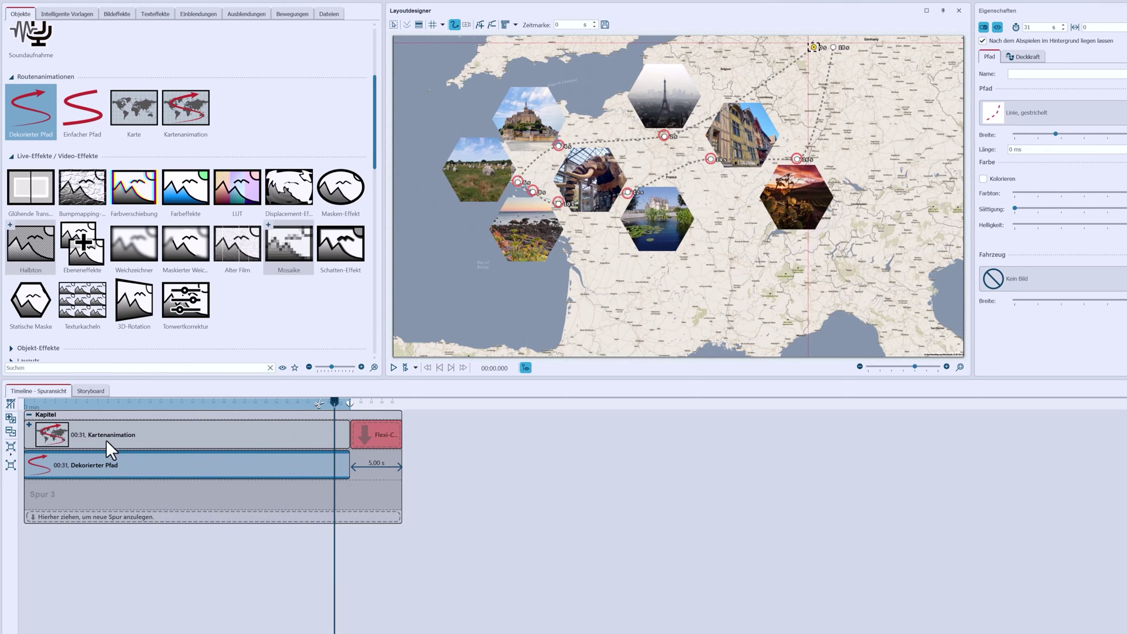
# Step: Move the Dekorierter Pfad clip into Kartenanimation beneath the LUT track and rewind to the start
pyautogui.click(29, 425)
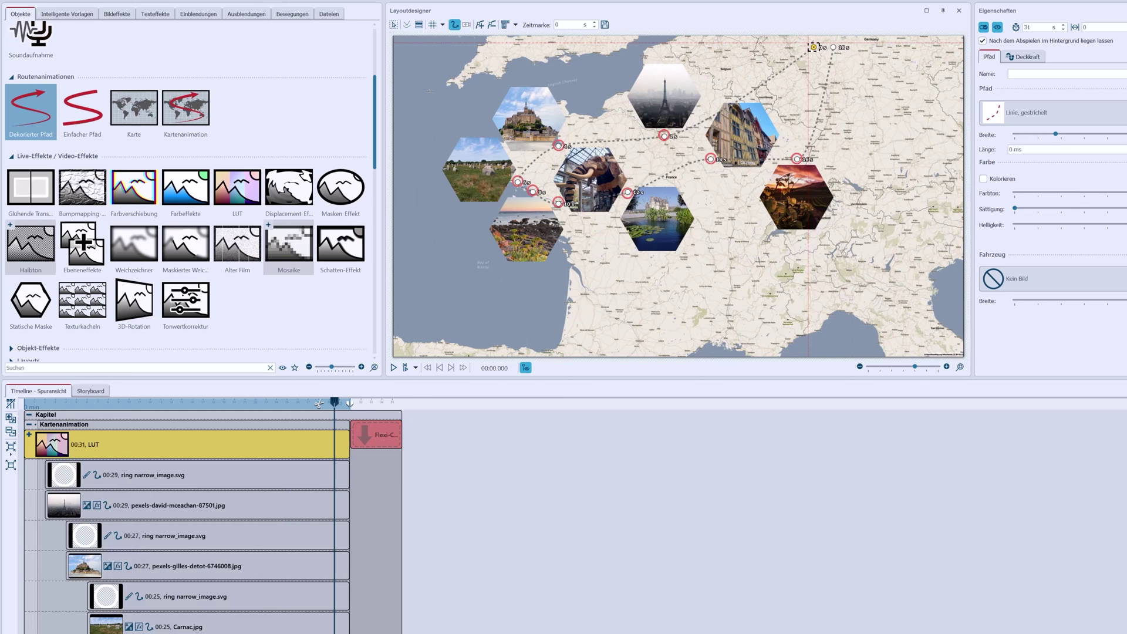
pyautogui.scroll(-10, 519, 564)
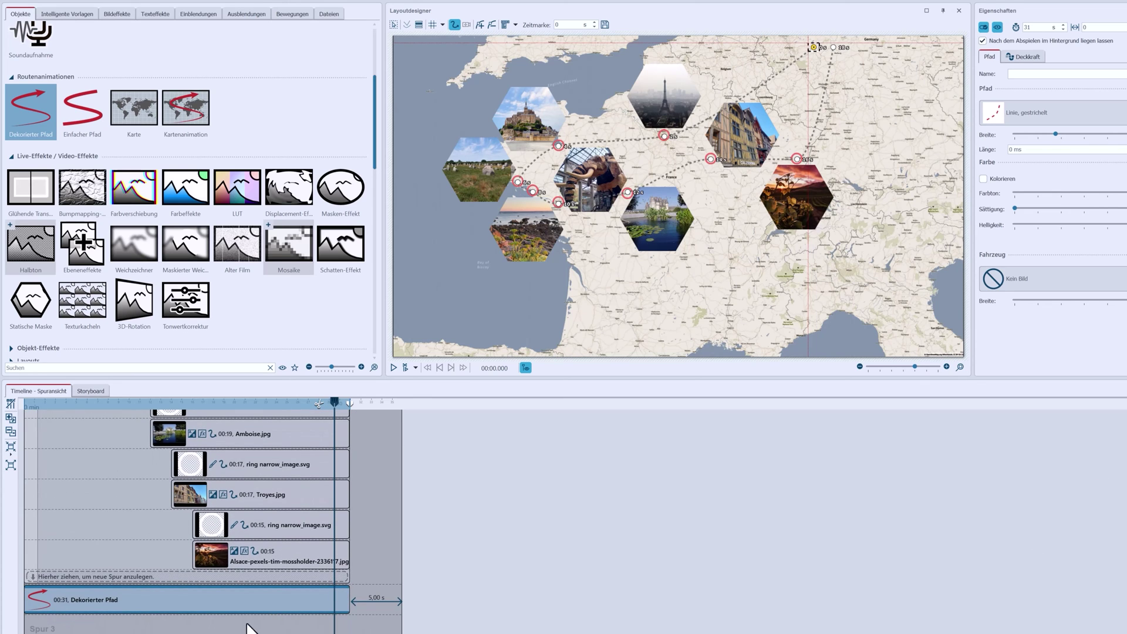
pyautogui.moveTo(132, 449); pyautogui.dragTo(187, 457)
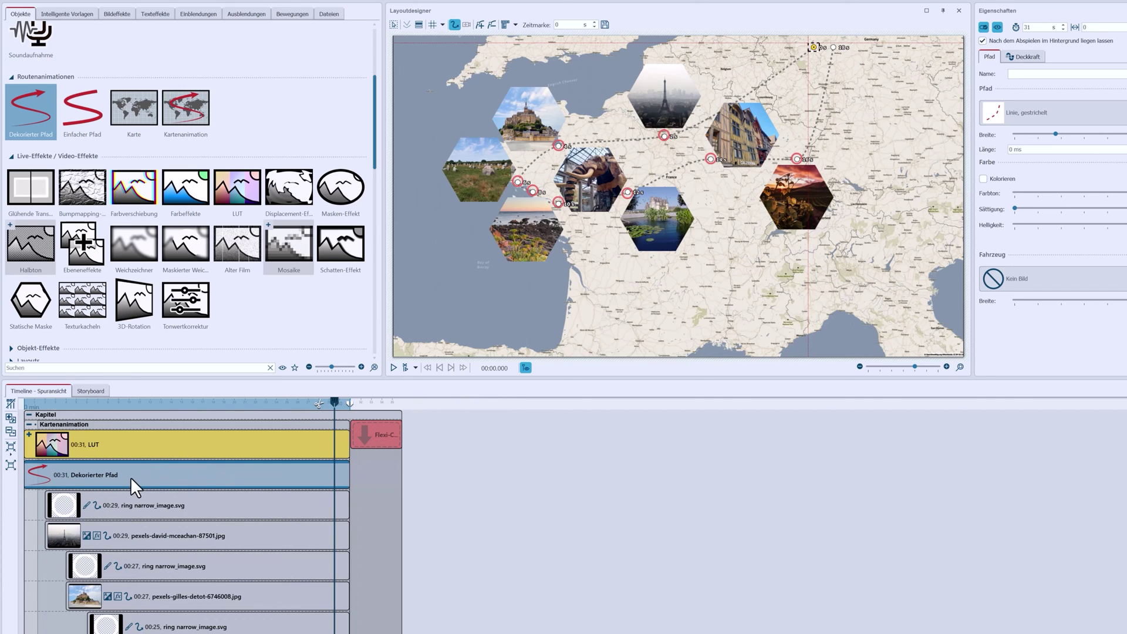
pyautogui.press('Home')
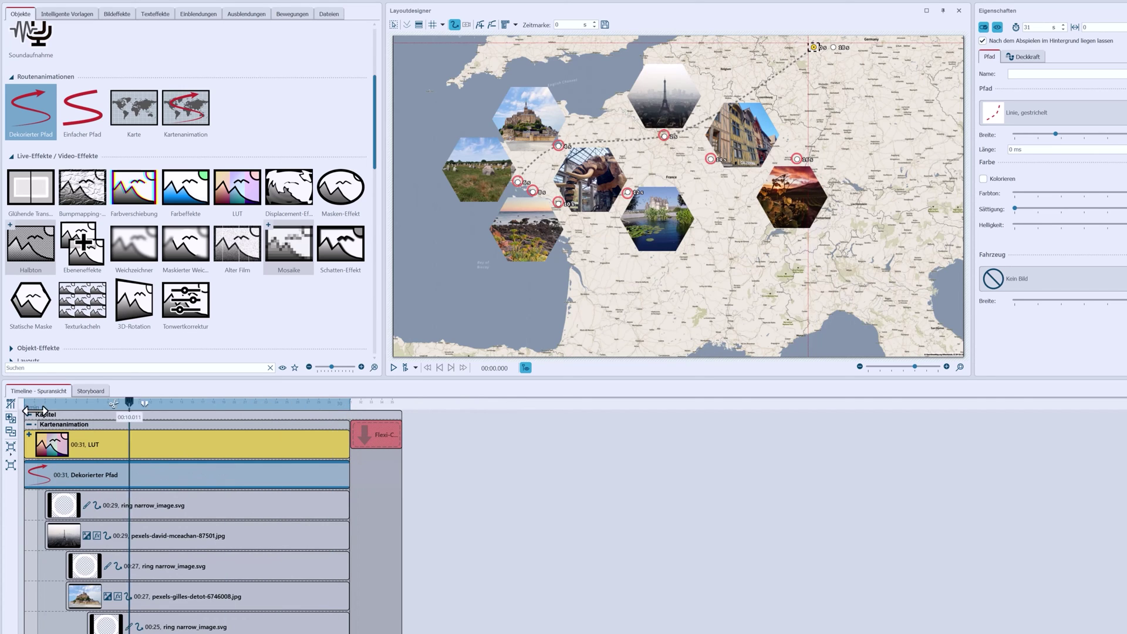
# Step: Collapse the Kartenanimation group and drag it out of the way
pyautogui.click(30, 422)
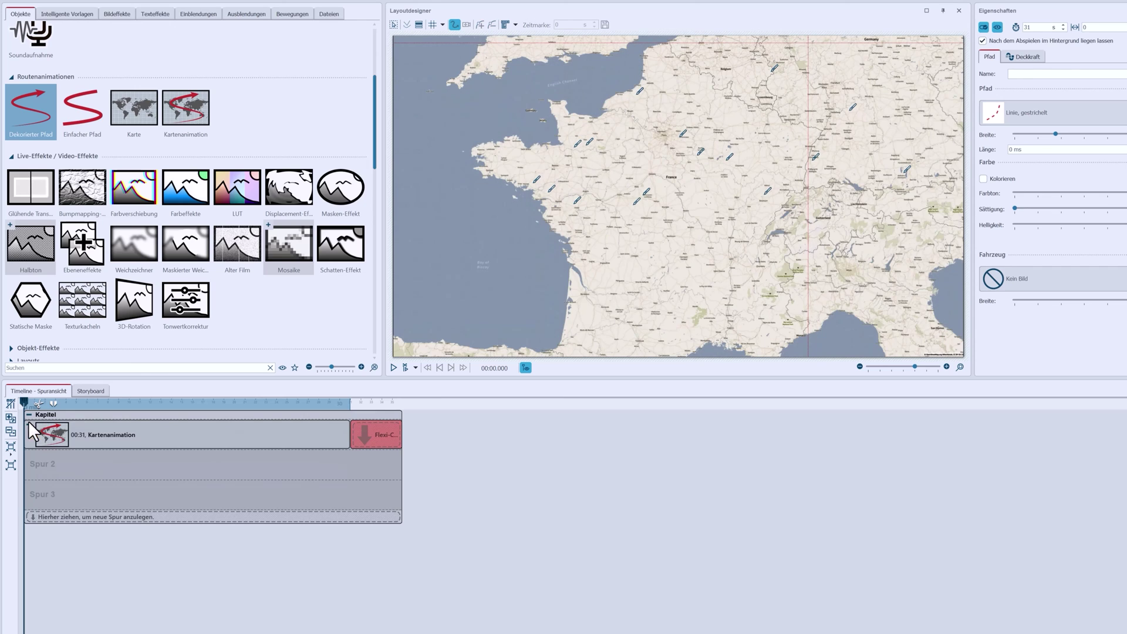
pyautogui.moveTo(230, 435)
pyautogui.mouseDown()
pyautogui.moveTo(182, 507)
pyautogui.moveTo(346, 492)
pyautogui.moveTo(372, 439)
pyautogui.mouseUp()
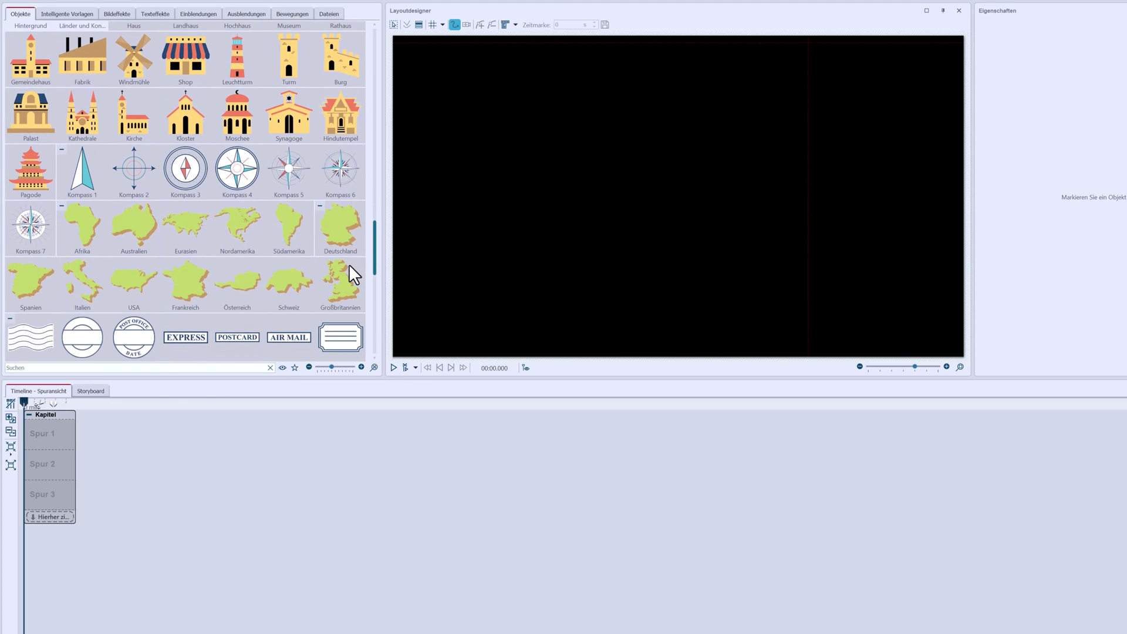
# Step: Add the Frankreich silhouette fitted to the canvas, with a Länder und Kontinente clip placed before it
pyautogui.moveTo(191, 283); pyautogui.dragTo(62, 429)
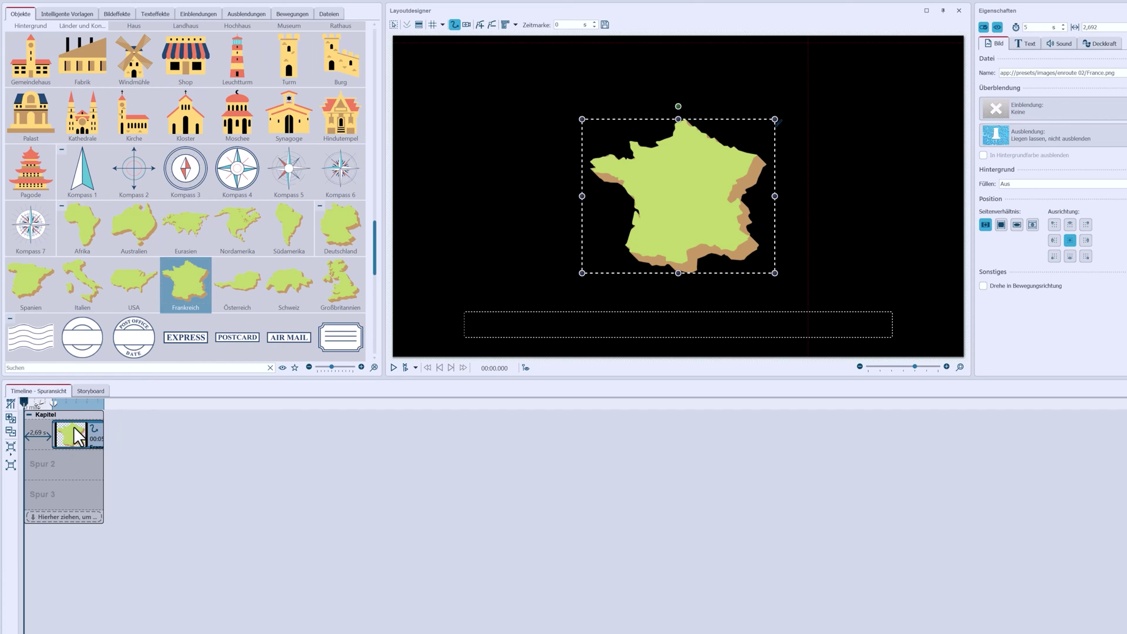
pyautogui.click(491, 25)
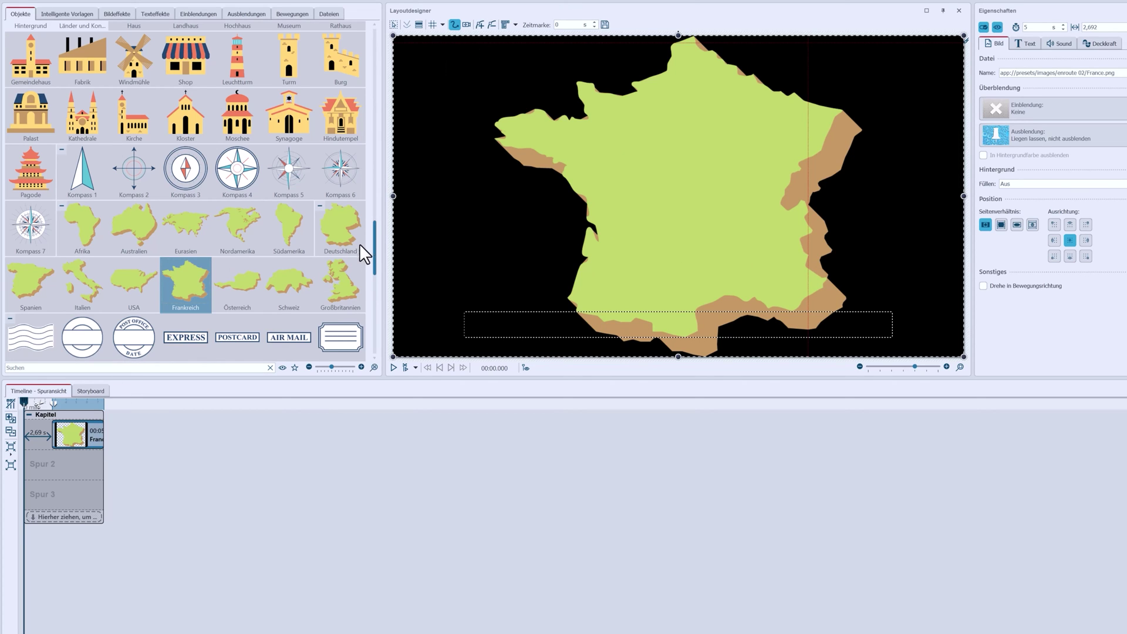
pyautogui.moveTo(375, 242); pyautogui.dragTo(377, 203)
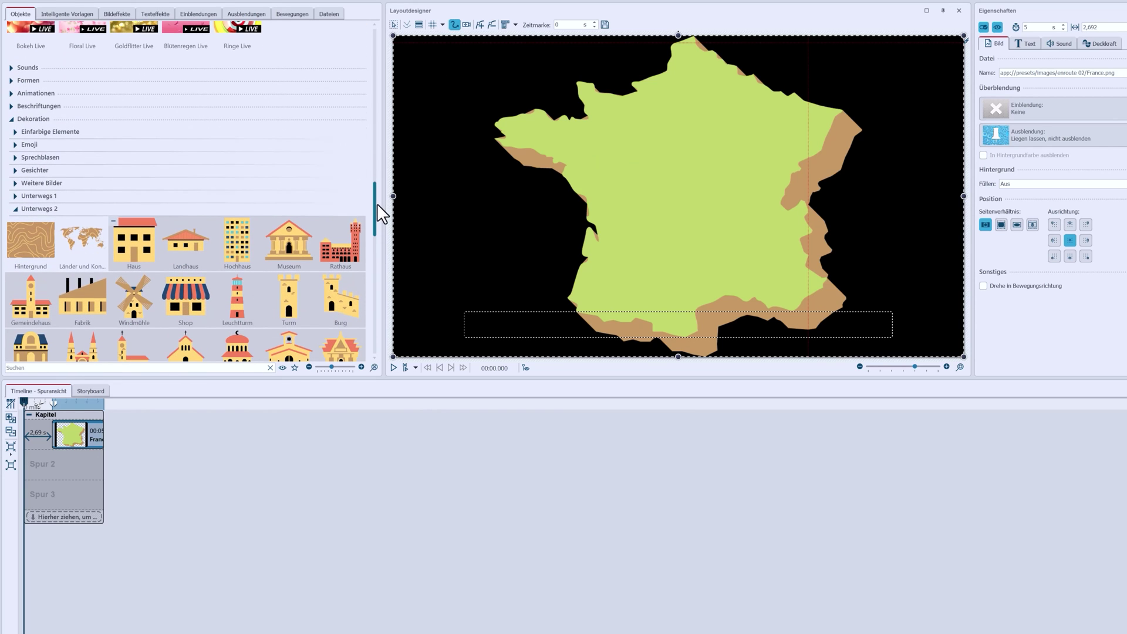
pyautogui.moveTo(82, 240)
pyautogui.mouseDown()
pyautogui.moveTo(50, 421)
pyautogui.moveTo(79, 427)
pyautogui.mouseUp()
pyautogui.click(141, 438)
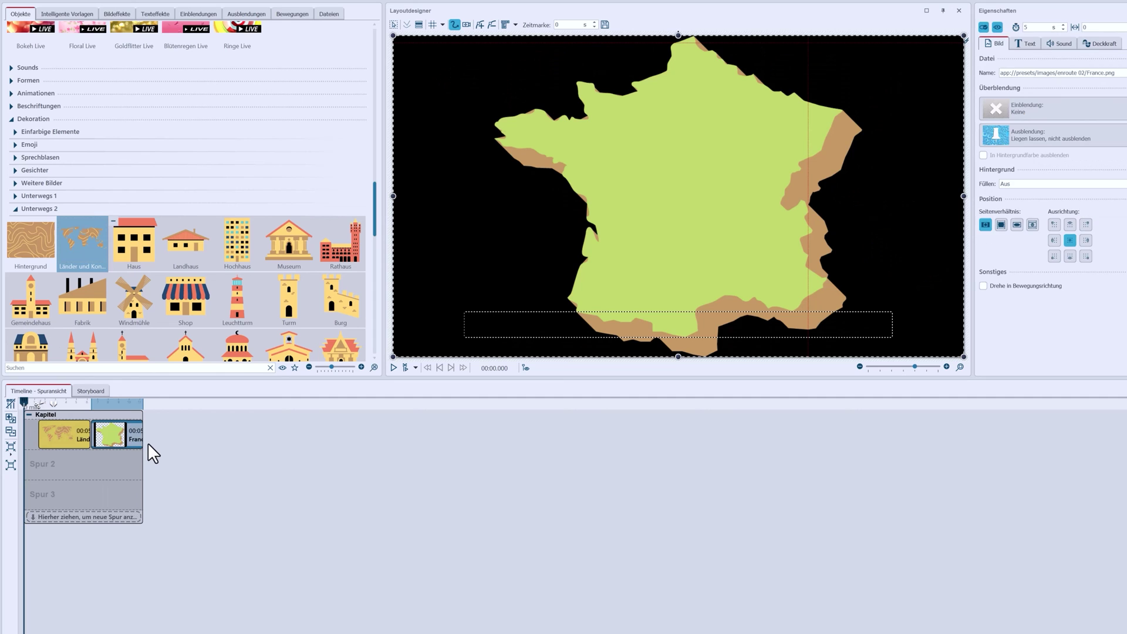
# Step: Set the Länder map's Galerie to Frankreich, Textur to Kein Bild, and Hintergrundfarbe to cream
pyautogui.click(88, 435)
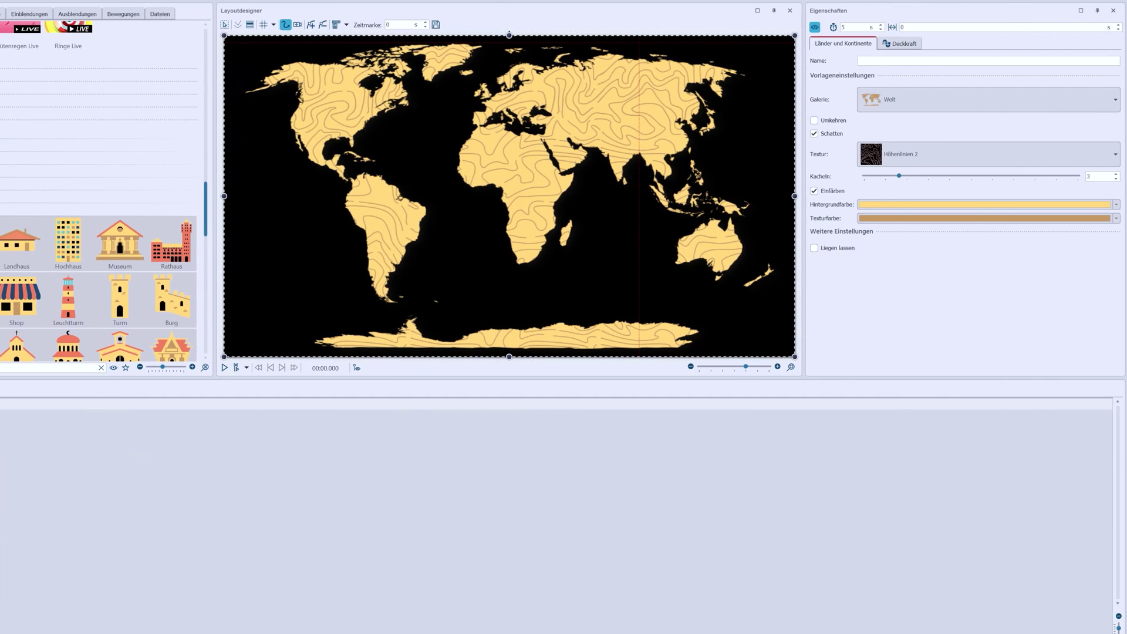
pyautogui.click(928, 100)
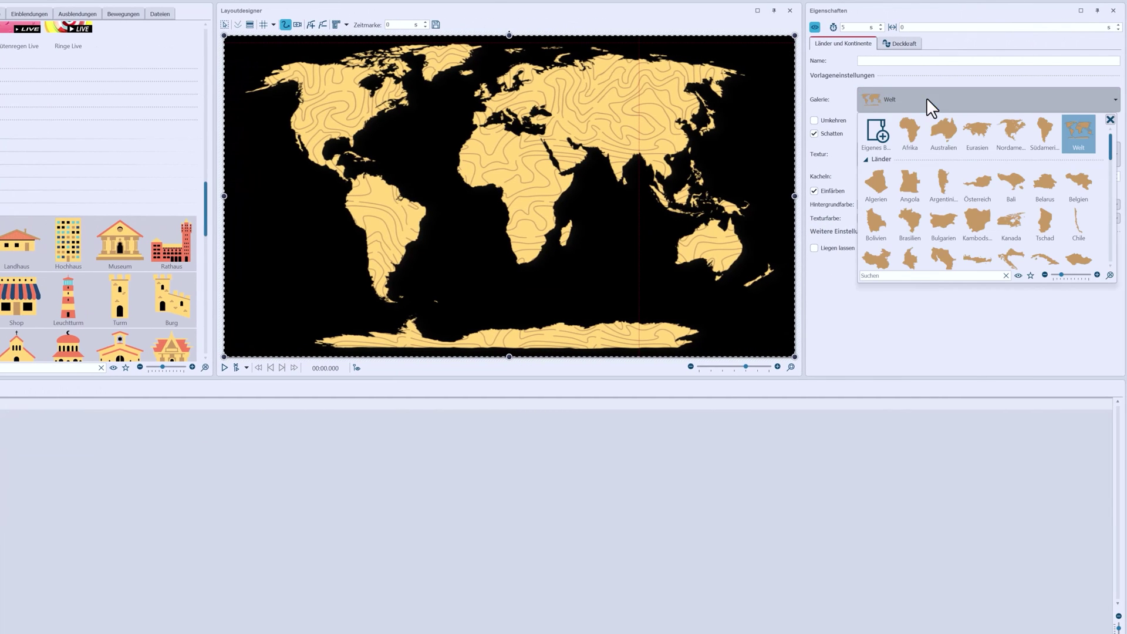
pyautogui.scroll(-2, 940, 202)
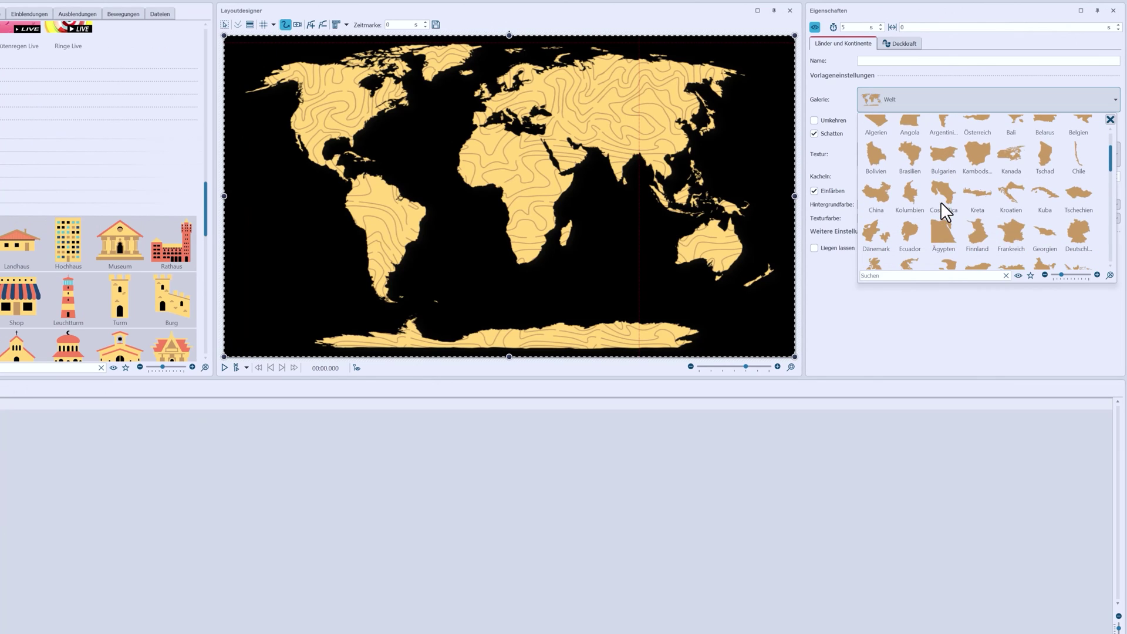
pyautogui.click(1019, 234)
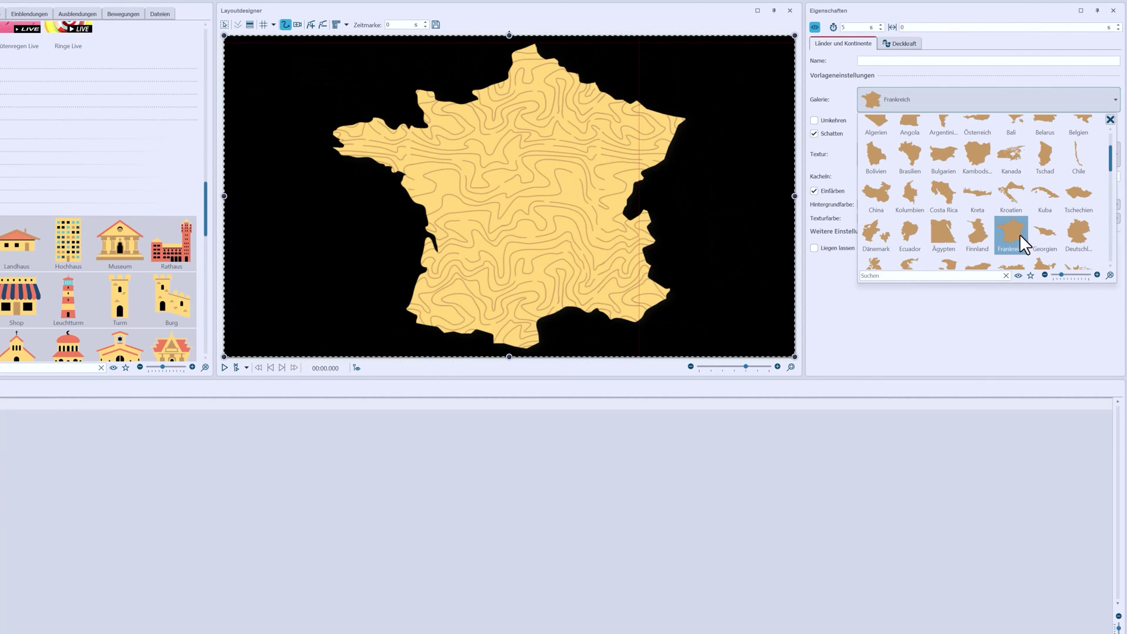
pyautogui.click(981, 97)
pyautogui.click(951, 154)
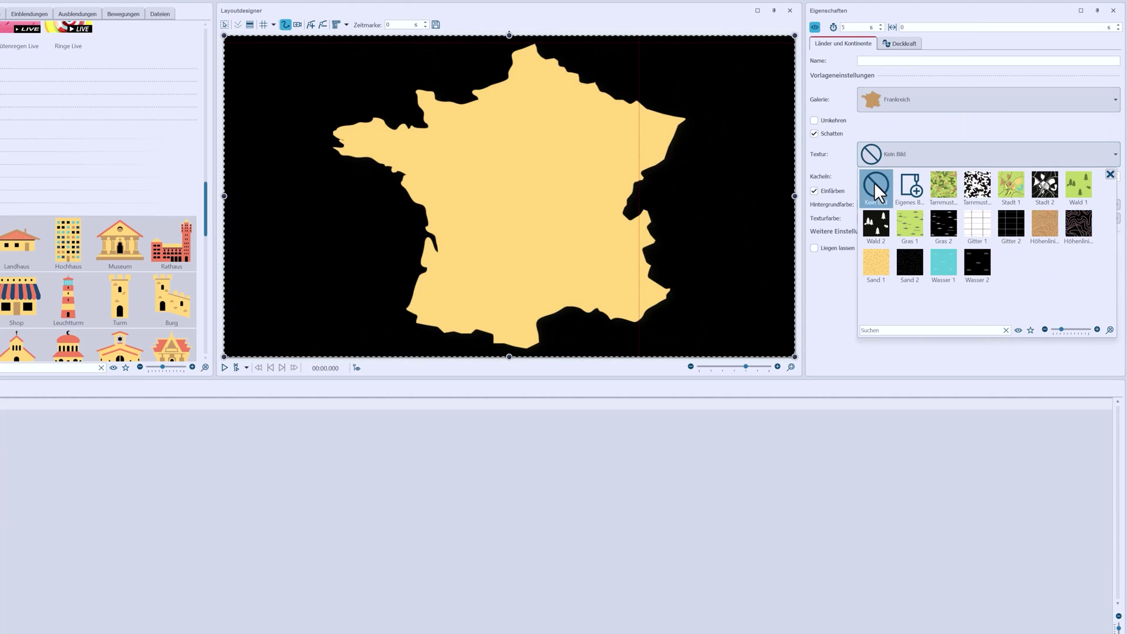
pyautogui.click(924, 126)
pyautogui.click(913, 204)
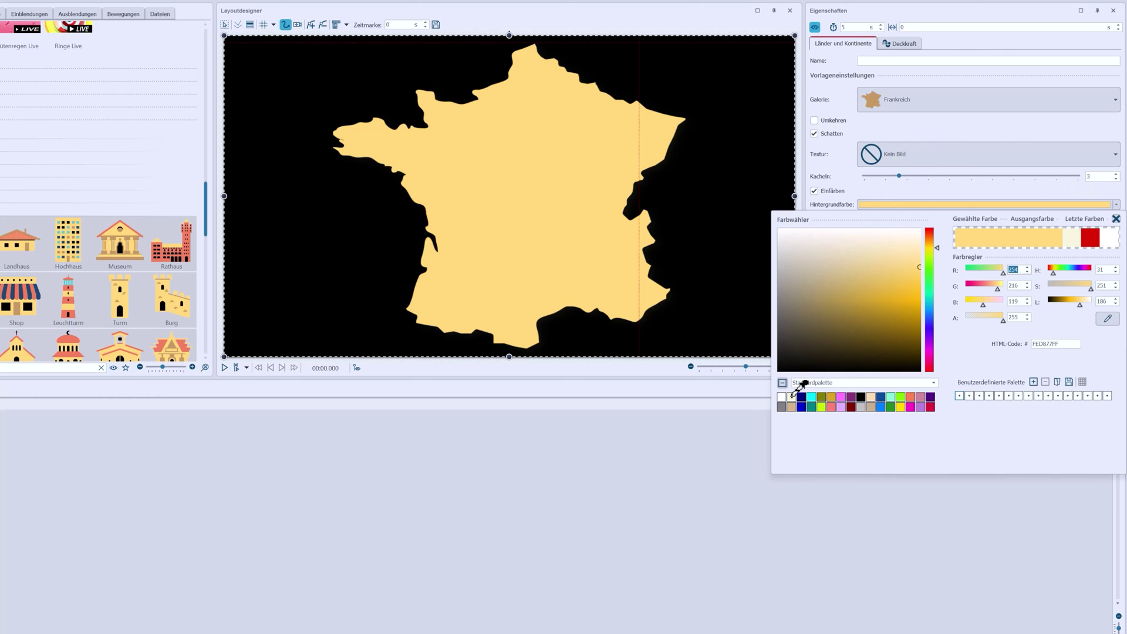
pyautogui.click(791, 397)
pyautogui.click(878, 128)
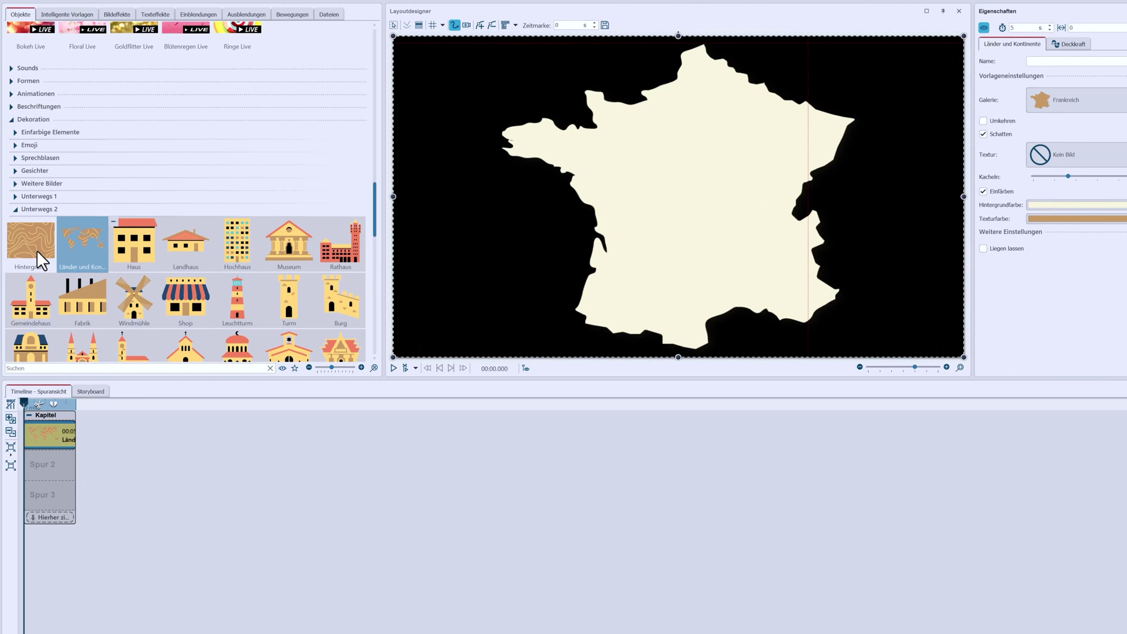
# Step: Add a Farbverlauf from Formen > Dynamische Formen to the timeline
pyautogui.click(11, 80)
pyautogui.click(14, 106)
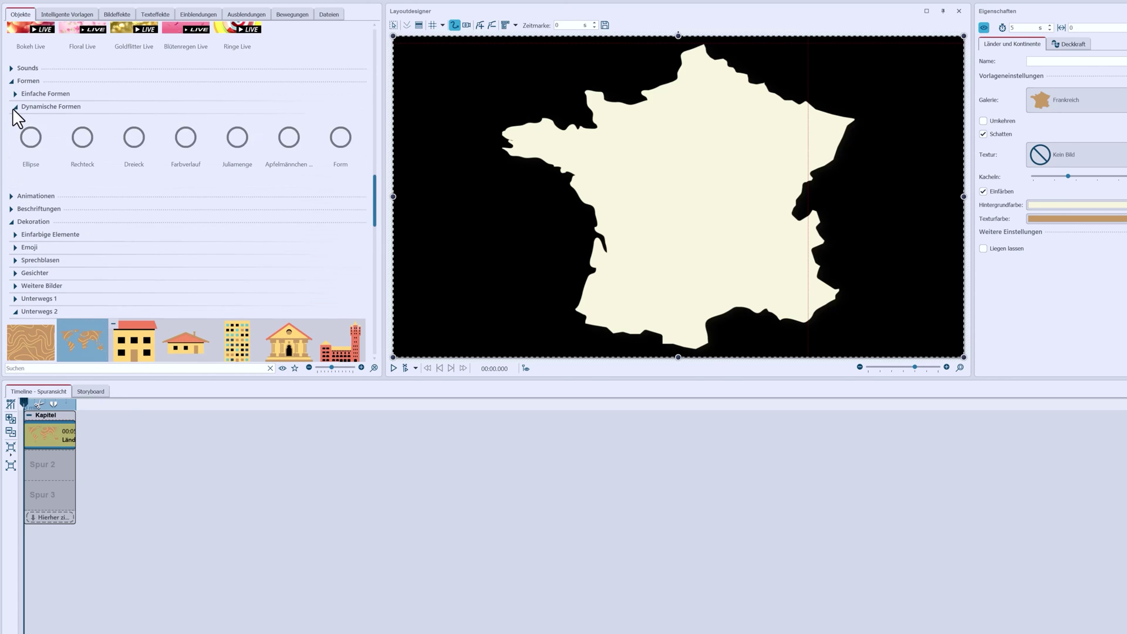
pyautogui.moveTo(186, 136); pyautogui.dragTo(53, 418)
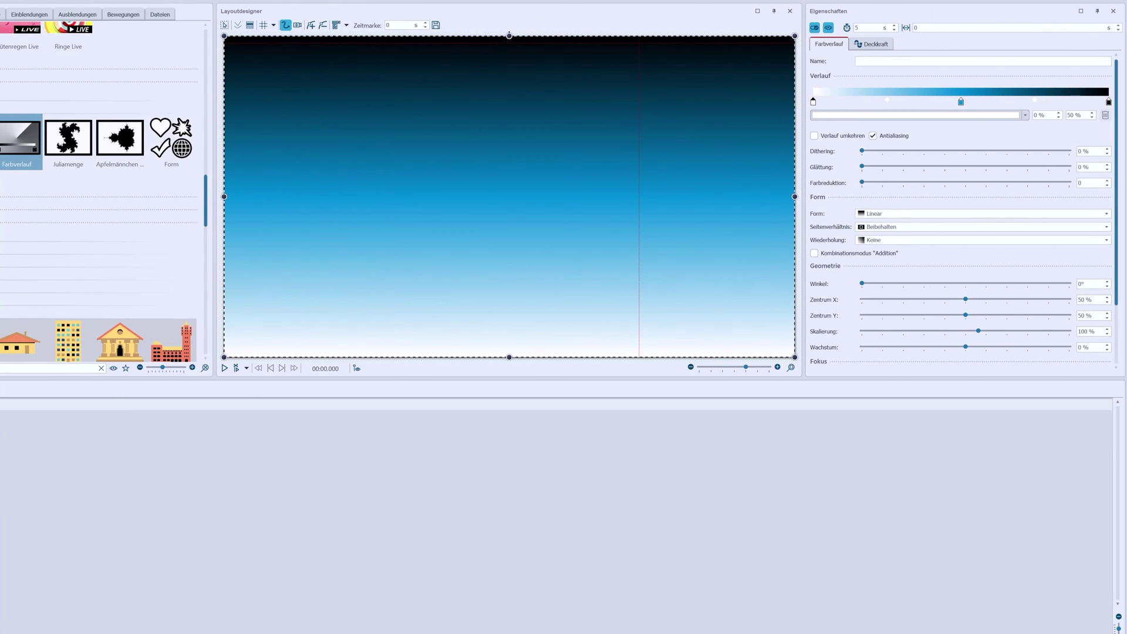
# Step: Set the three gradient stops to blue, white and pure red
pyautogui.click(829, 116)
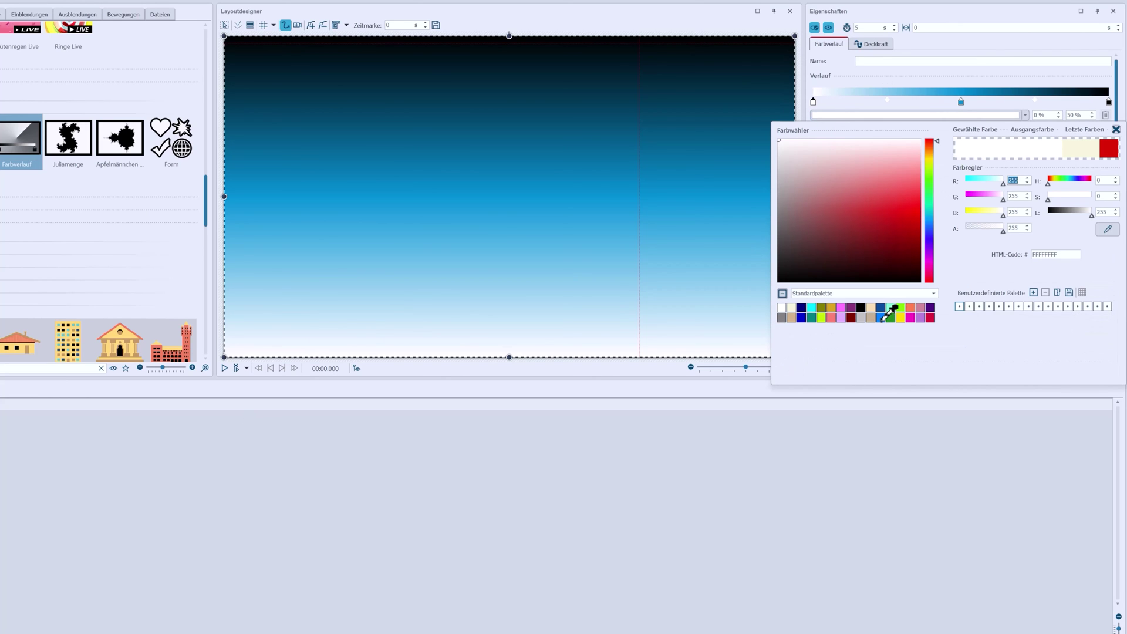
pyautogui.click(882, 318)
pyautogui.click(960, 104)
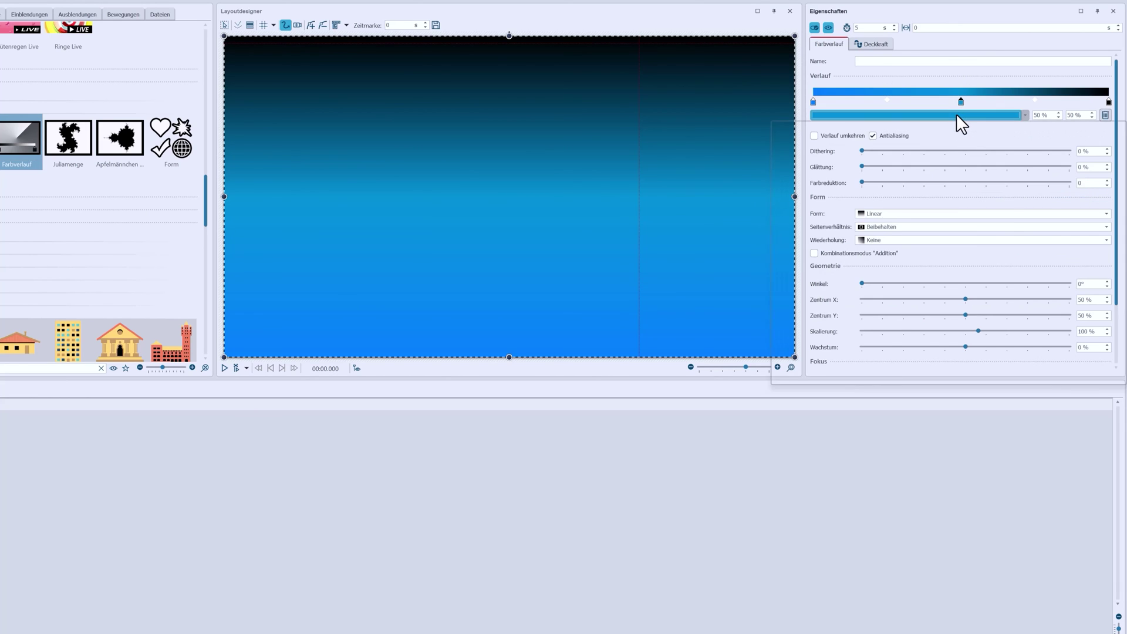
pyautogui.click(956, 115)
pyautogui.click(781, 307)
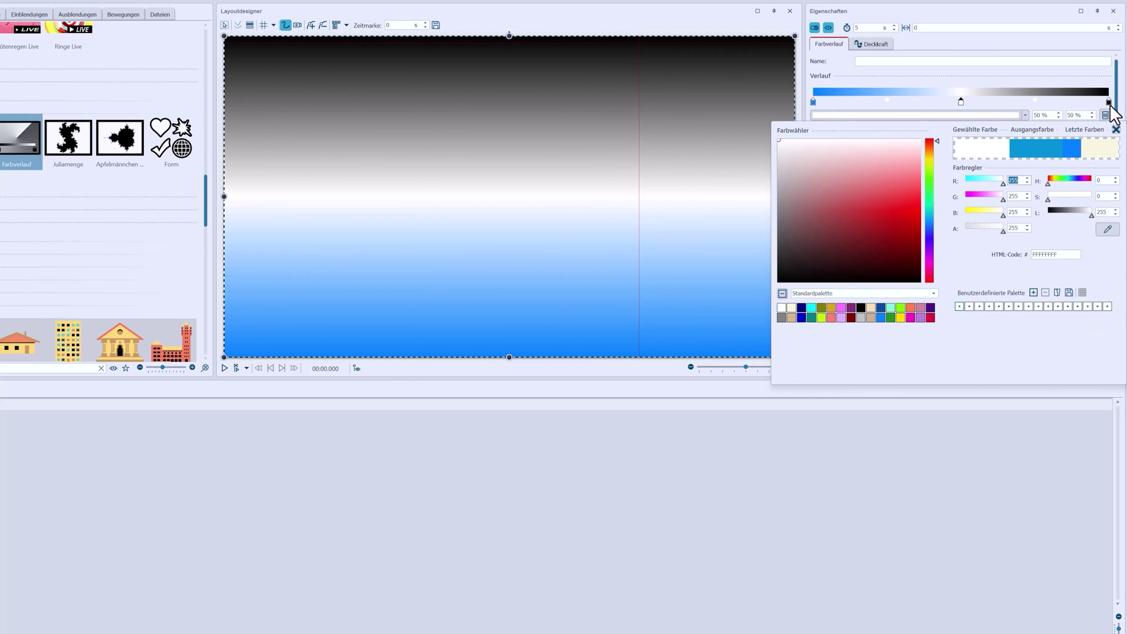
pyautogui.click(1109, 102)
pyautogui.click(970, 115)
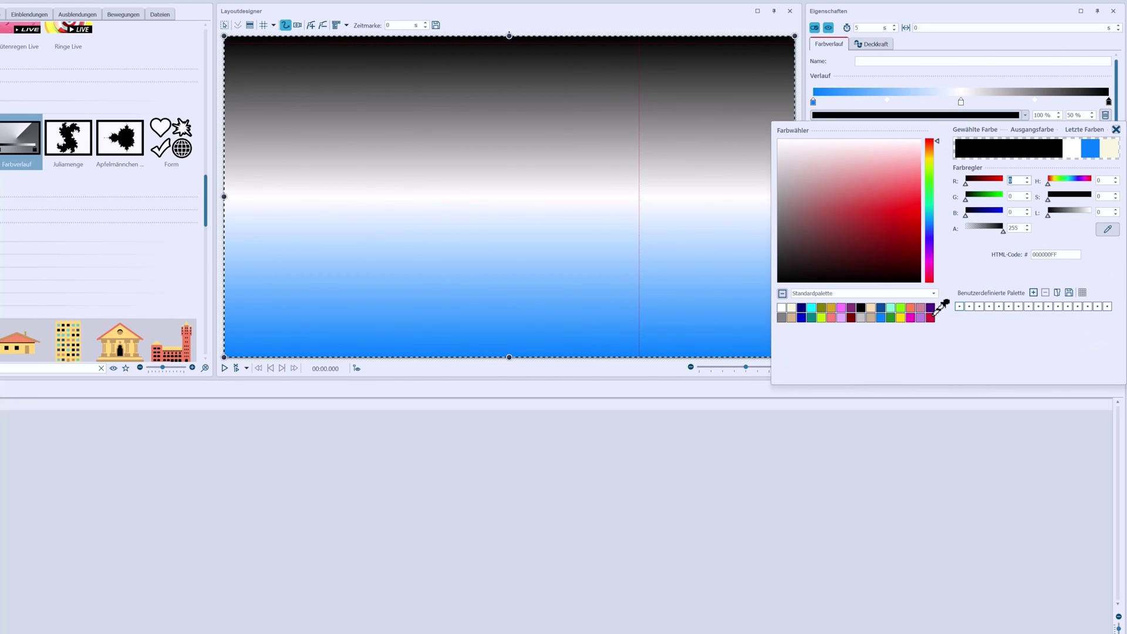
pyautogui.click(931, 317)
pyautogui.moveTo(973, 213); pyautogui.dragTo(956, 218)
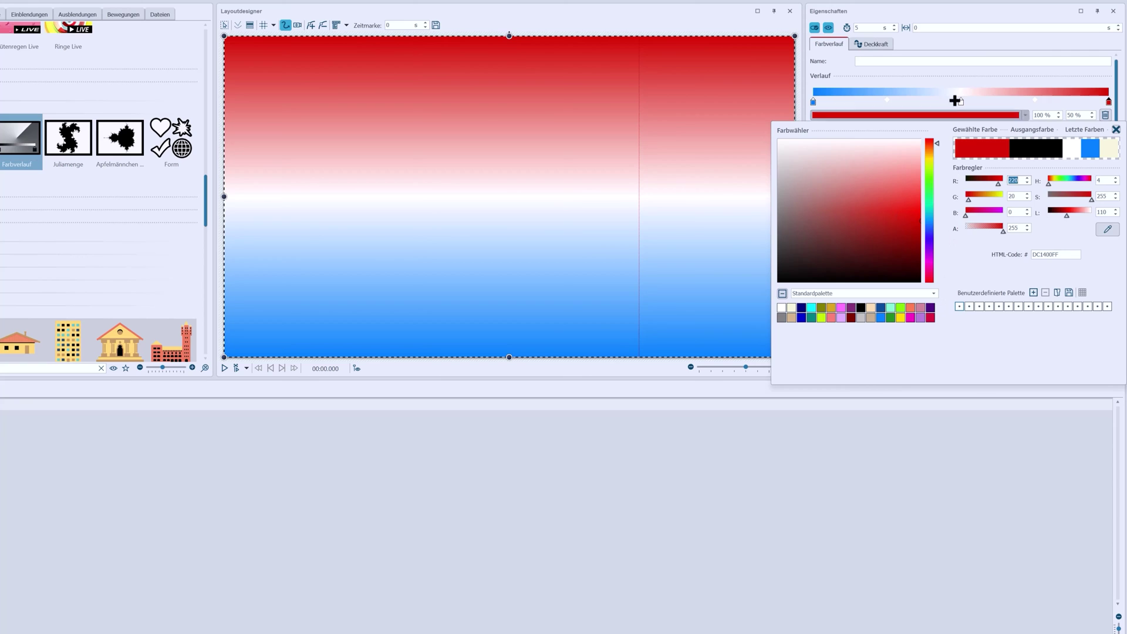
pyautogui.click(937, 86)
# Step: Set Farbreduktion to 3 and the gradient Winkel to 90° for vertical bands
pyautogui.click(1081, 183)
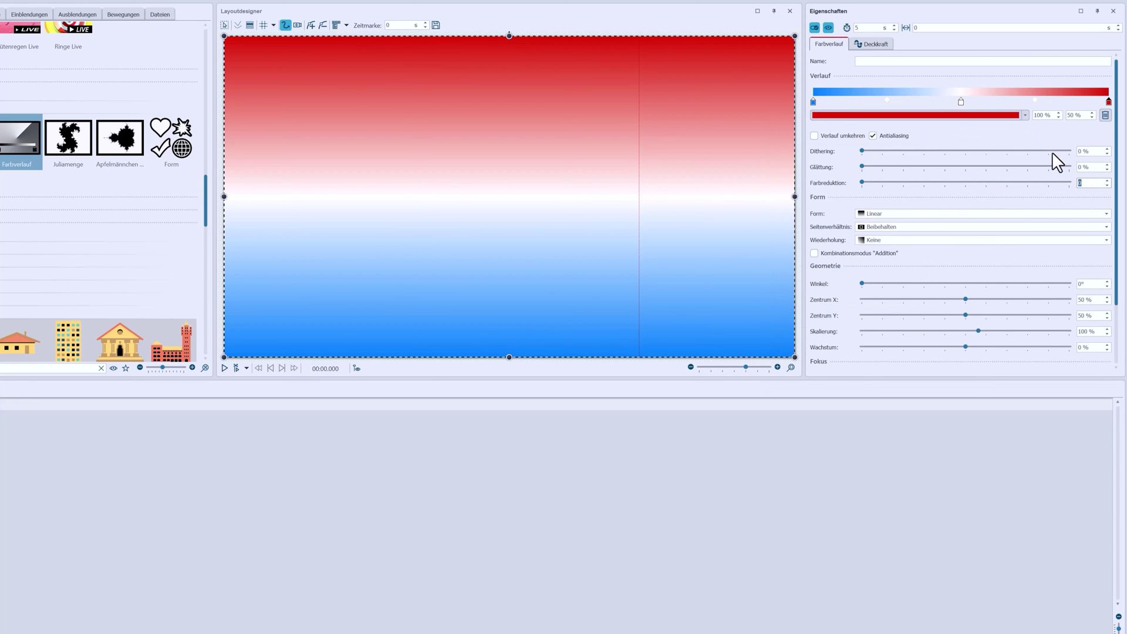
pyautogui.write('3')
pyautogui.press('Return')
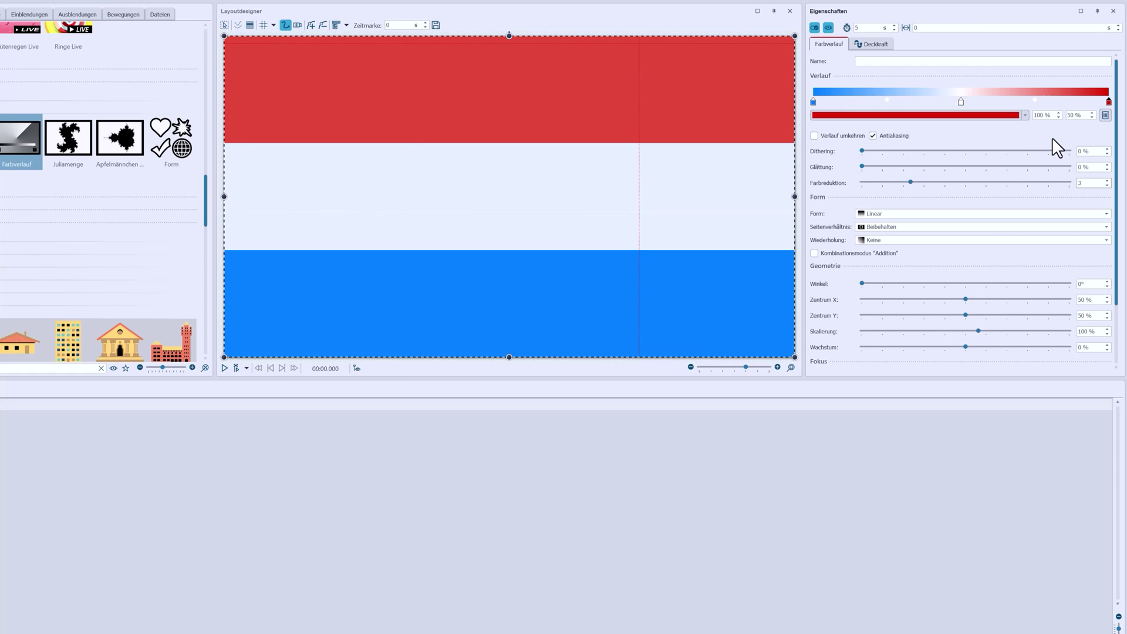
pyautogui.click(1084, 286)
pyautogui.write('90')
pyautogui.press('Return')
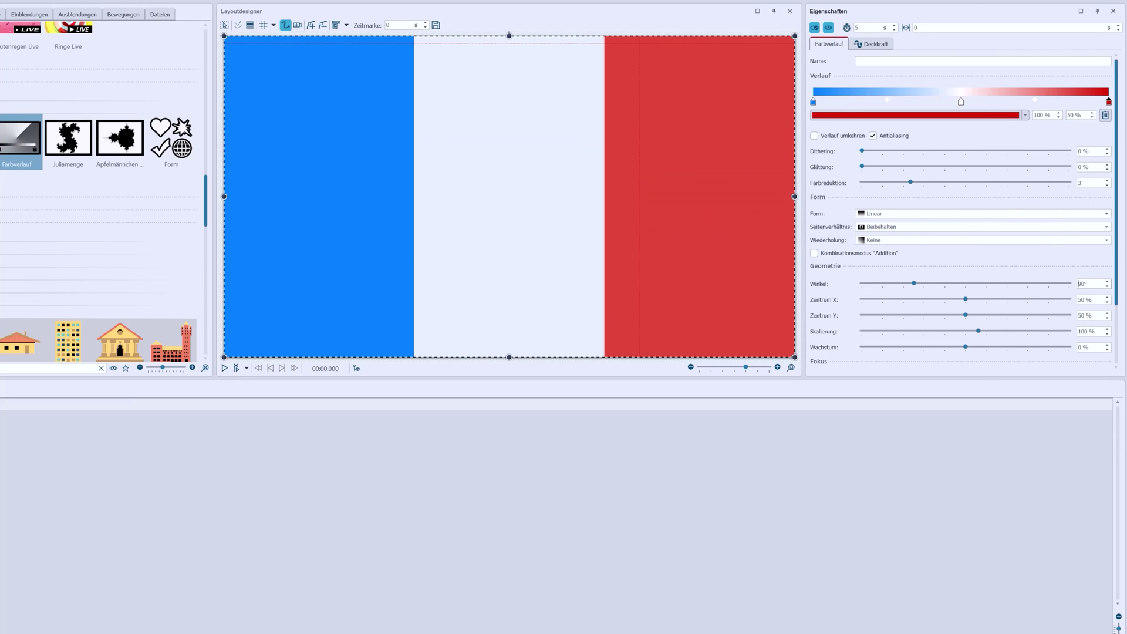
pyautogui.click(56, 463)
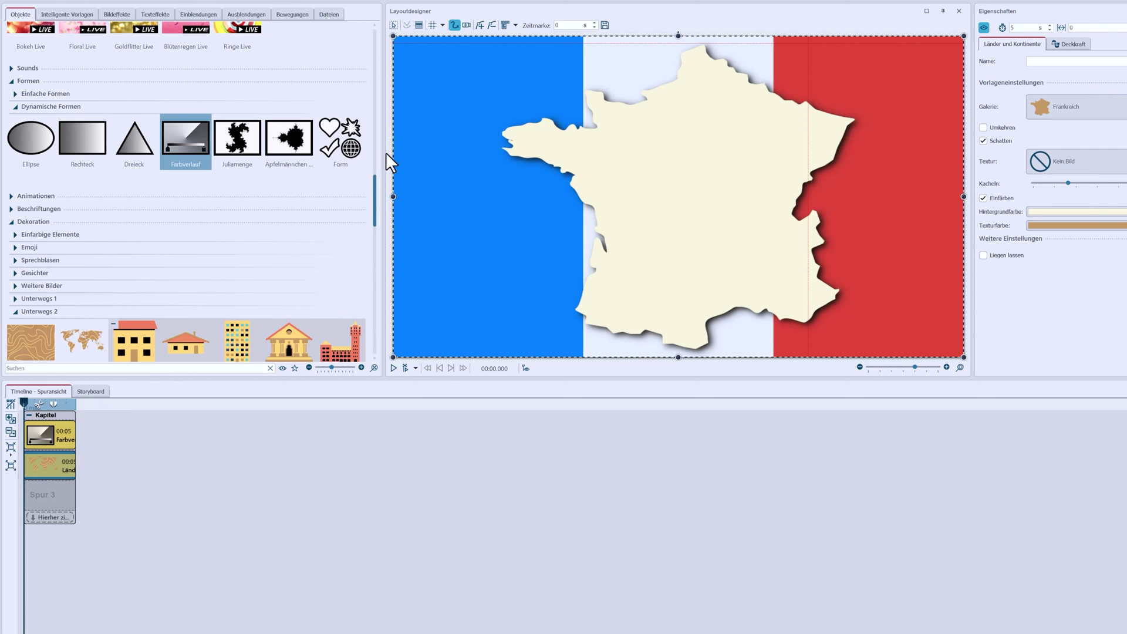
# Step: Add a text label reading 'Paris' and place it in northern France
pyautogui.moveTo(377, 193); pyautogui.dragTo(380, 41)
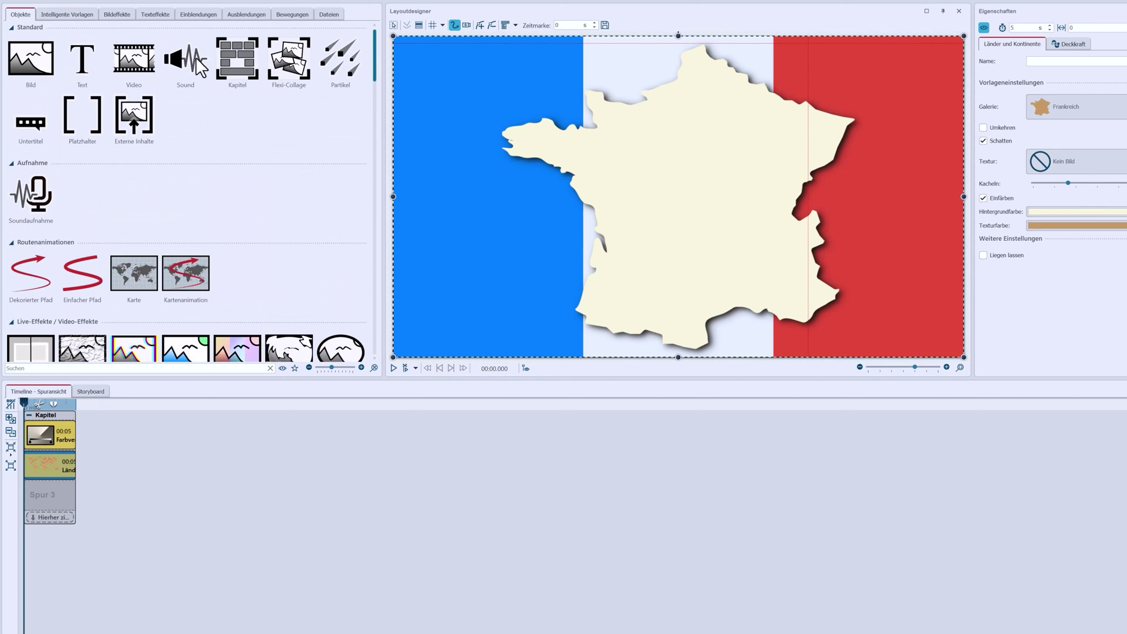
pyautogui.moveTo(86, 65); pyautogui.dragTo(65, 456)
pyautogui.moveTo(76, 494); pyautogui.dragTo(76, 495)
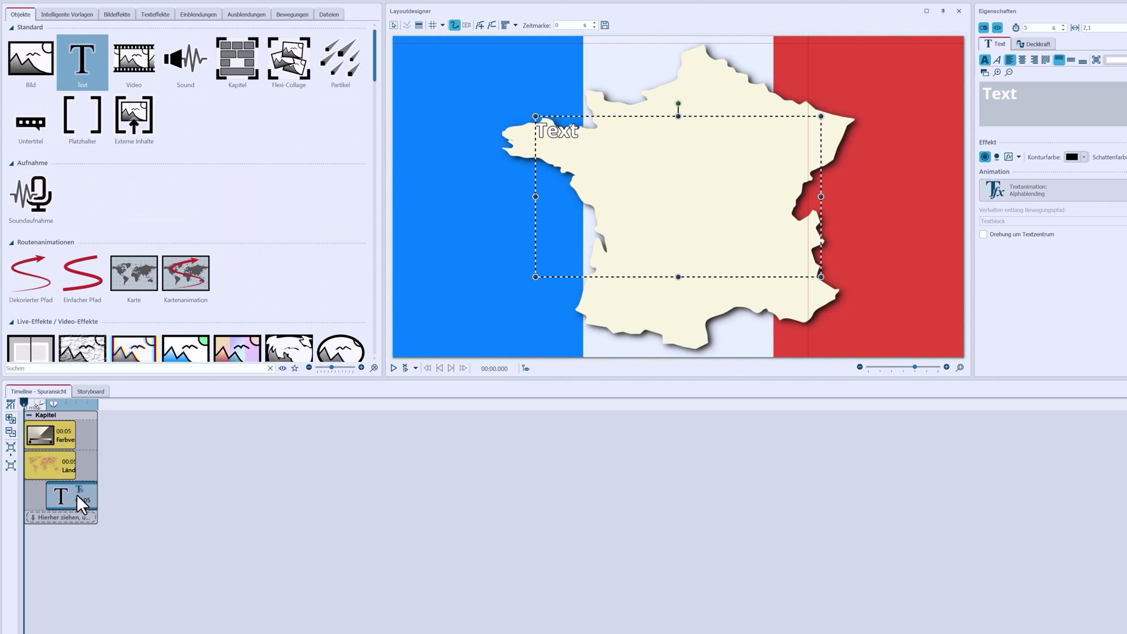
pyautogui.click(1026, 124)
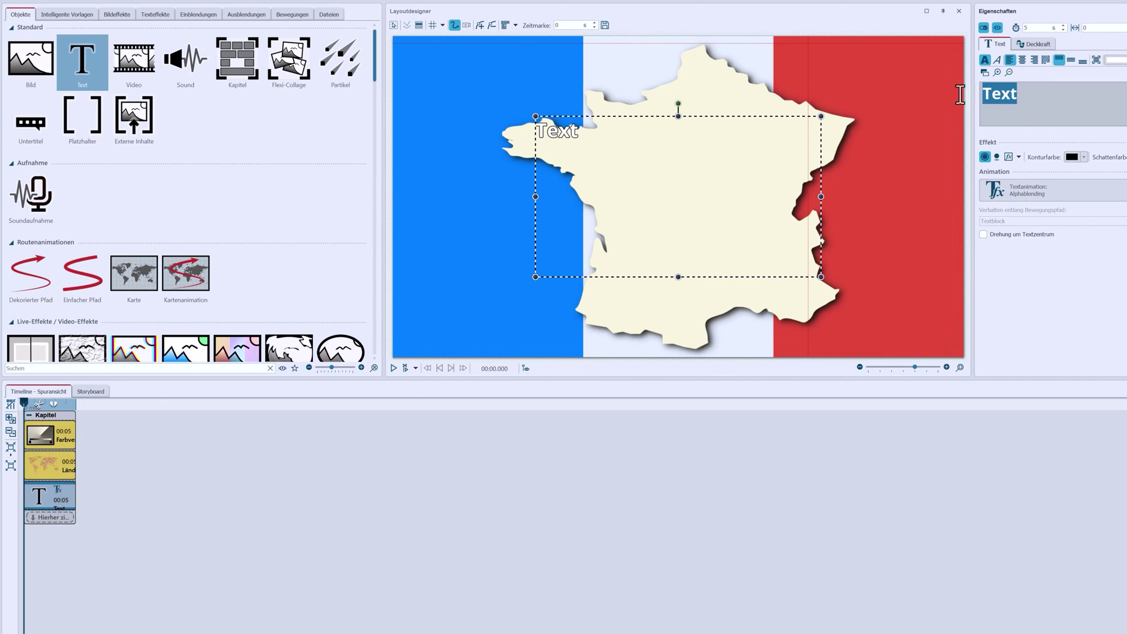
pyautogui.write('Paris')
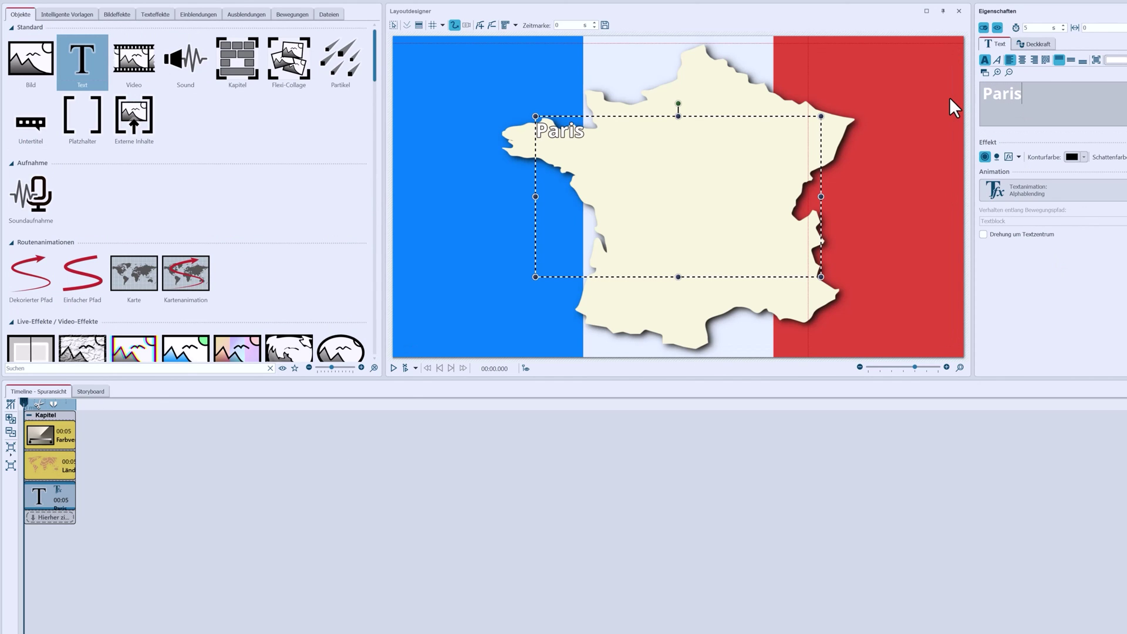
pyautogui.moveTo(569, 135); pyautogui.dragTo(717, 146)
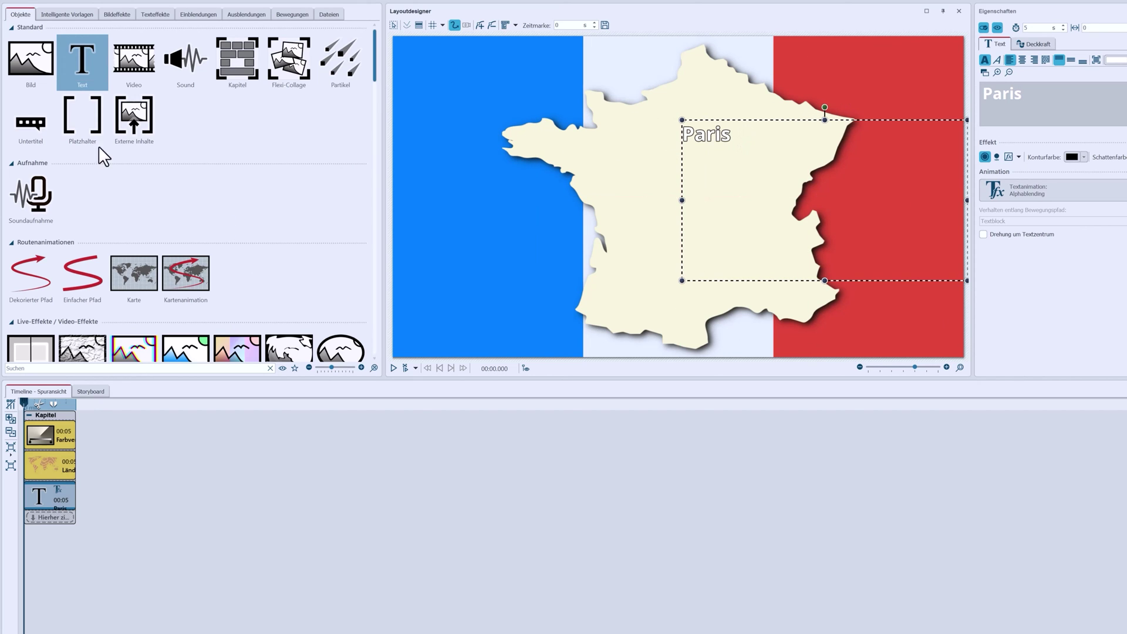
# Step: Add a second text label reading 'Nantes' and place it in western France
pyautogui.moveTo(82, 55); pyautogui.dragTo(59, 517)
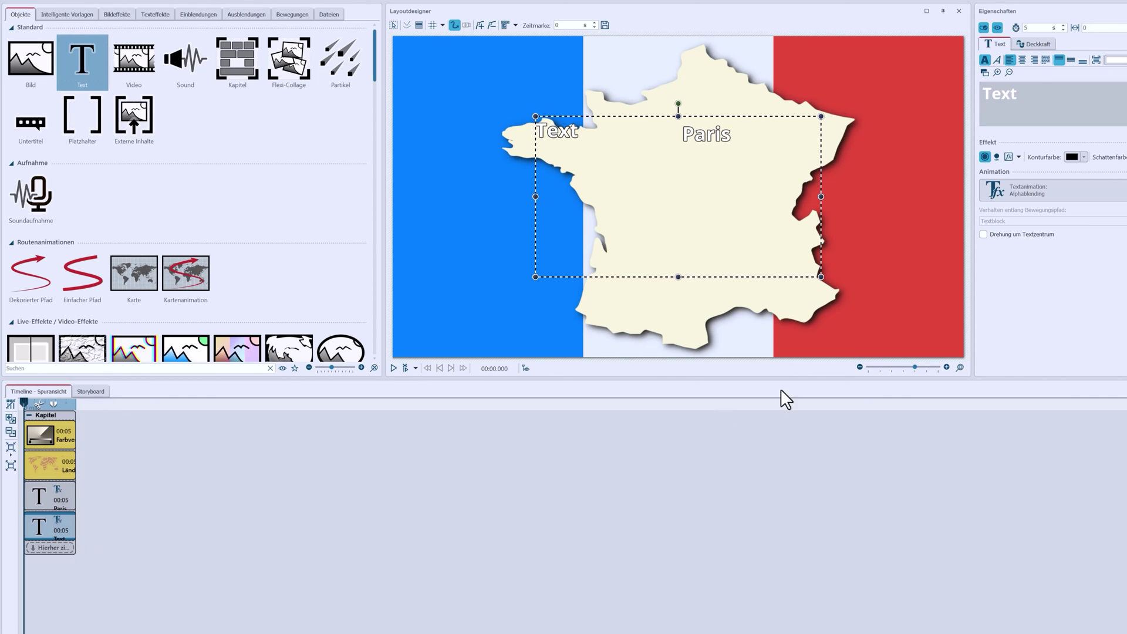
pyautogui.click(985, 96)
pyautogui.hotkey('ctrl', 'a')
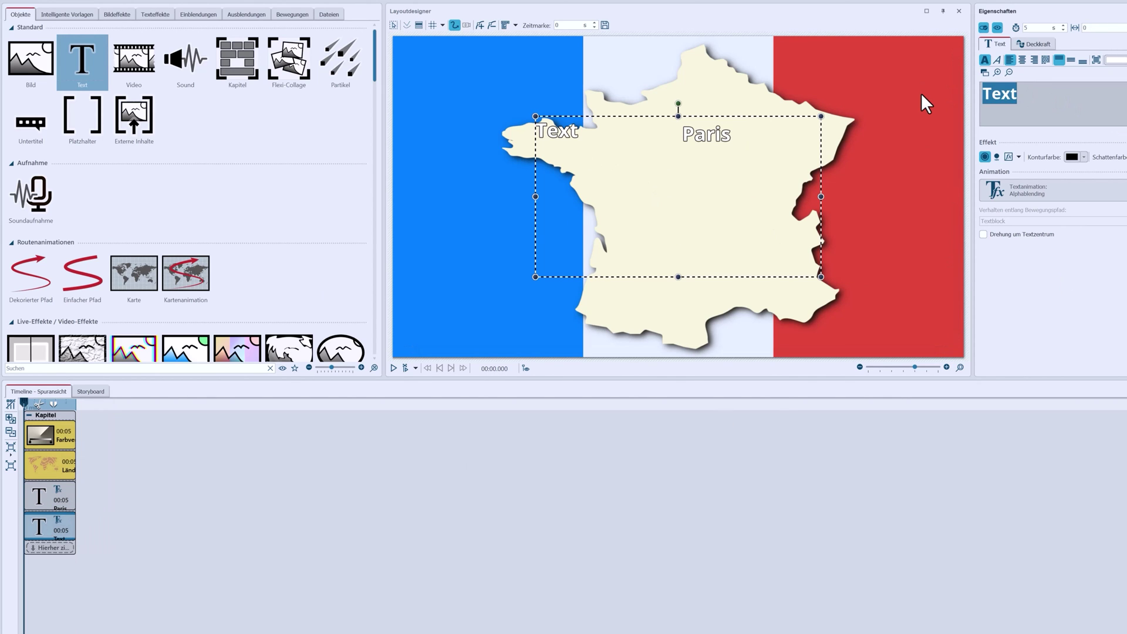
pyautogui.write('Nantes')
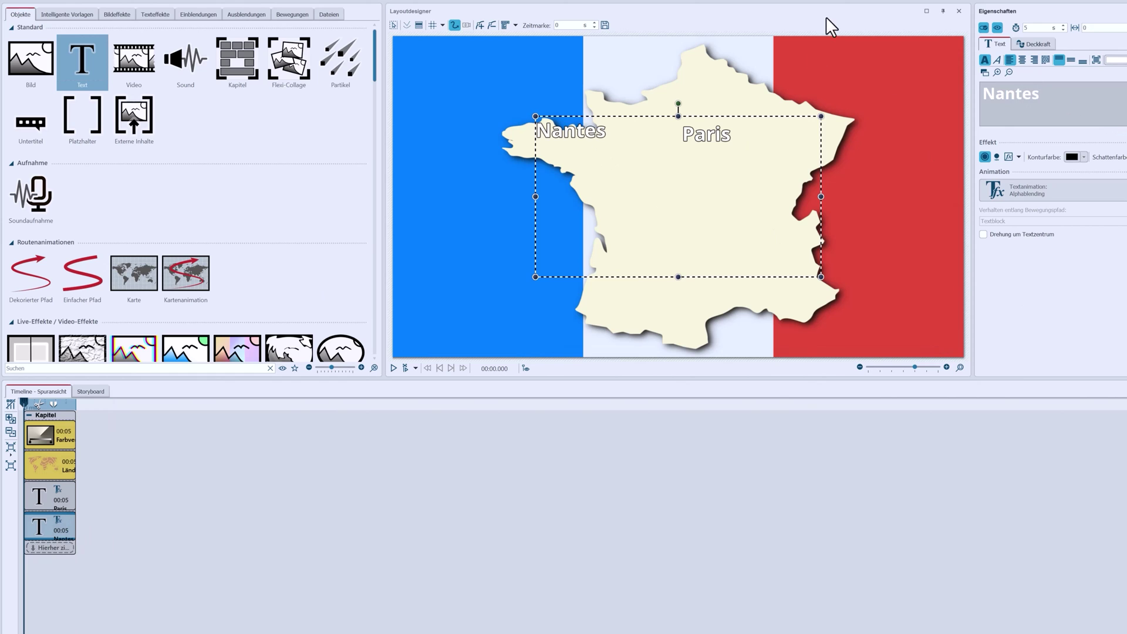
pyautogui.moveTo(569, 132); pyautogui.dragTo(627, 198)
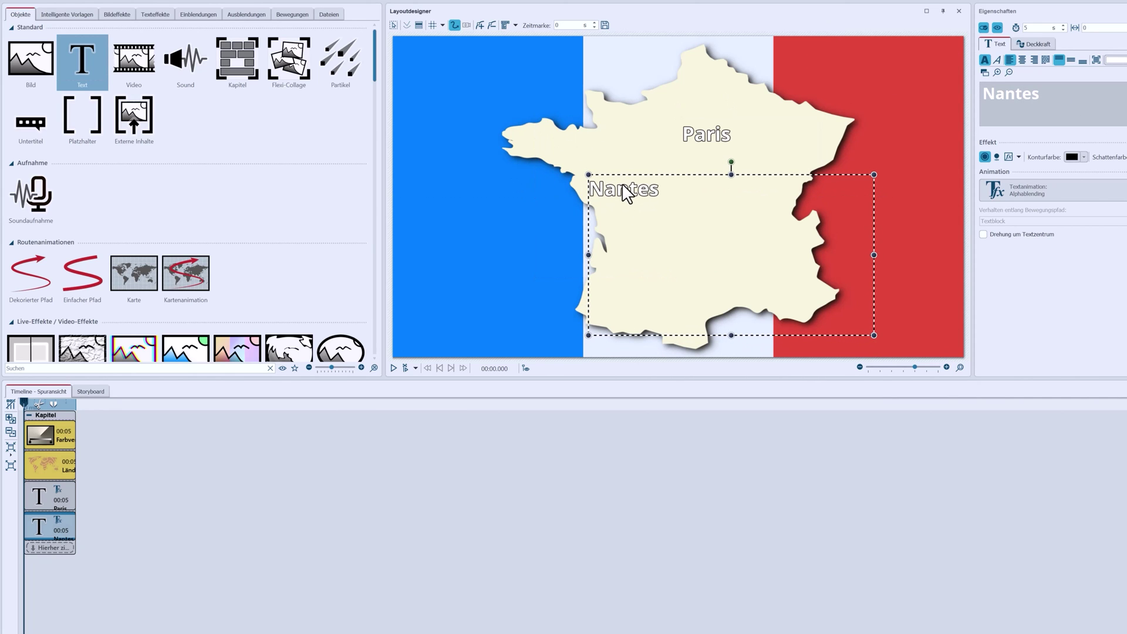